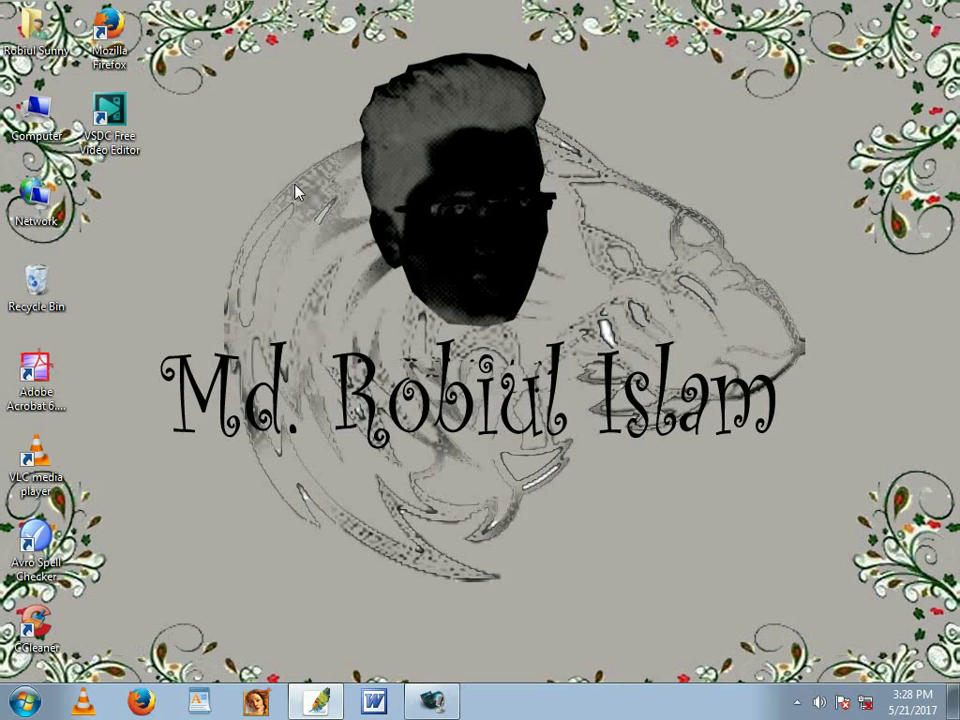
- Restore the Photoshop window with the portrait from the taskbar
{"action": "left_click", "coordinate": [317, 700]}
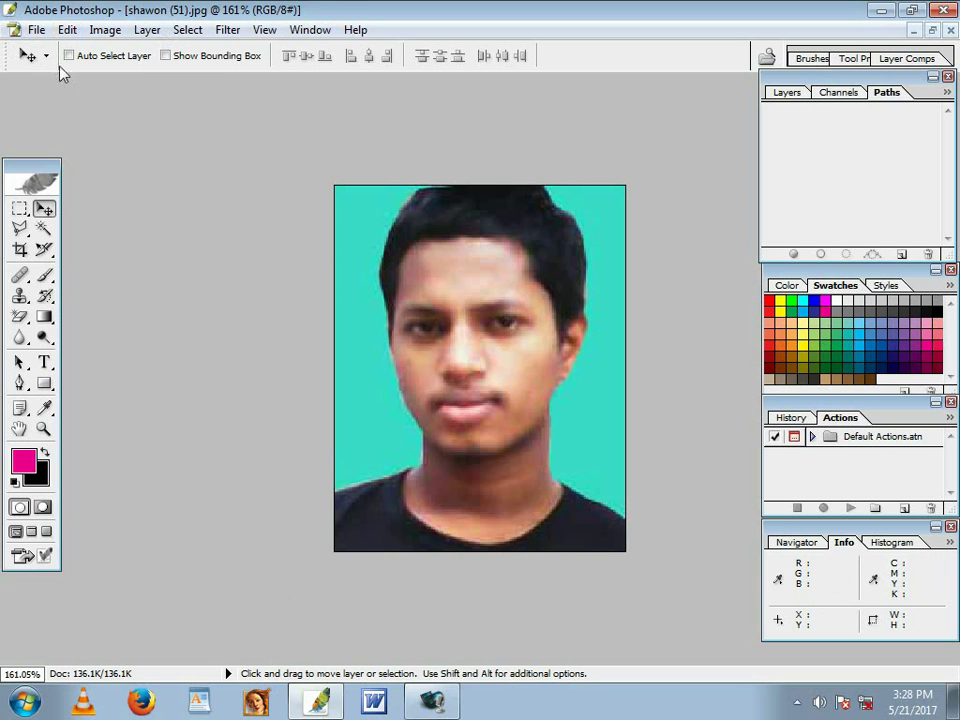
{"action": "left_click", "coordinate": [36, 30]}
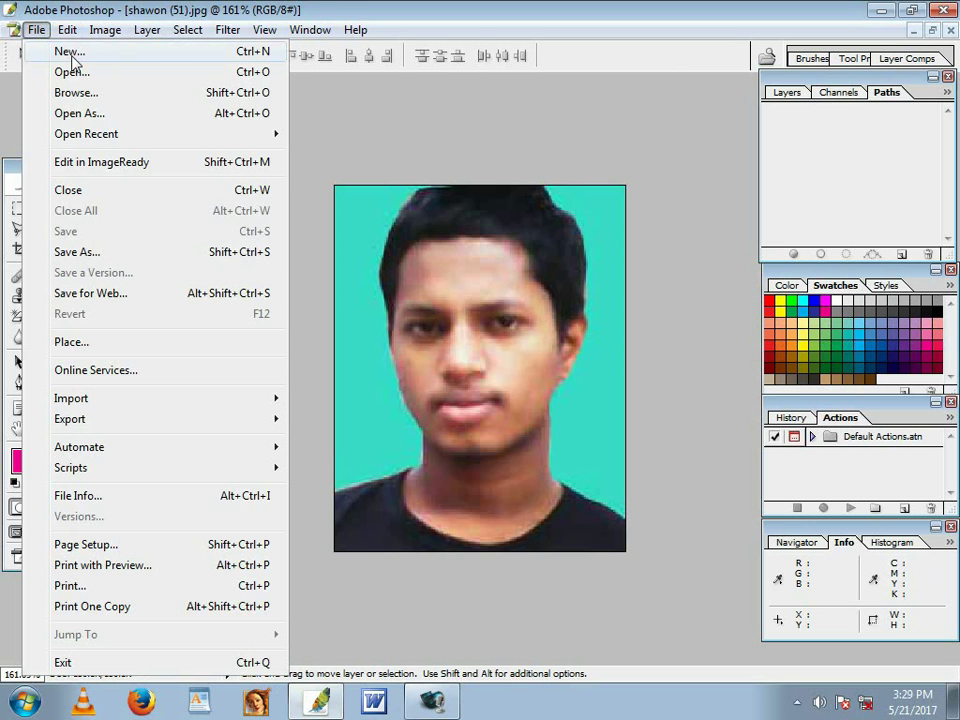
{"action": "left_click", "coordinate": [73, 58]}
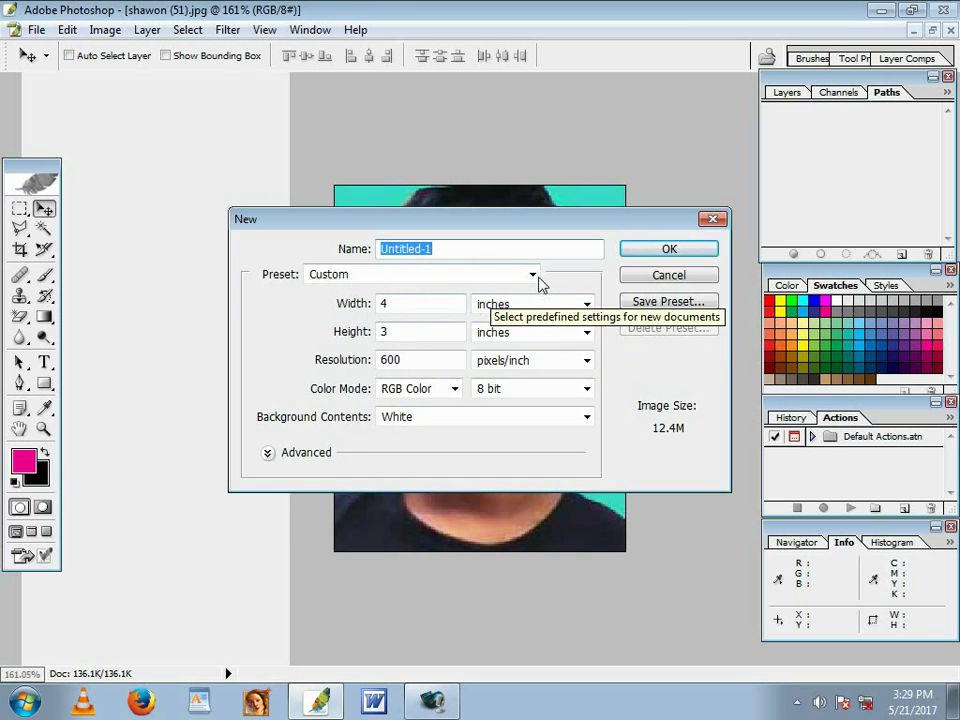
{"action": "left_click", "coordinate": [535, 281]}
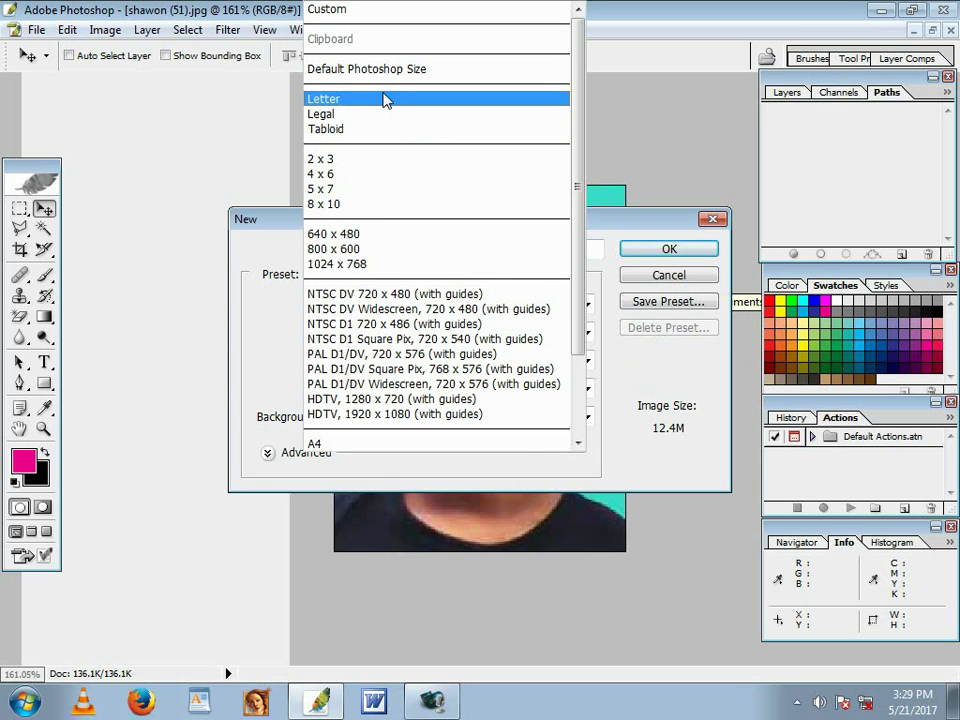
{"action": "scroll", "coordinate": [424, 379], "scroll_direction": "down", "scroll_amount": 2}
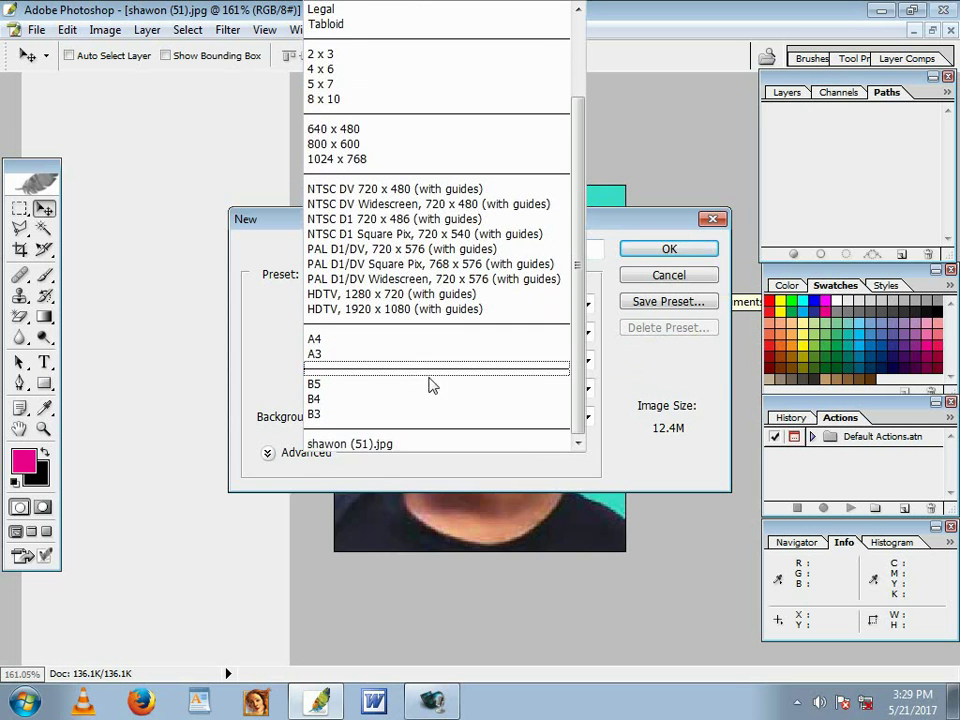
{"action": "scroll", "coordinate": [399, 272], "scroll_direction": "up", "scroll_amount": 3}
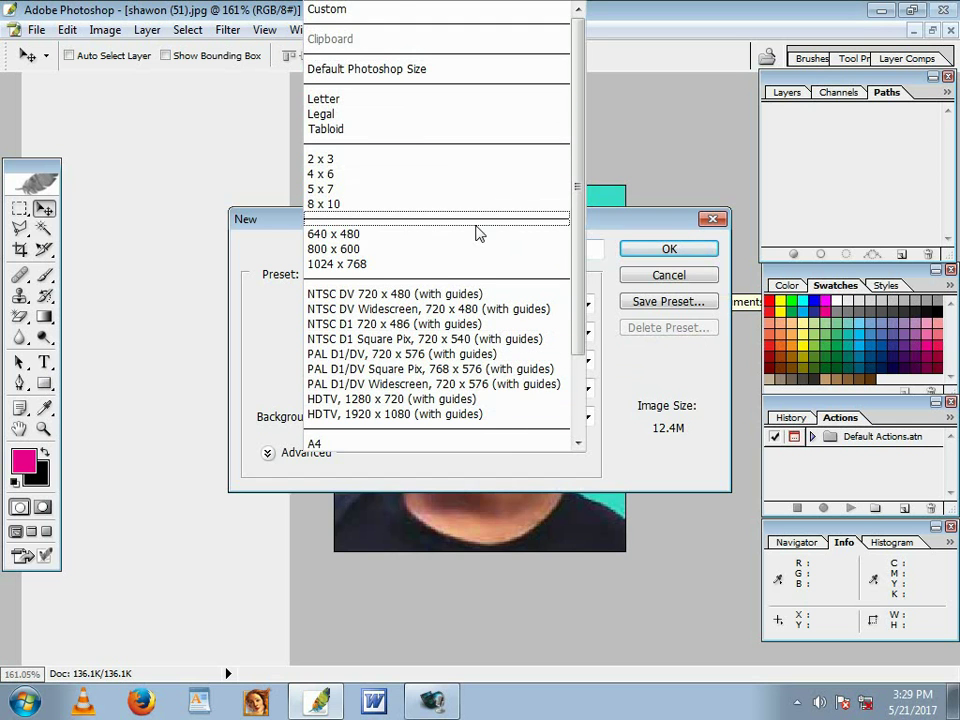
{"action": "scroll", "coordinate": [443, 326], "scroll_direction": "down", "scroll_amount": 2}
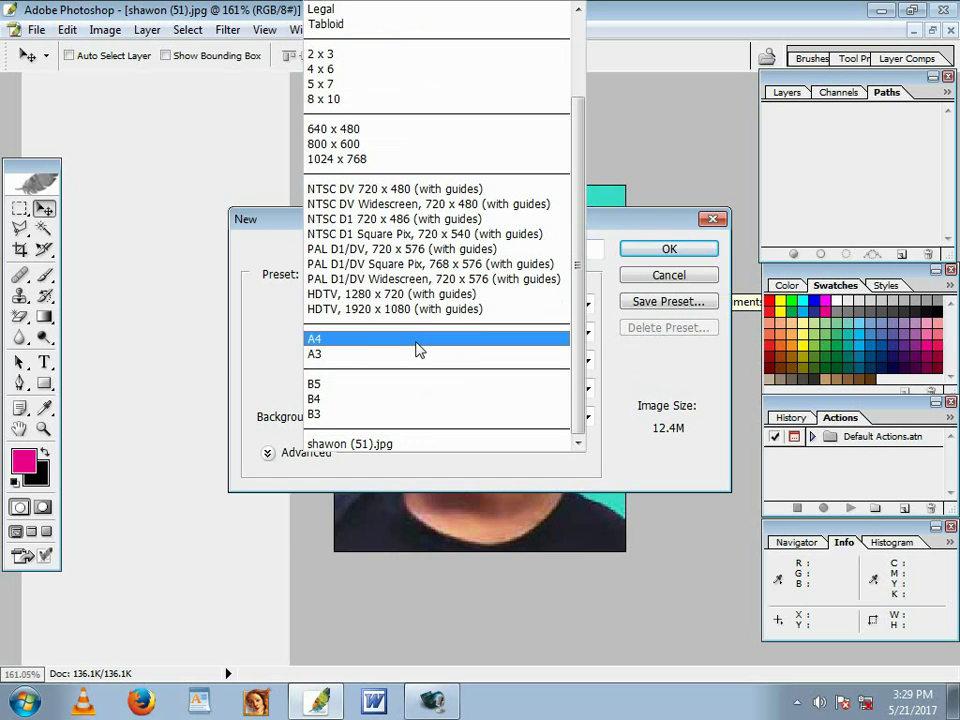
{"action": "left_click", "coordinate": [418, 349]}
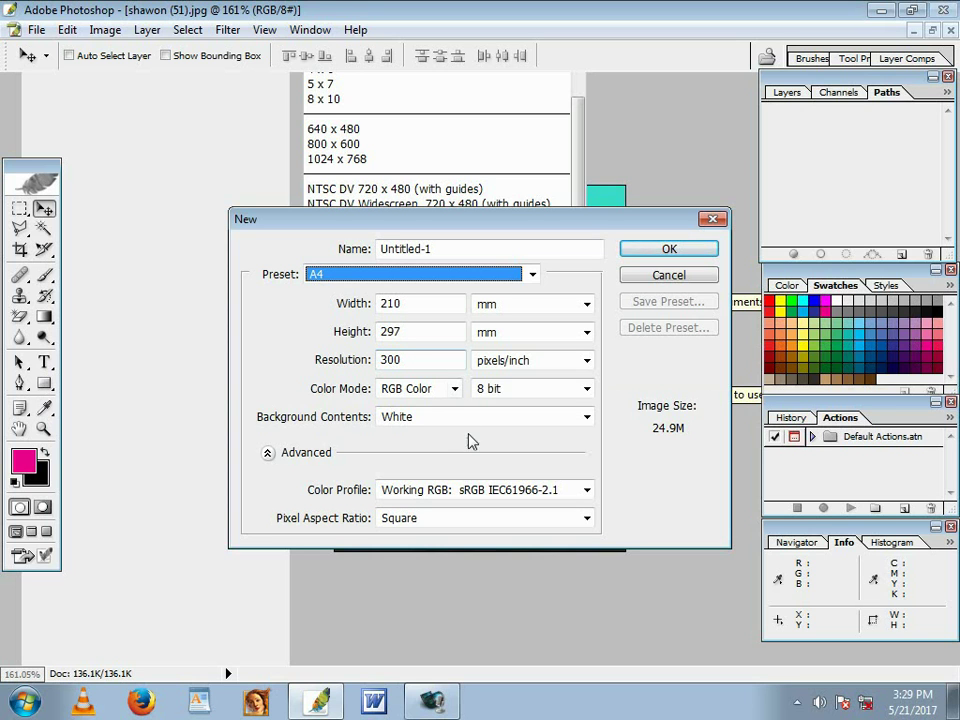
{"action": "left_click", "coordinate": [341, 360]}
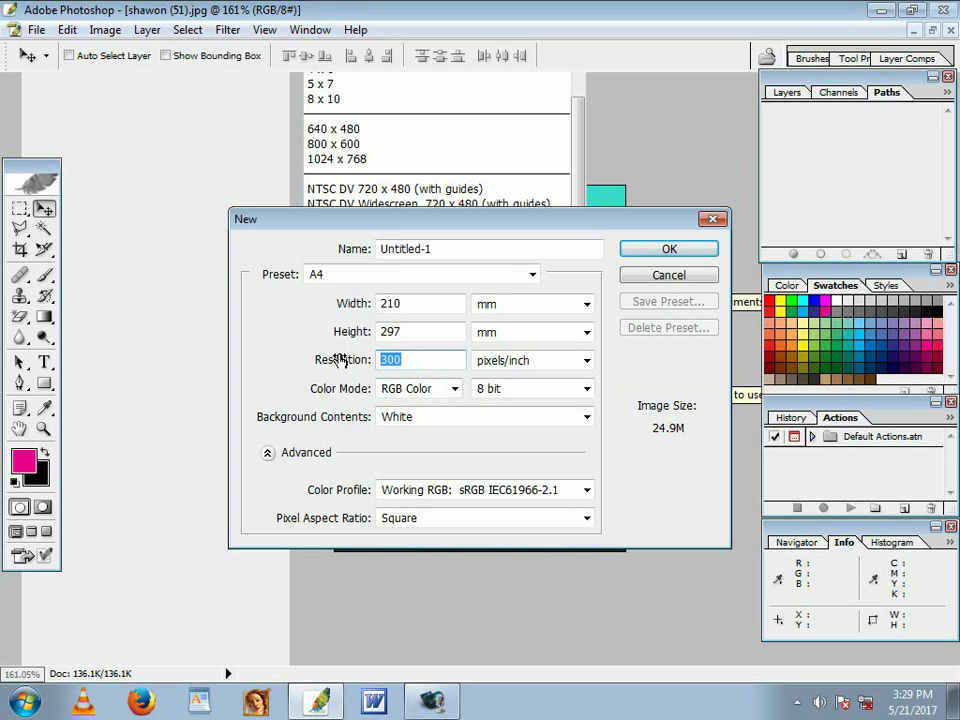
{"action": "type", "text": "600"}
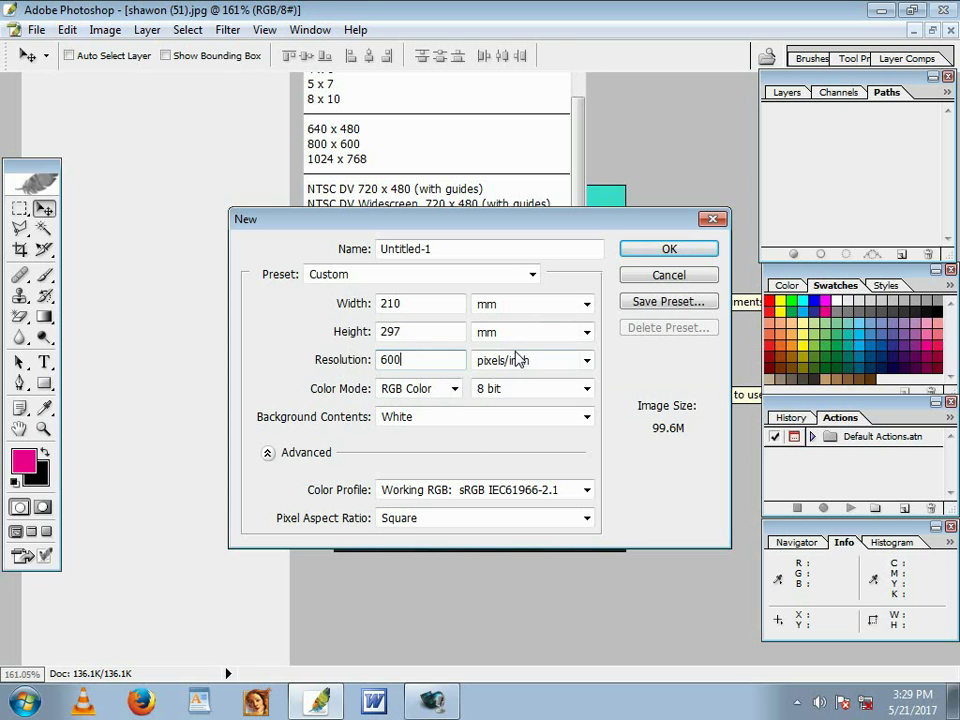
{"action": "left_click", "coordinate": [672, 249]}
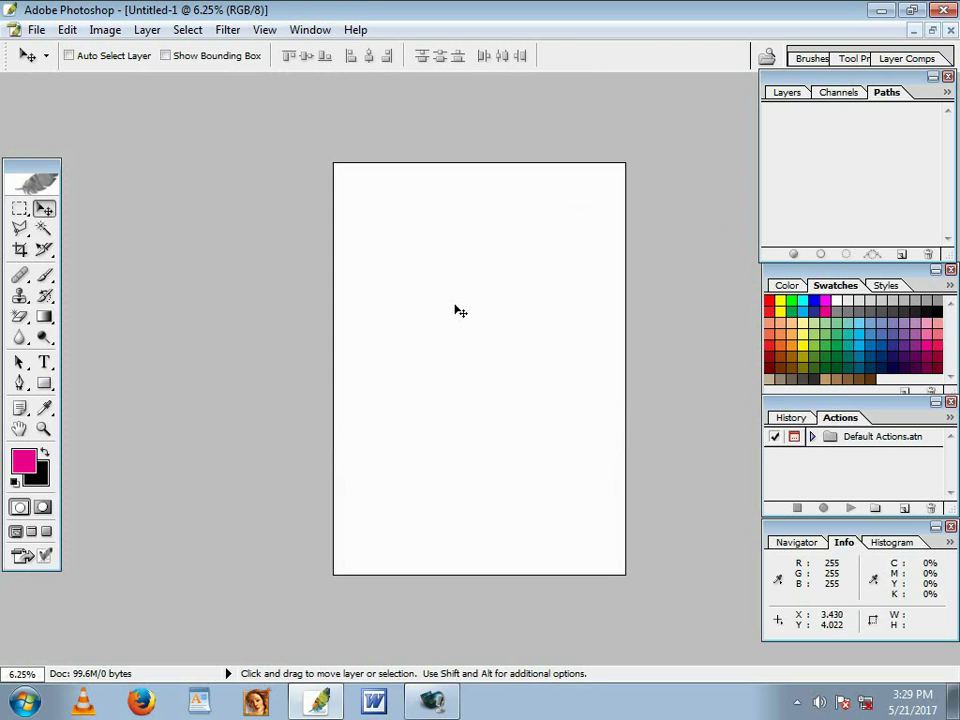
{"action": "key", "text": "ctrl+0"}
{"action": "key", "text": "ctrl+minus"}
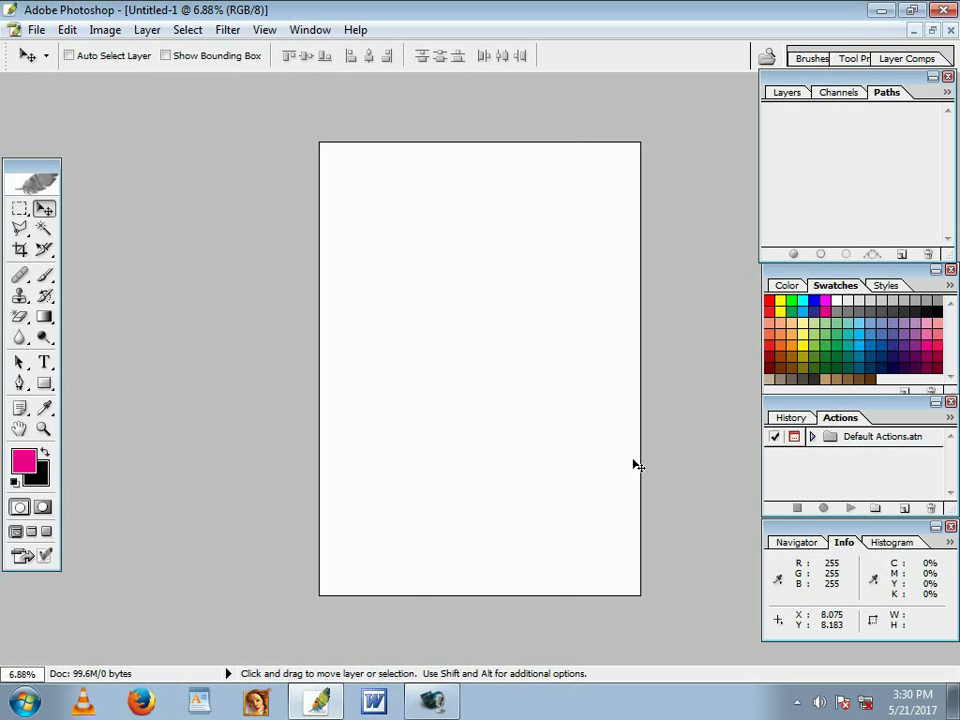
{"action": "left_click", "coordinate": [951, 30]}
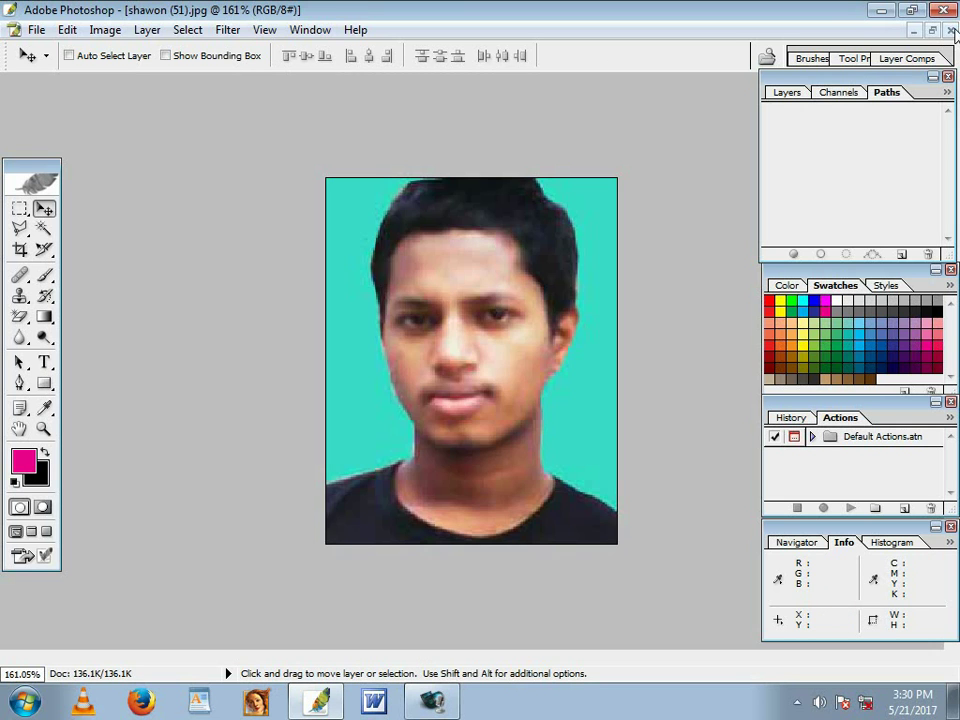
{"action": "left_click", "coordinate": [37, 32]}
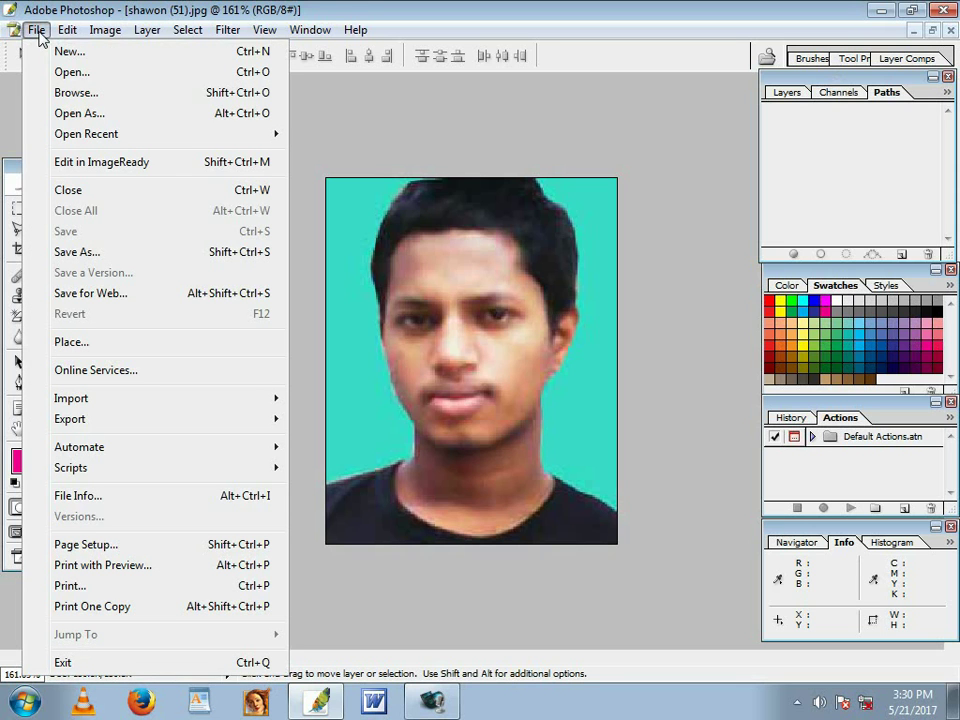
{"action": "left_click", "coordinate": [86, 78]}
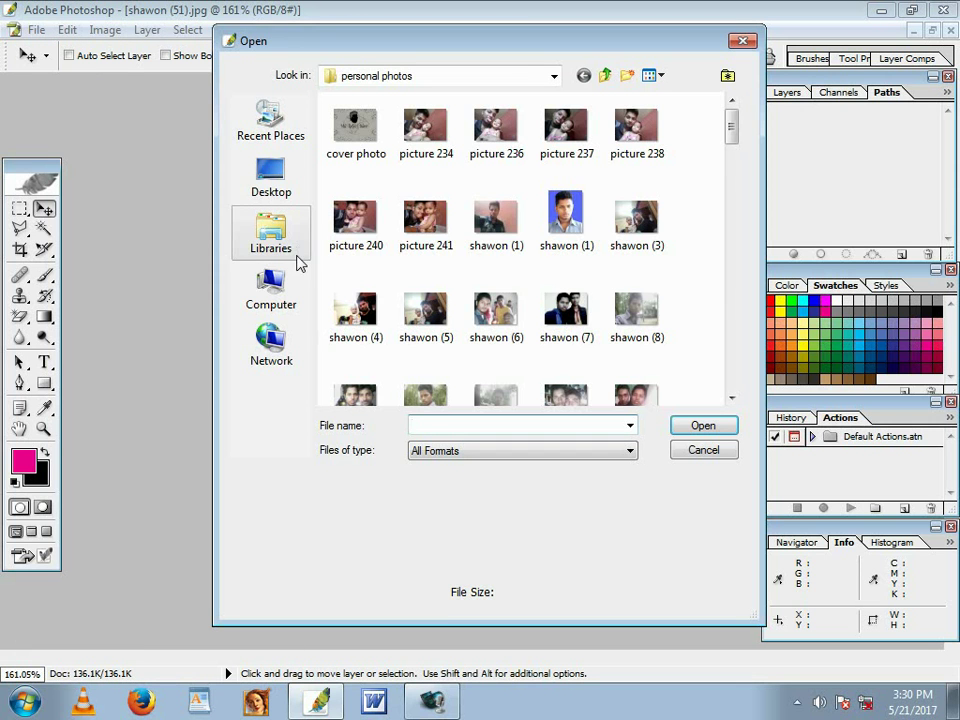
{"action": "left_click", "coordinate": [273, 286]}
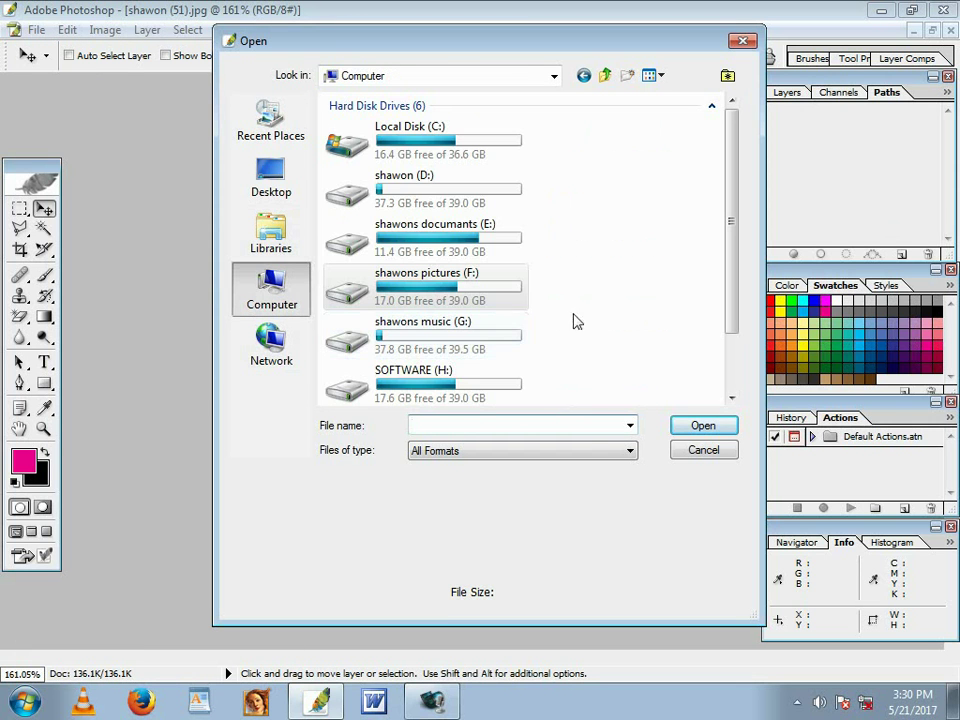
{"action": "left_click_drag", "start_coordinate": [731, 183], "coordinate": [735, 221]}
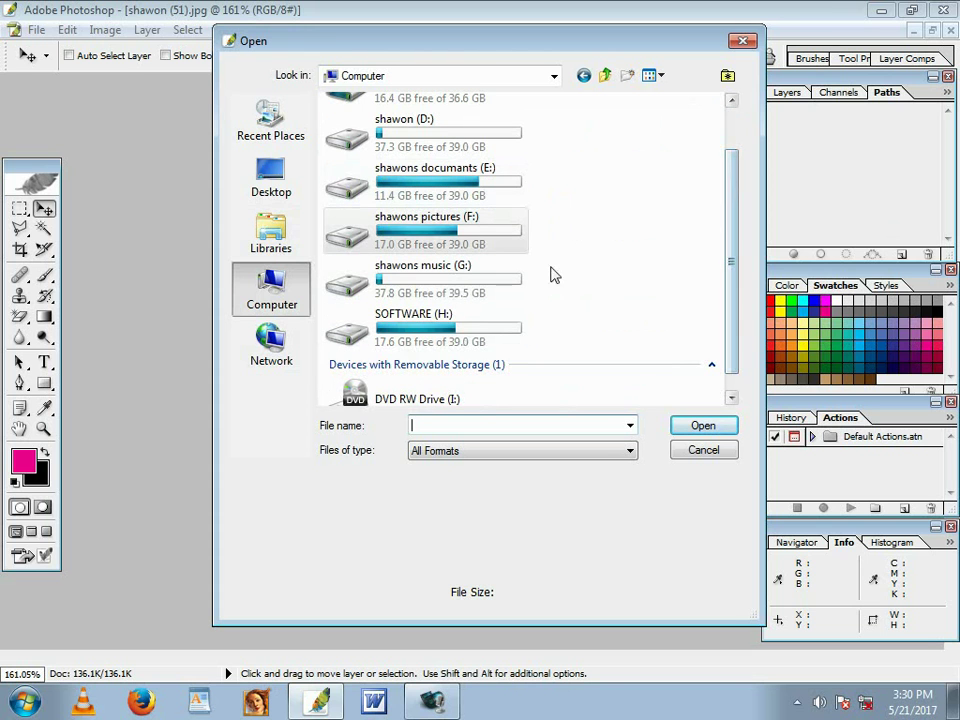
{"action": "left_click", "coordinate": [436, 242]}
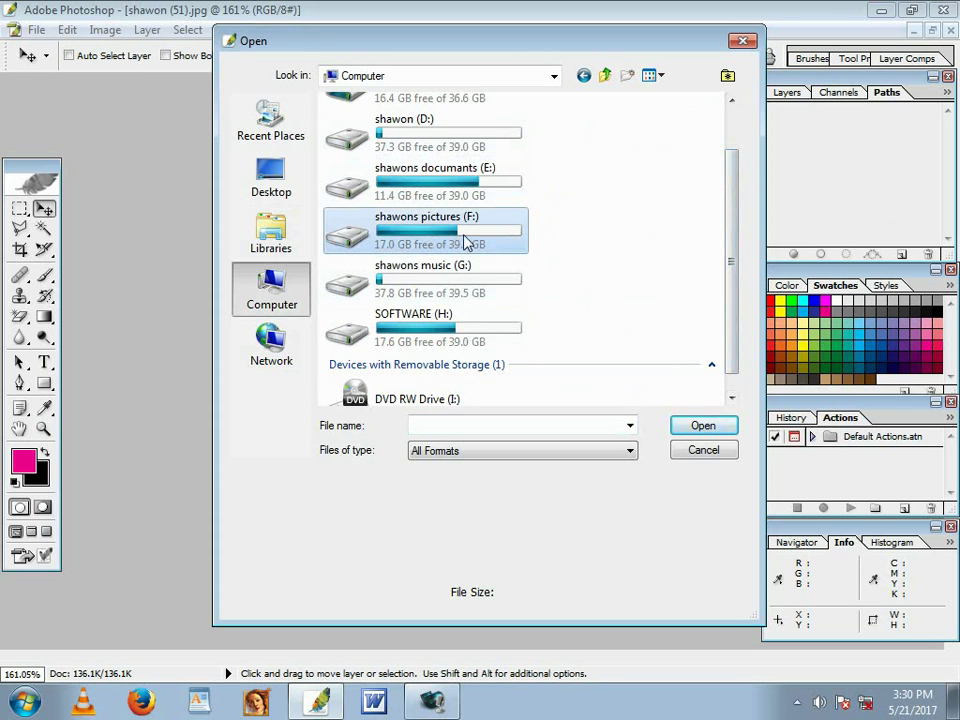
{"action": "double_click", "coordinate": [462, 242]}
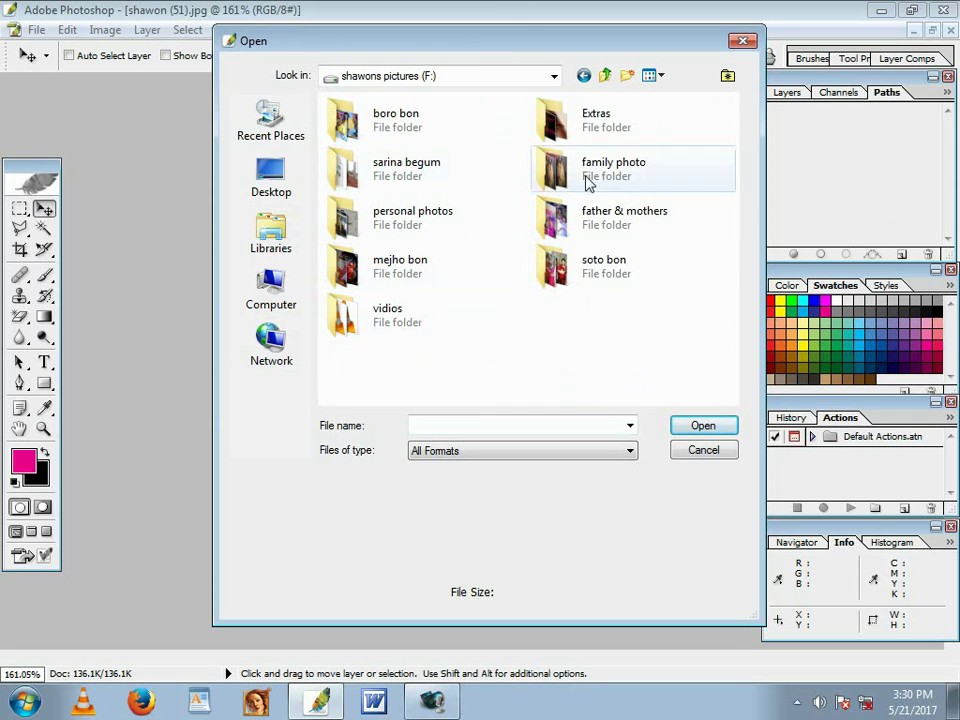
{"action": "double_click", "coordinate": [449, 233]}
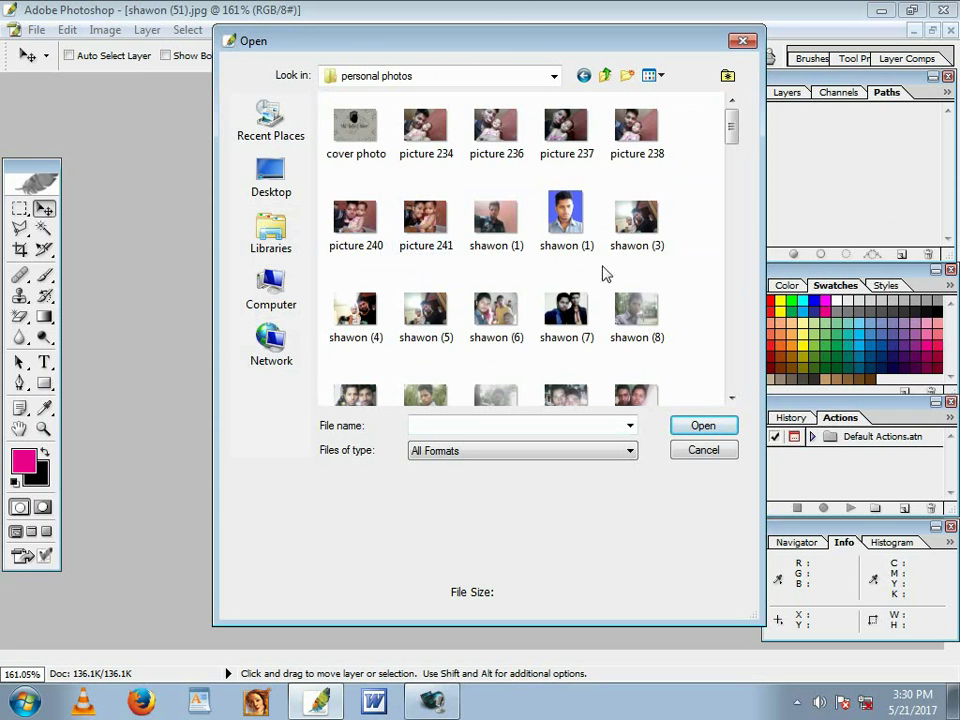
{"action": "left_click", "coordinate": [488, 220]}
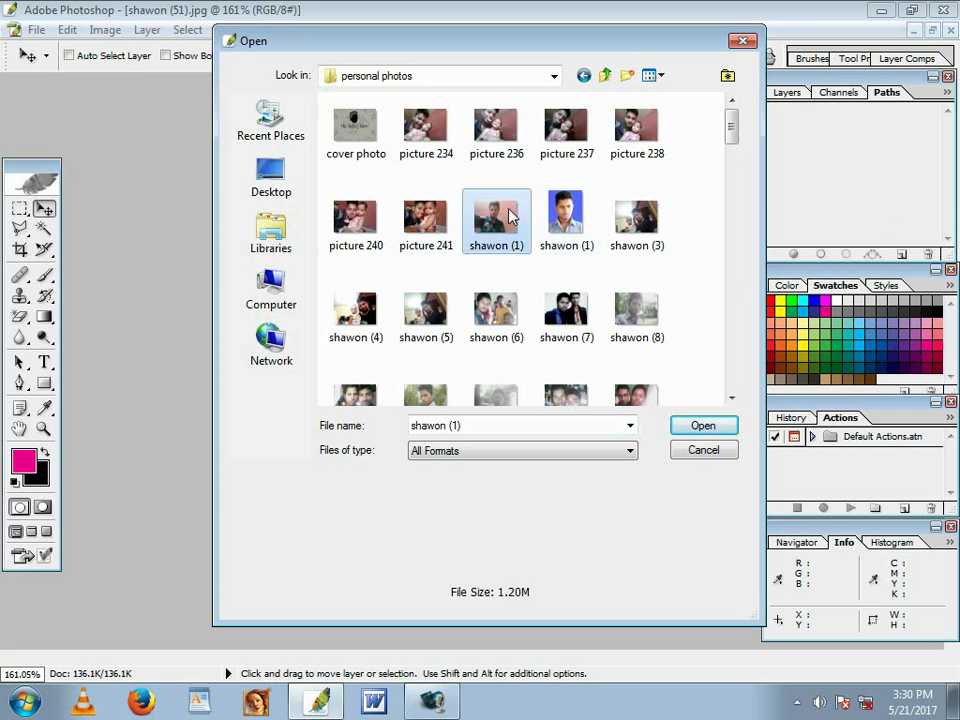
{"action": "left_click", "coordinate": [698, 427]}
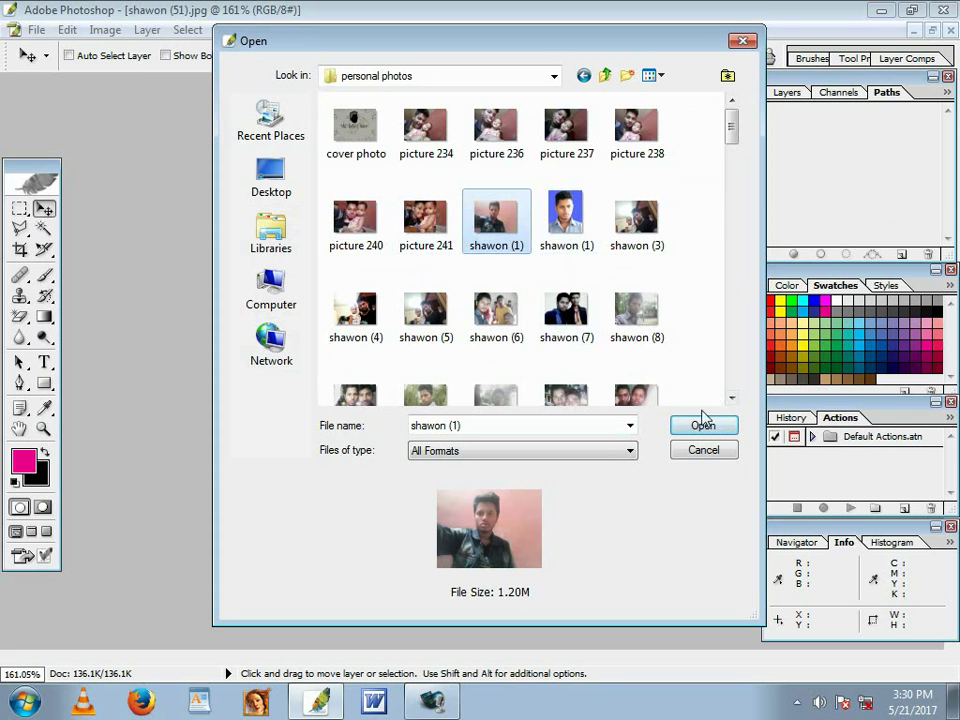
{"action": "left_click", "coordinate": [703, 424]}
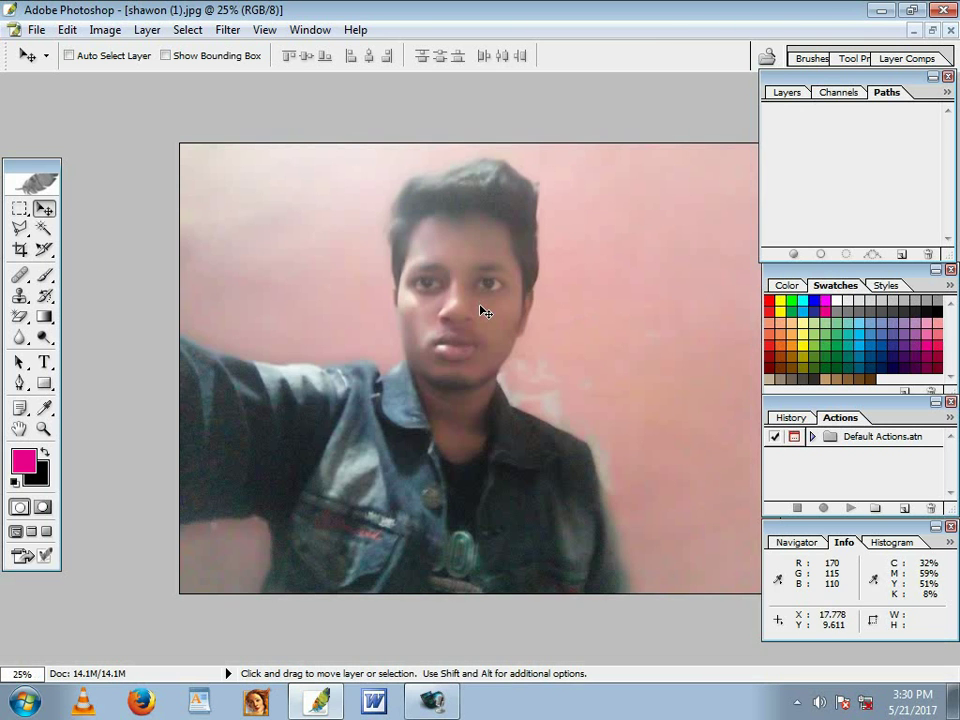
{"action": "left_click", "coordinate": [788, 285]}
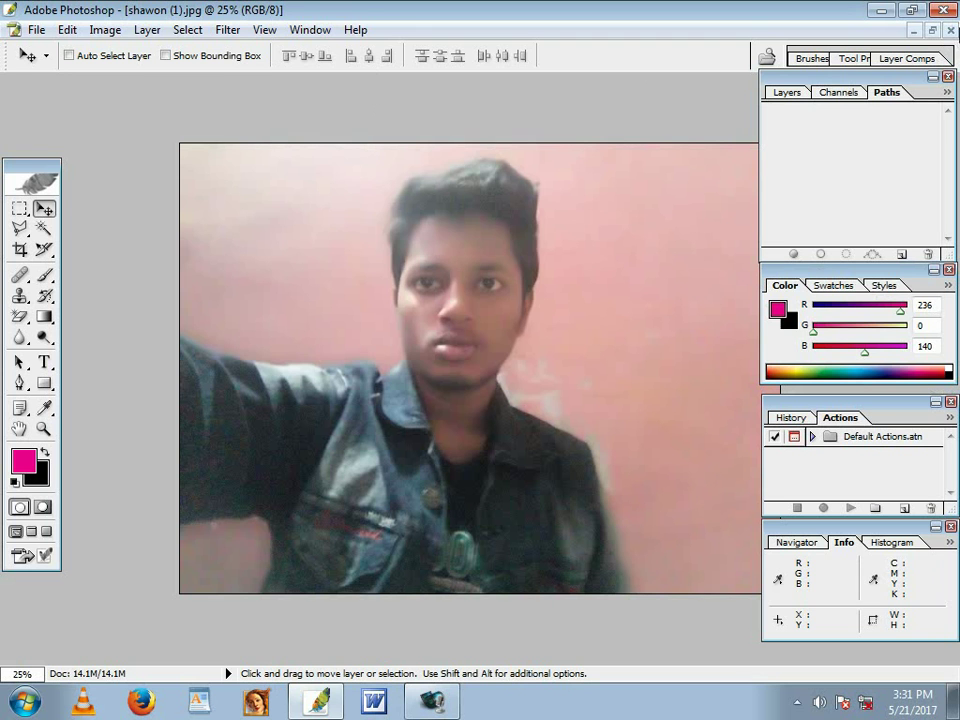
{"action": "left_click", "coordinate": [951, 30]}
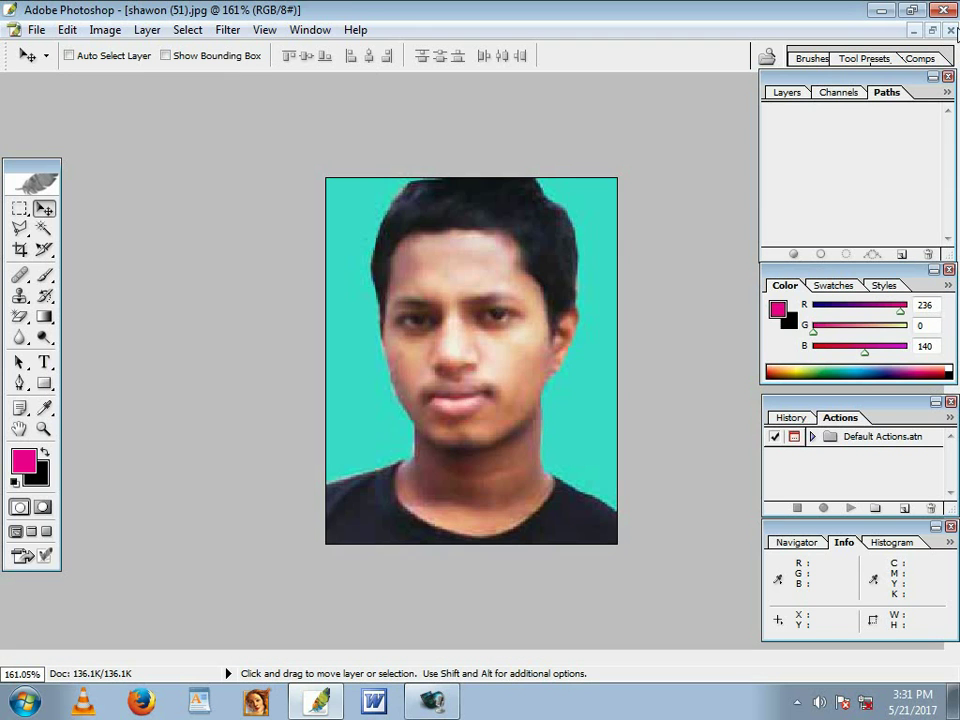
- Open the File Browser and keep Desktop as its browsing location
{"action": "left_click", "coordinate": [38, 30]}
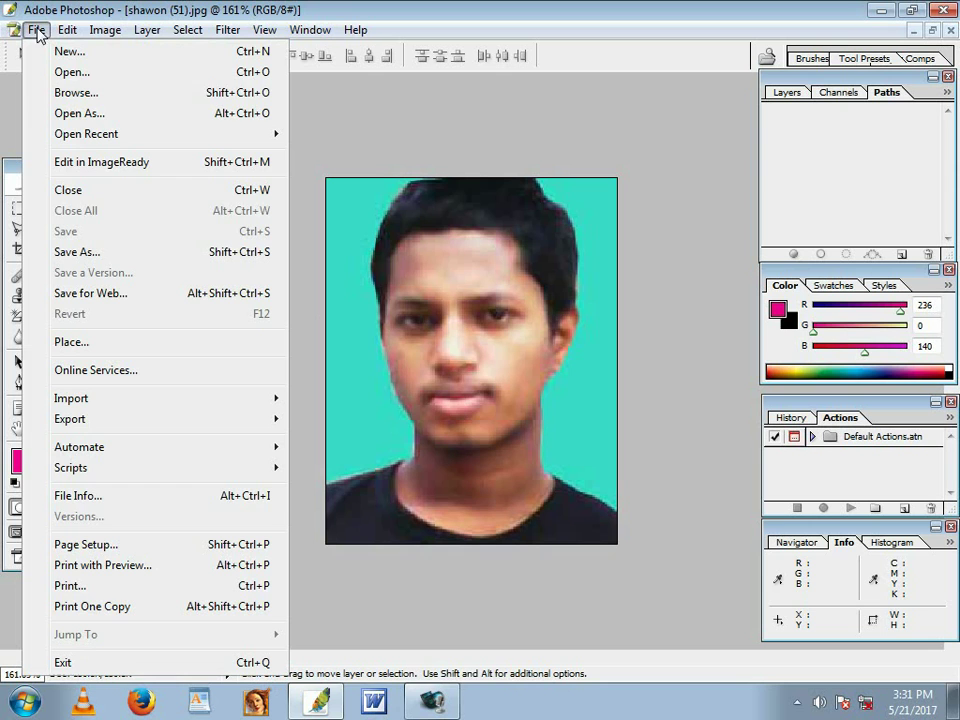
{"action": "left_click", "coordinate": [90, 97]}
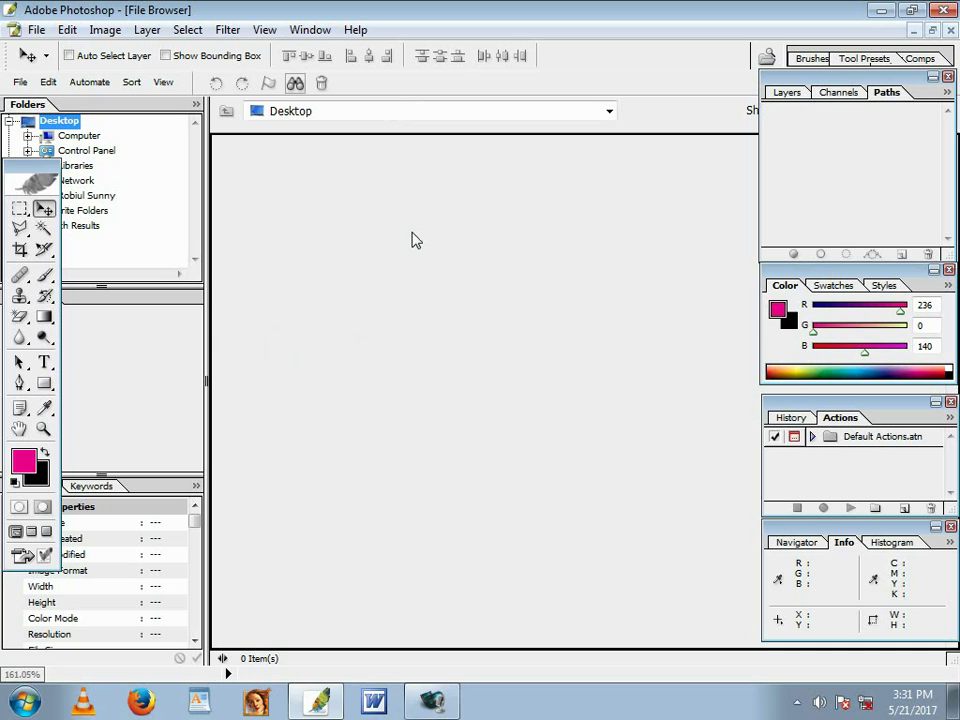
{"action": "left_click", "coordinate": [610, 112]}
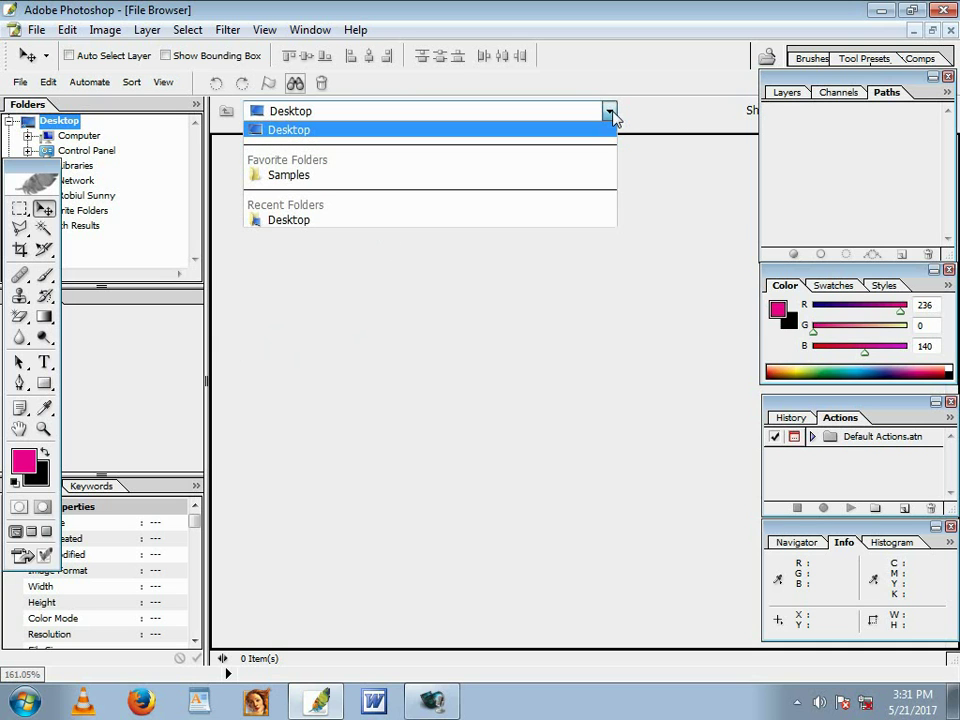
{"action": "left_click", "coordinate": [489, 129]}
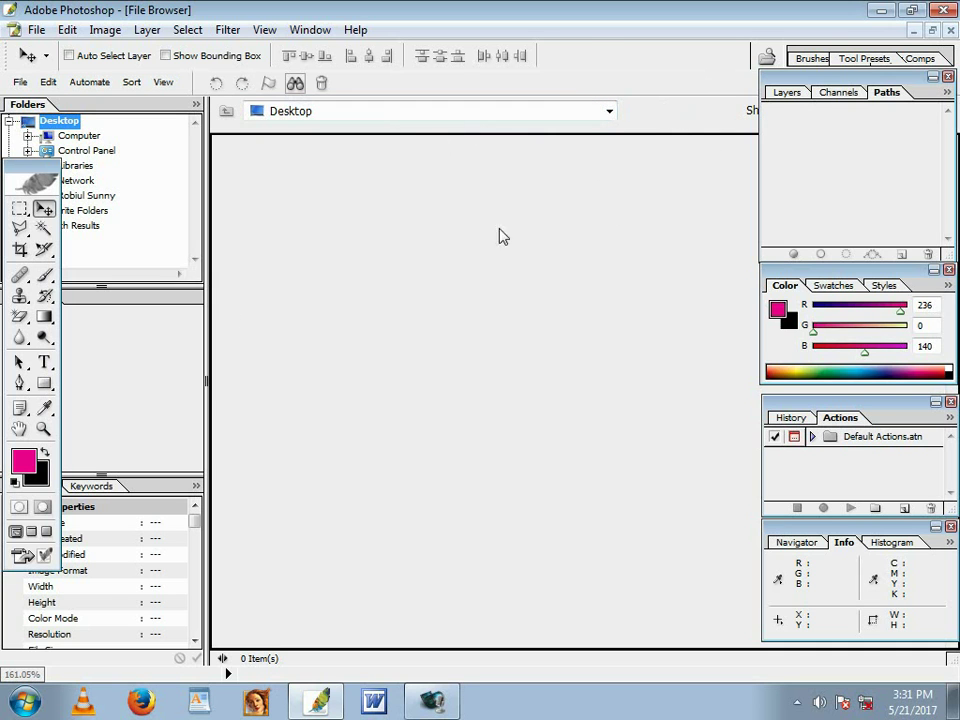
- Browse Control Panel, Computer, Libraries, the home folder and Network in the folder tree
{"action": "left_click", "coordinate": [90, 151]}
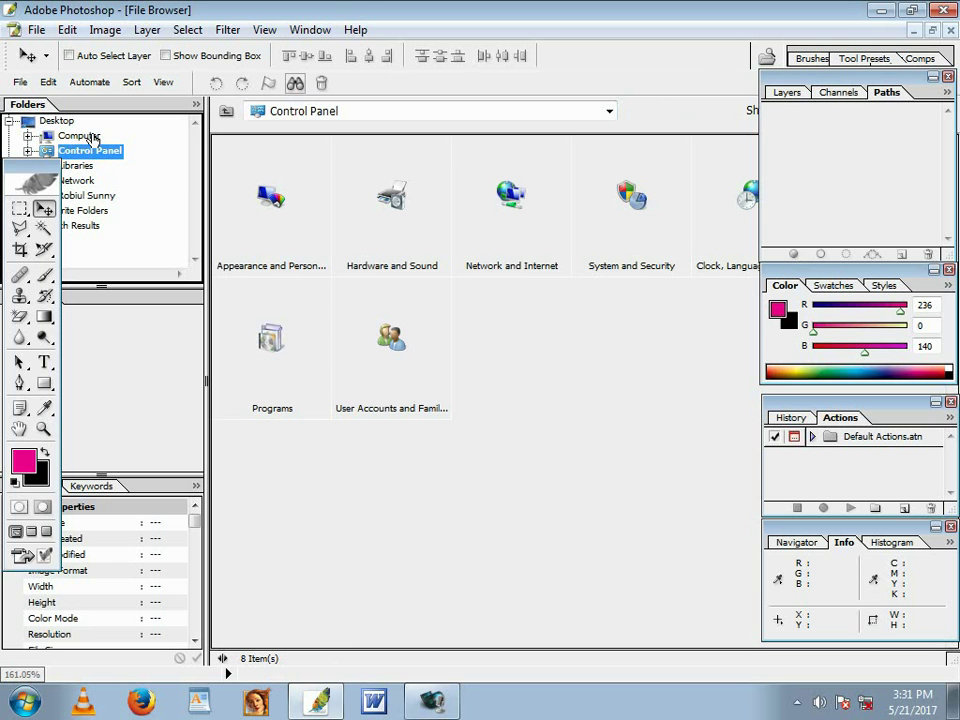
{"action": "left_click", "coordinate": [90, 137]}
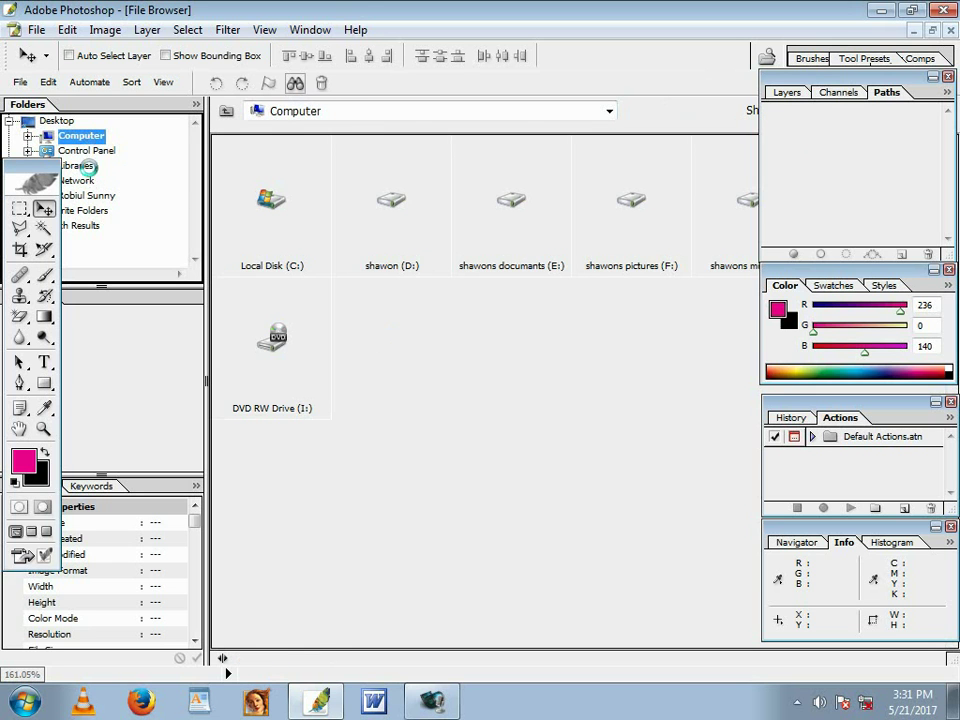
{"action": "left_click", "coordinate": [88, 167]}
{"action": "left_click", "coordinate": [92, 151]}
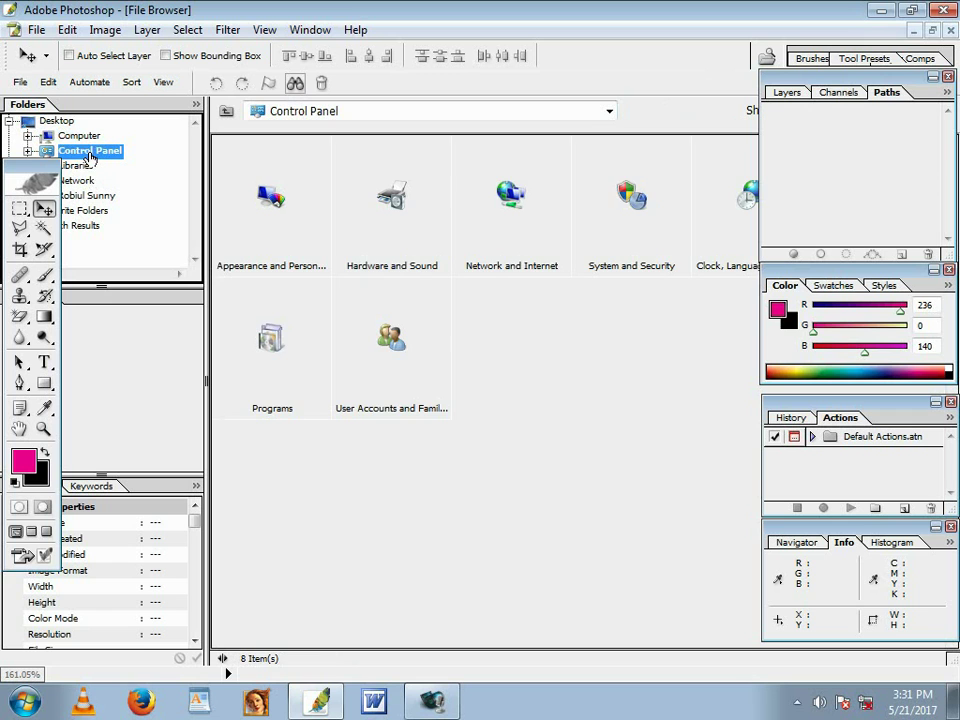
{"action": "left_click", "coordinate": [90, 136]}
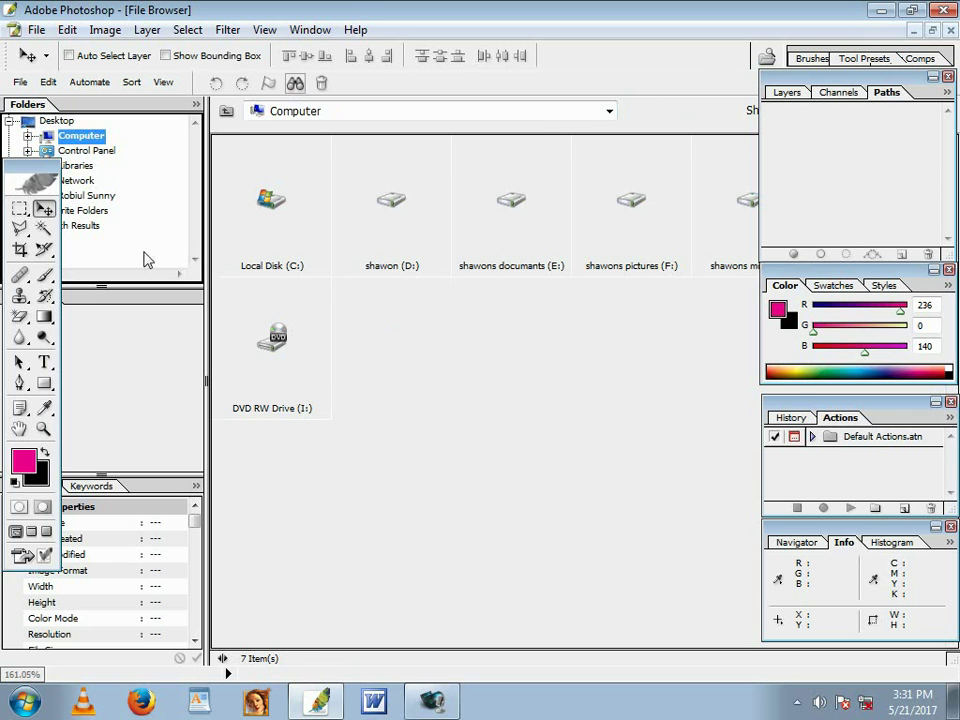
{"action": "left_click_drag", "start_coordinate": [32, 161], "coordinate": [38, 295]}
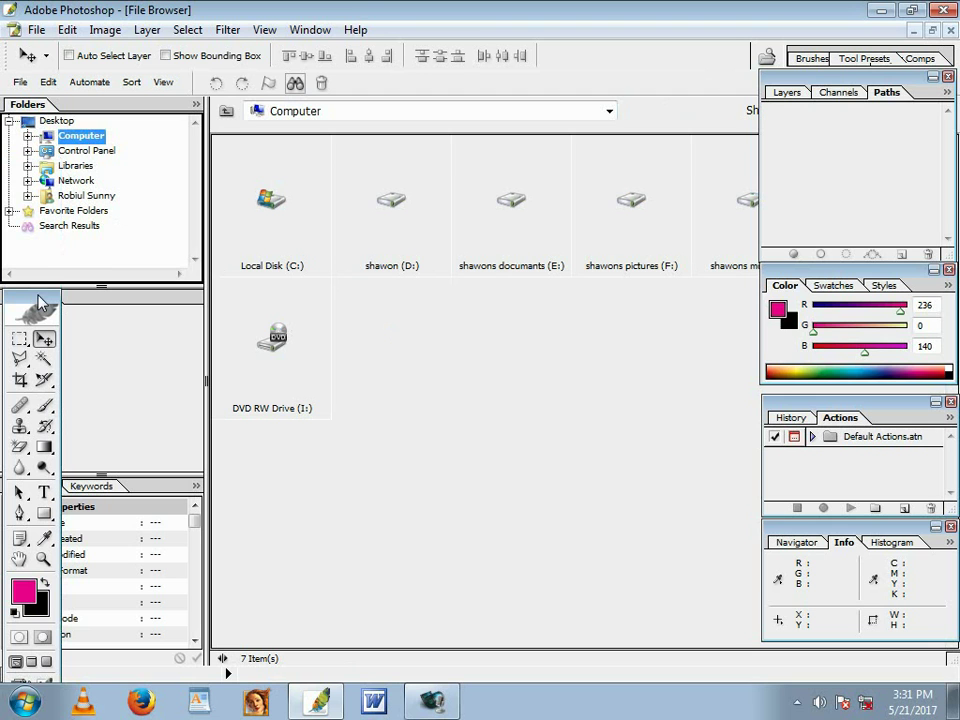
{"action": "left_click", "coordinate": [84, 196]}
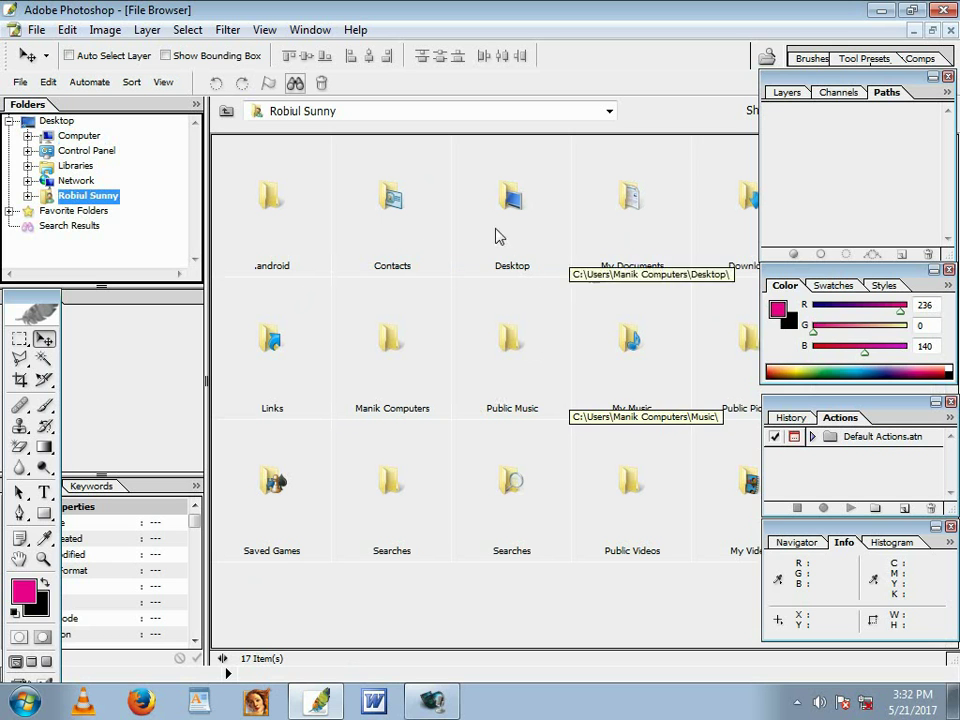
{"action": "left_click", "coordinate": [70, 182]}
{"action": "left_click", "coordinate": [80, 167]}
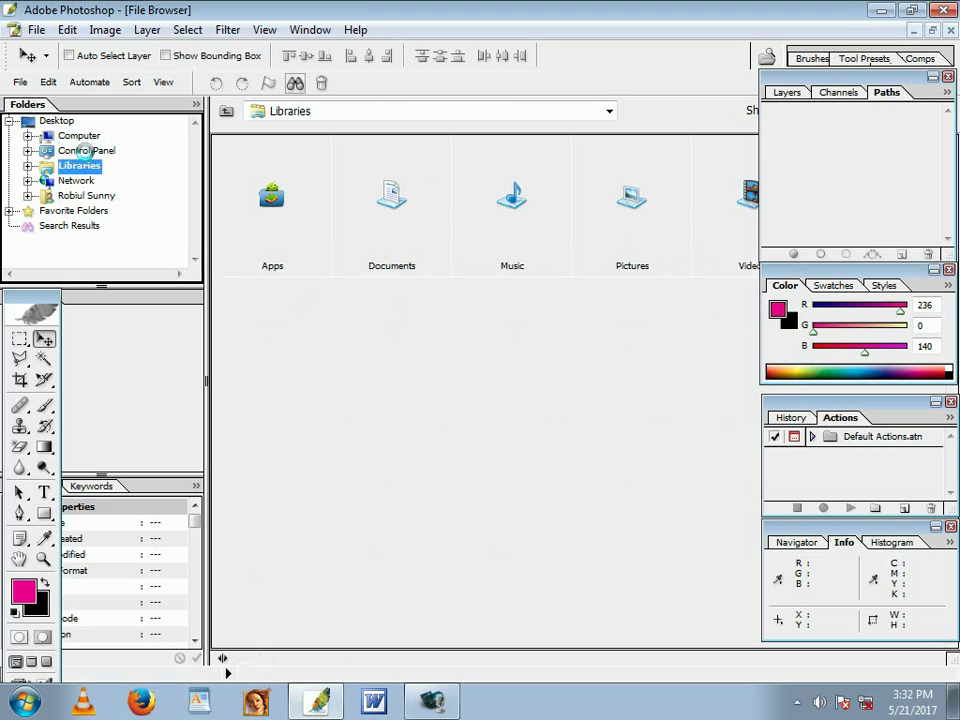
{"action": "left_click", "coordinate": [80, 151]}
{"action": "left_click", "coordinate": [88, 137]}
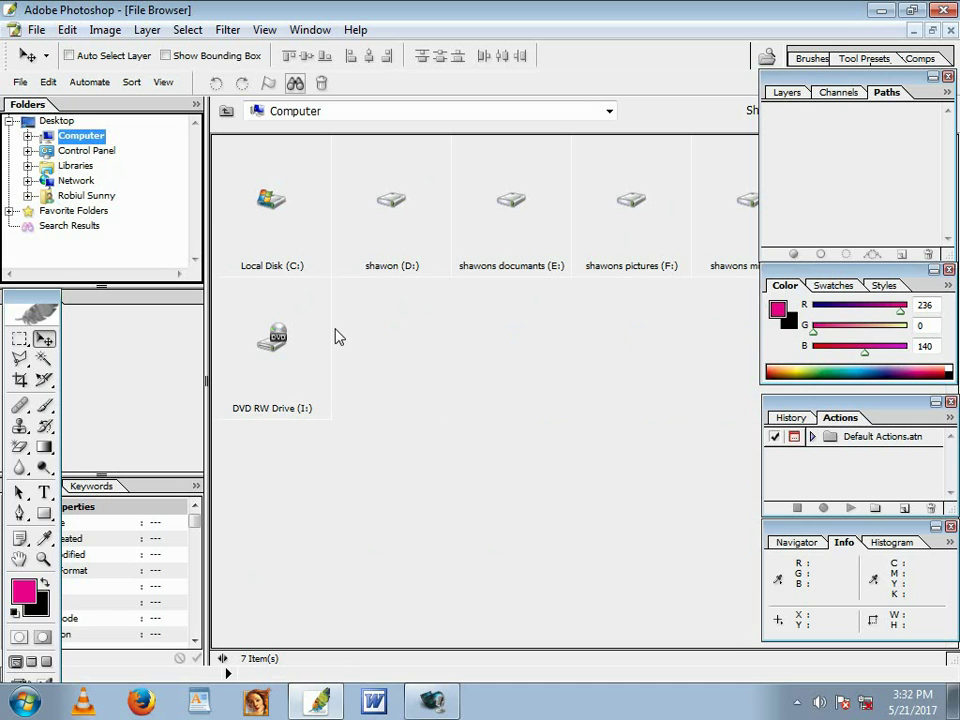
- Open the 'boro bon' folder on drive F:, then close the File Browser
{"action": "double_click", "coordinate": [640, 246]}
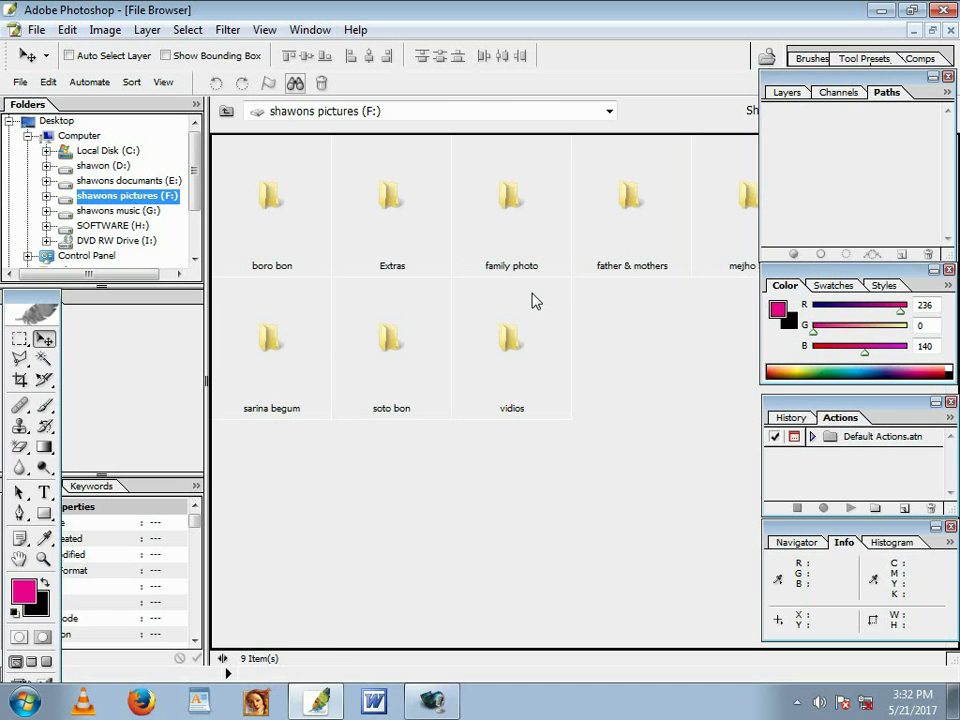
{"action": "double_click", "coordinate": [274, 232]}
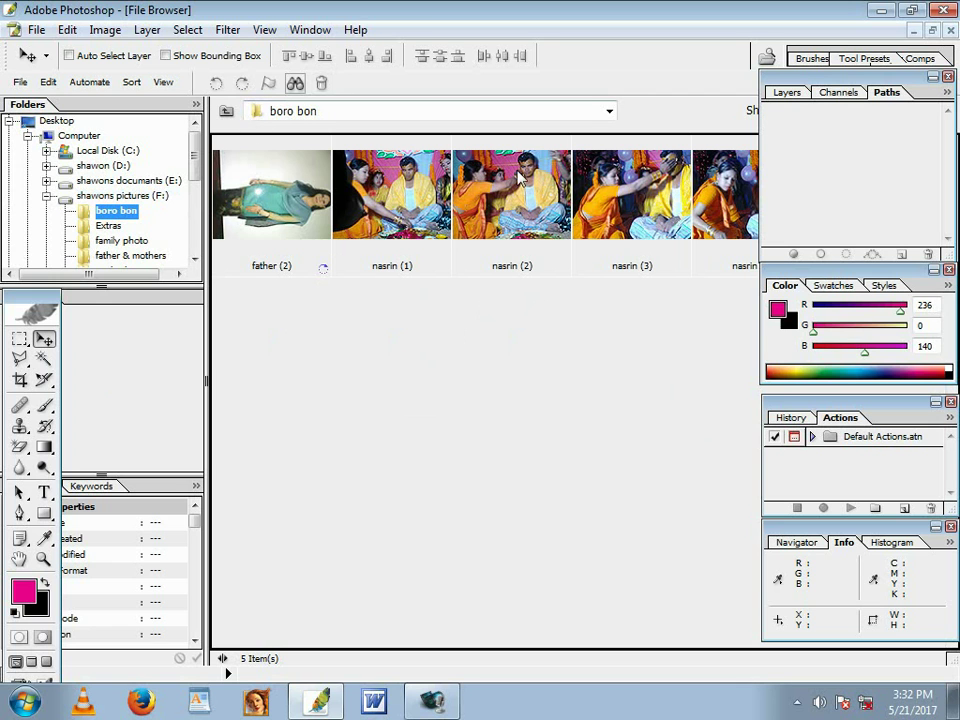
{"action": "left_click", "coordinate": [950, 30]}
- Set JPEG as the Open As format, then cancel without opening a file
{"action": "left_click", "coordinate": [36, 30]}
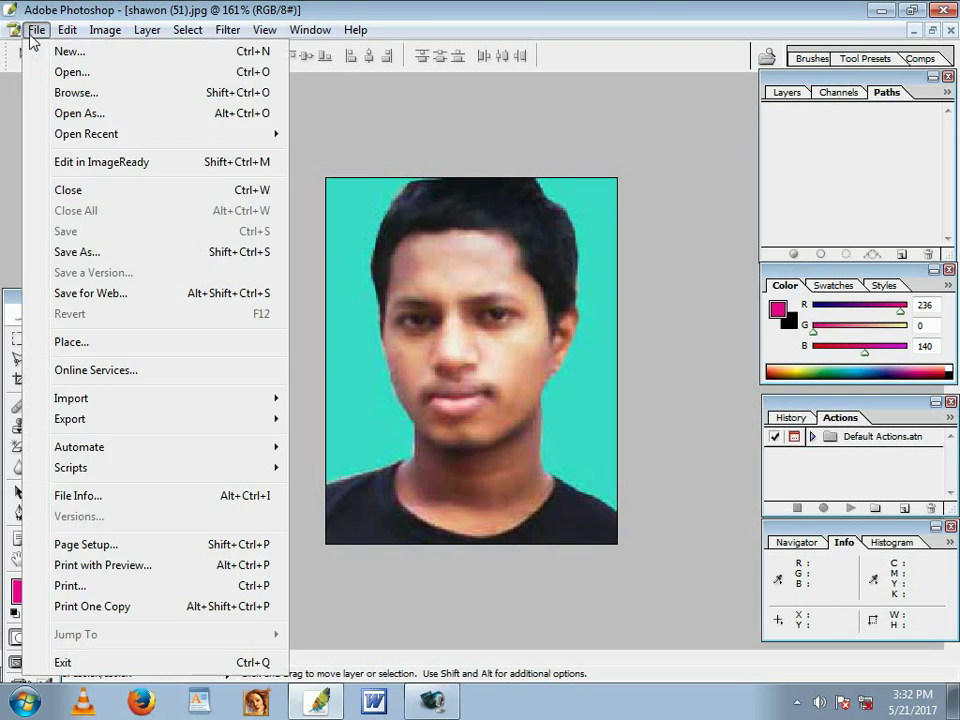
{"action": "left_click", "coordinate": [70, 114]}
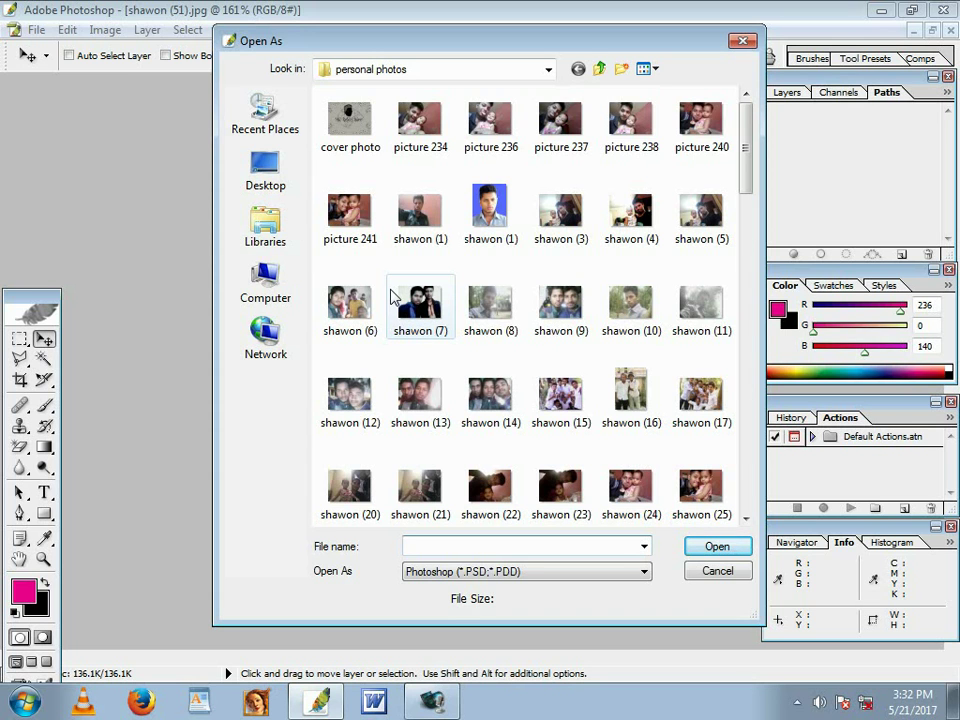
{"action": "left_click", "coordinate": [643, 571]}
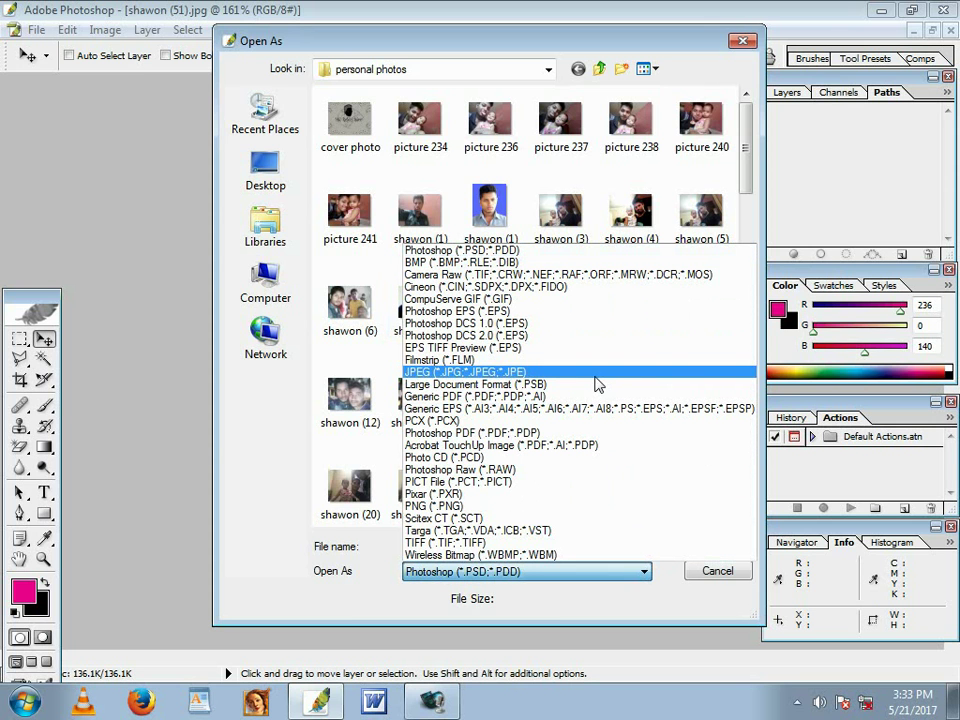
{"action": "left_click", "coordinate": [597, 384]}
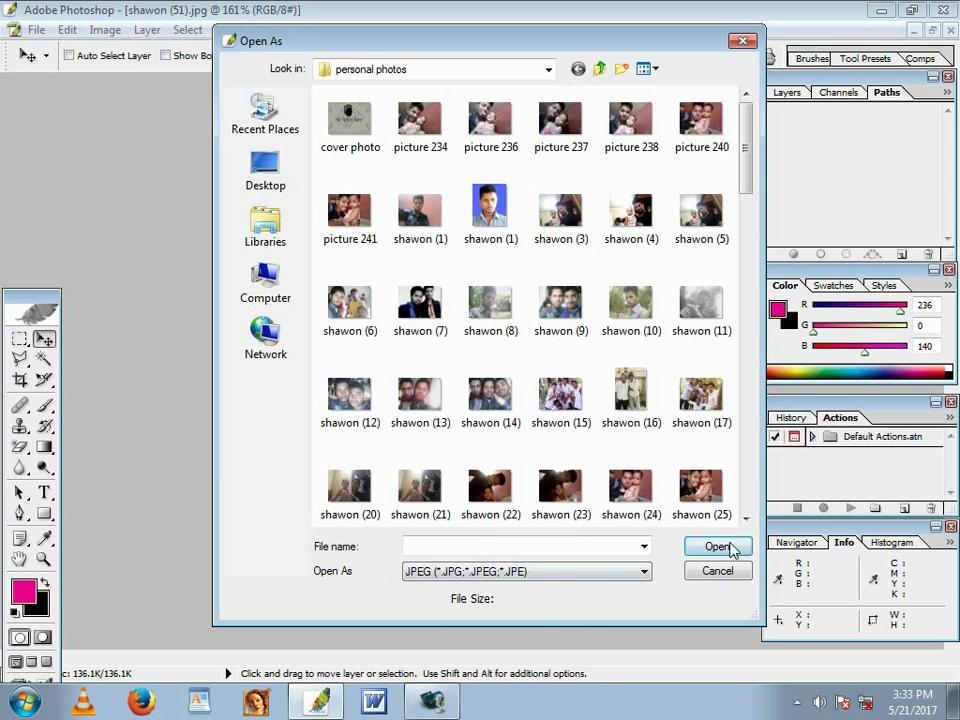
{"action": "left_click", "coordinate": [742, 42]}
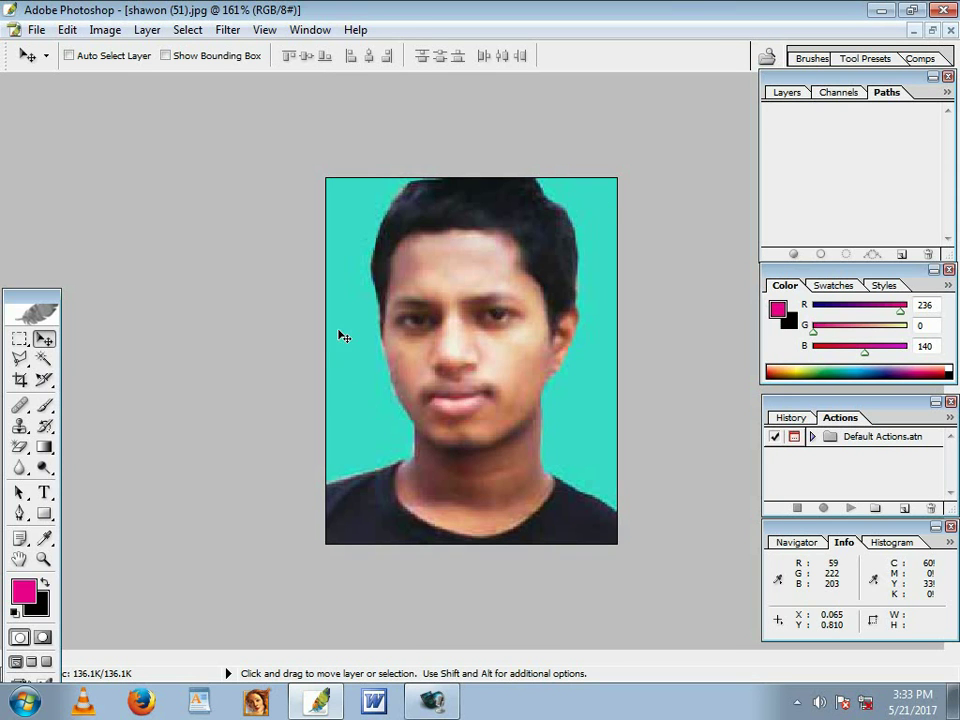
{"action": "left_click", "coordinate": [35, 29]}
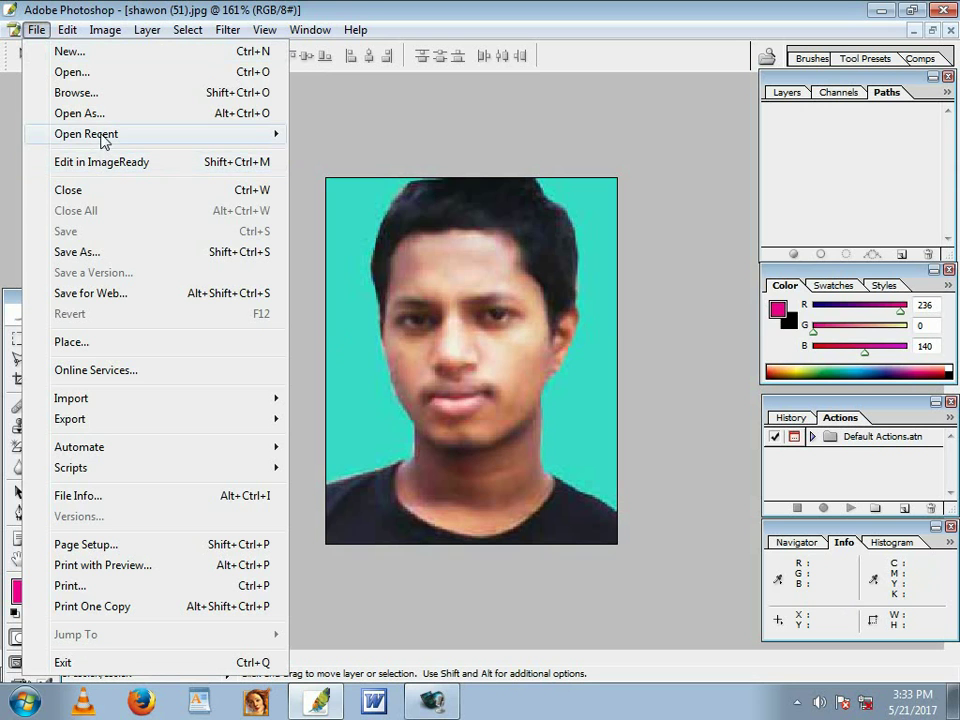
{"action": "left_click", "coordinate": [455, 95]}
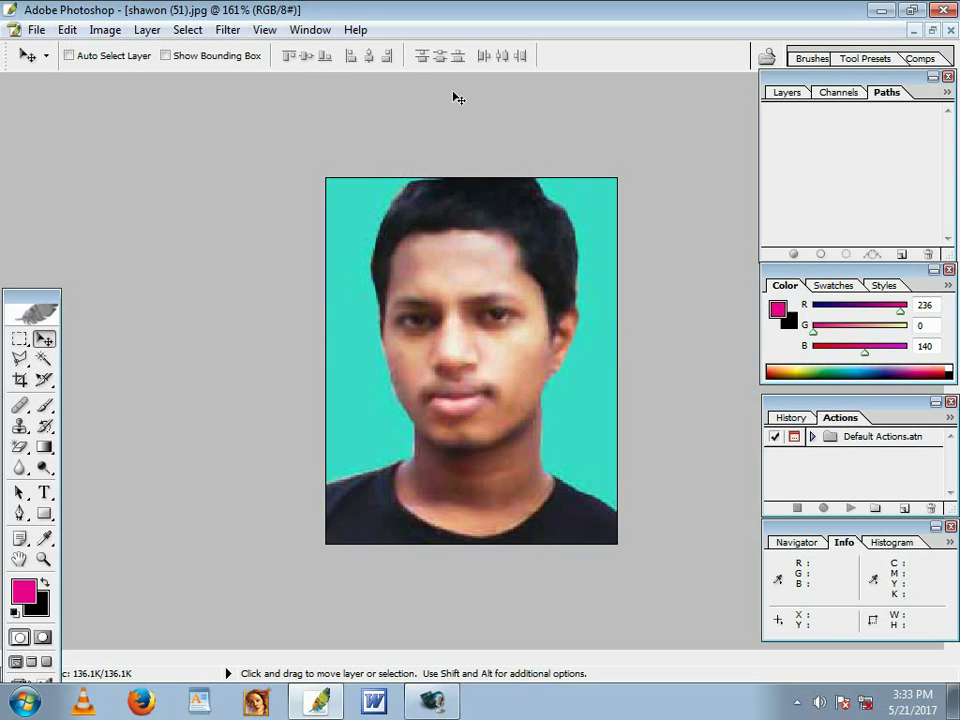
{"action": "left_click", "coordinate": [36, 30]}
{"action": "mouse_move", "coordinate": [99, 141]}
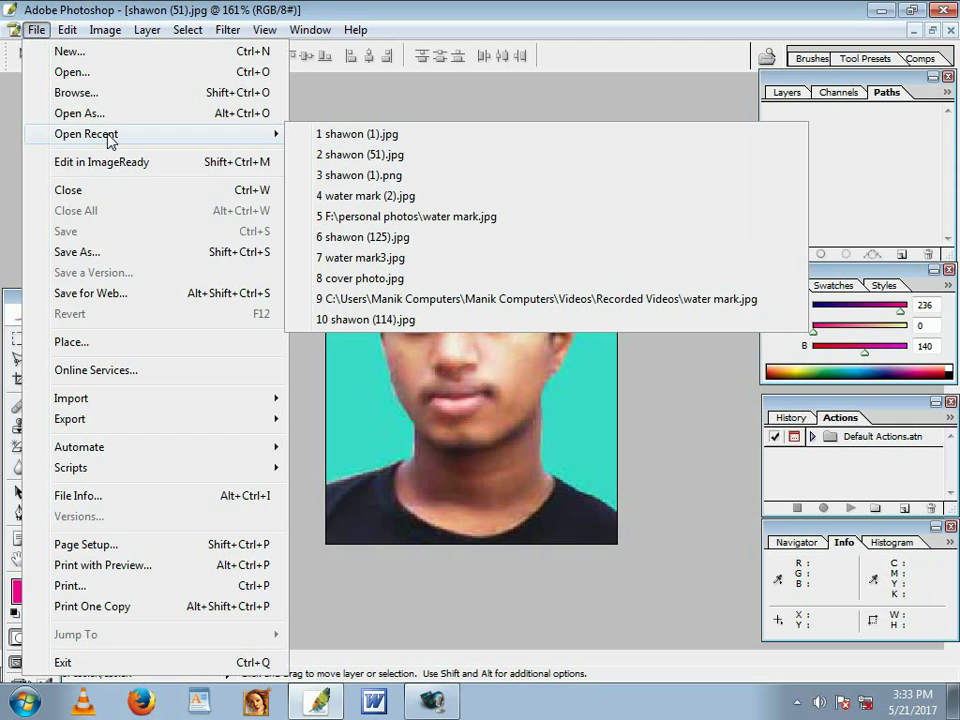
{"action": "left_click", "coordinate": [387, 79]}
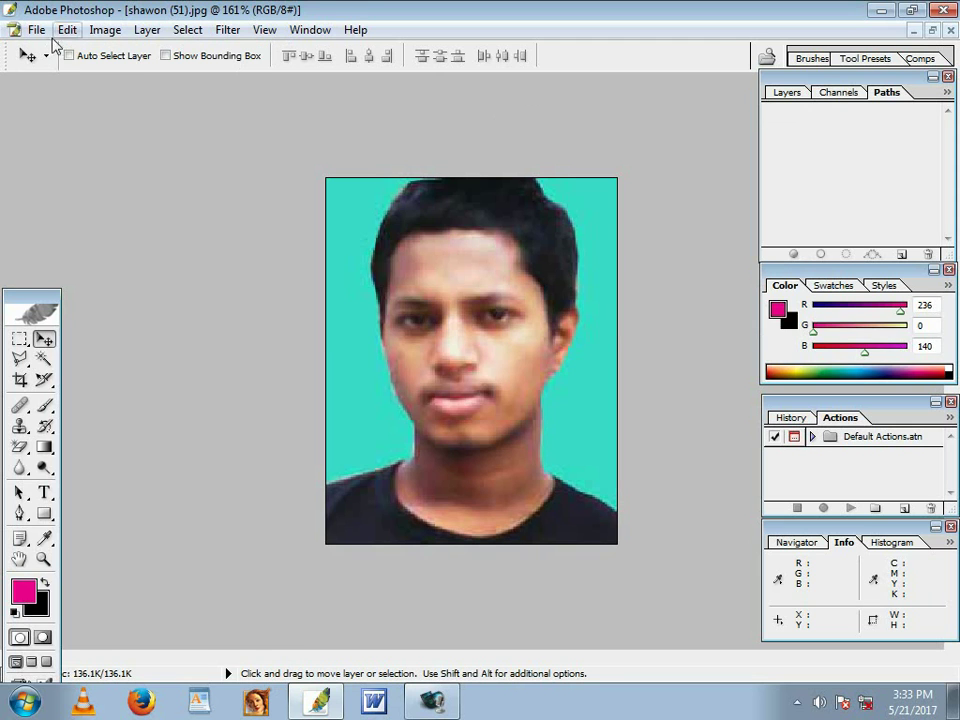
{"action": "left_click", "coordinate": [36, 29]}
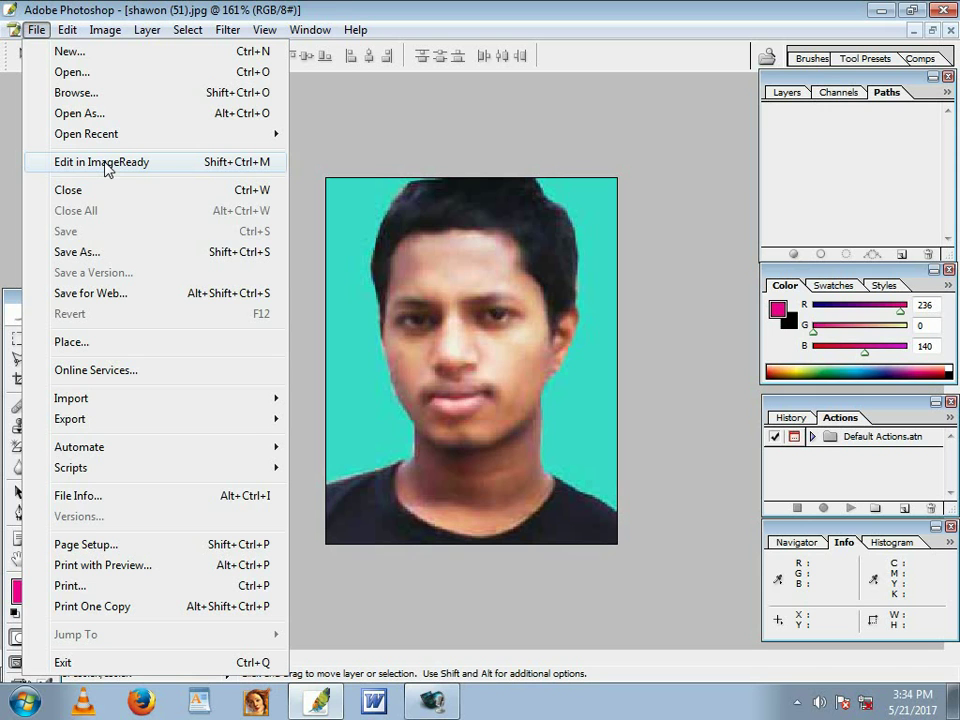
- Open the portrait in ImageReady, dismiss the Slice settings, and quit ImageReady
{"action": "left_click", "coordinate": [105, 165]}
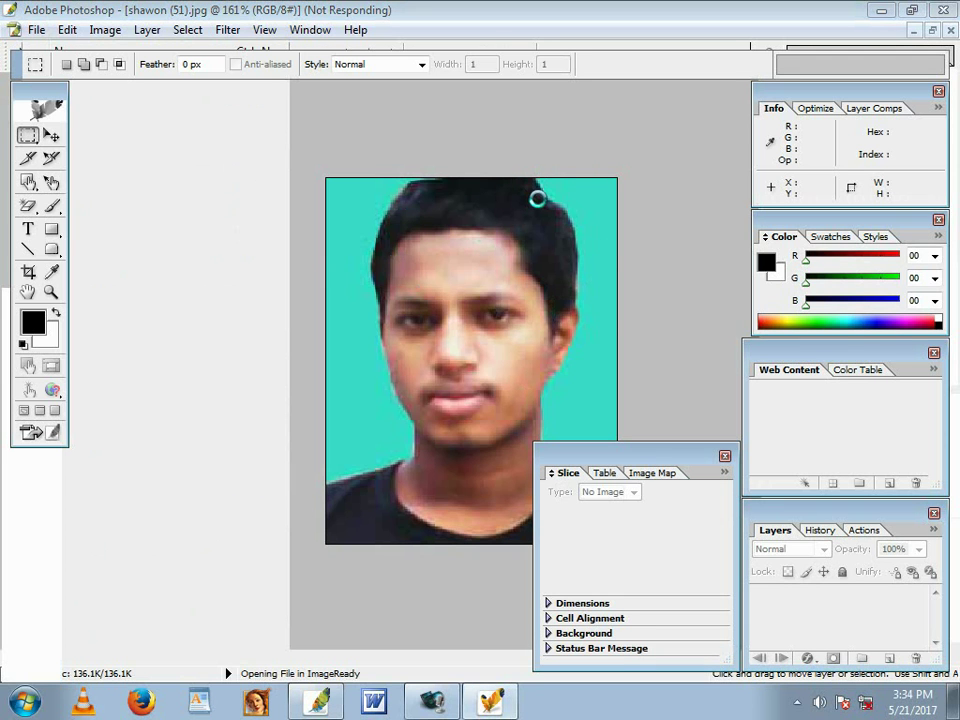
{"action": "left_click", "coordinate": [725, 456]}
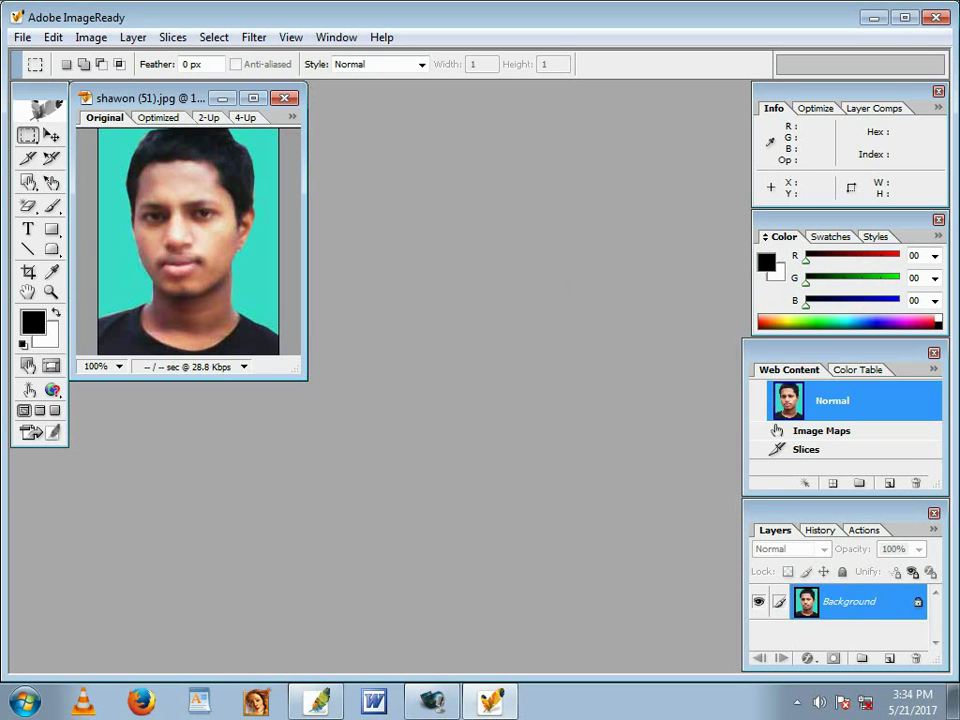
{"action": "left_click", "coordinate": [935, 18]}
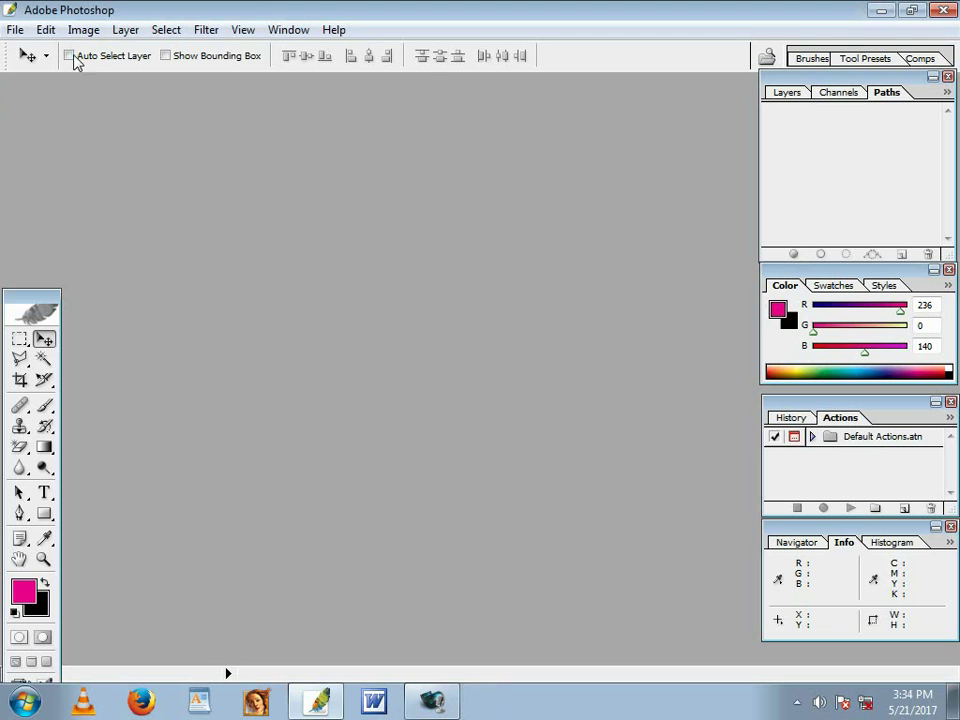
- Open portrait shawon (51), maximize its window and zoom in
{"action": "left_click", "coordinate": [12, 31]}
{"action": "left_click", "coordinate": [58, 74]}
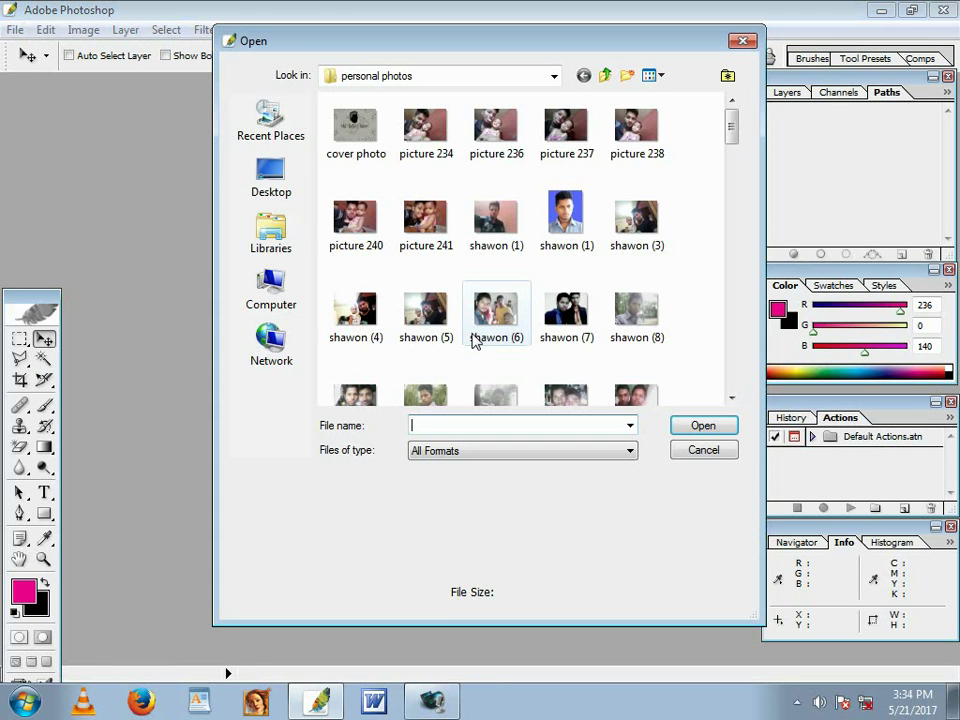
{"action": "left_click_drag", "start_coordinate": [733, 130], "coordinate": [735, 225]}
{"action": "left_click", "coordinate": [566, 215]}
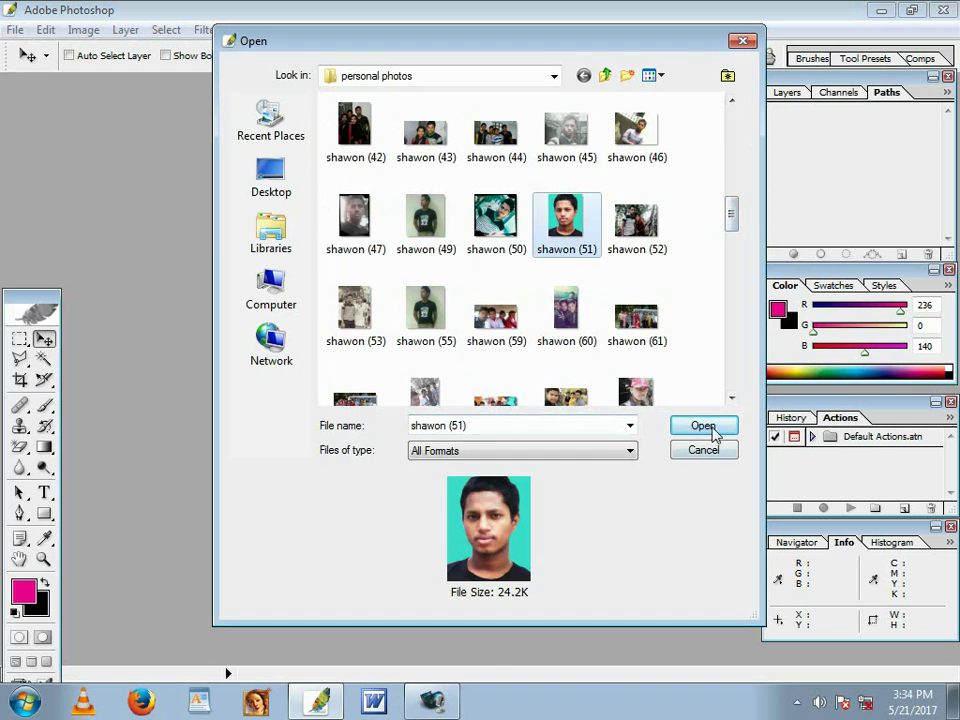
{"action": "left_click", "coordinate": [703, 426]}
{"action": "left_click", "coordinate": [213, 91]}
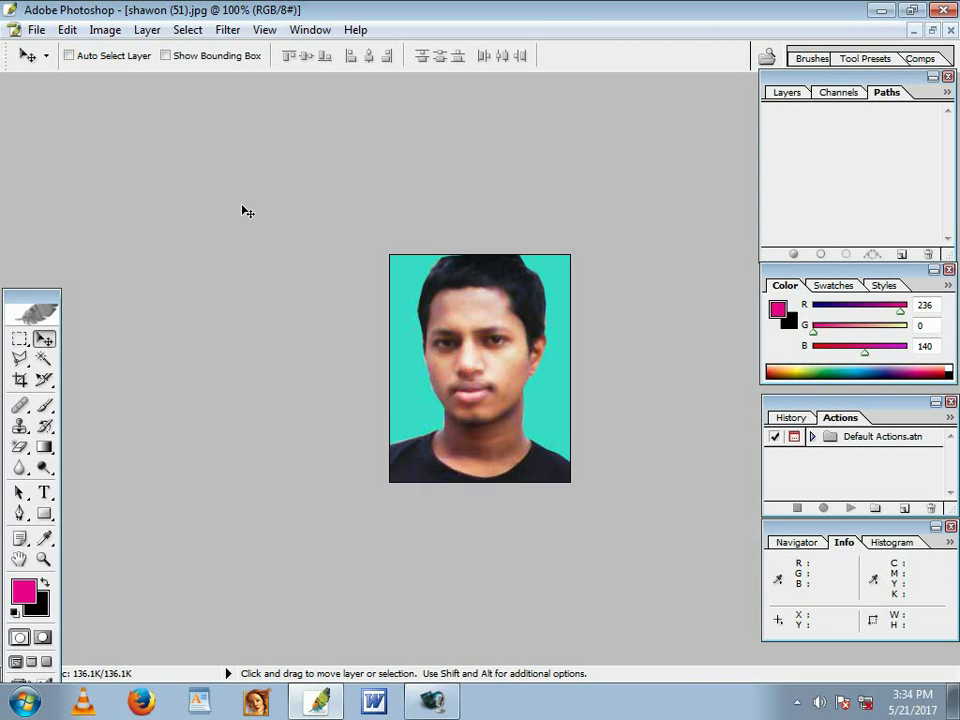
{"action": "key", "text": "ctrl+plus"}
{"action": "left_click", "coordinate": [36, 30]}
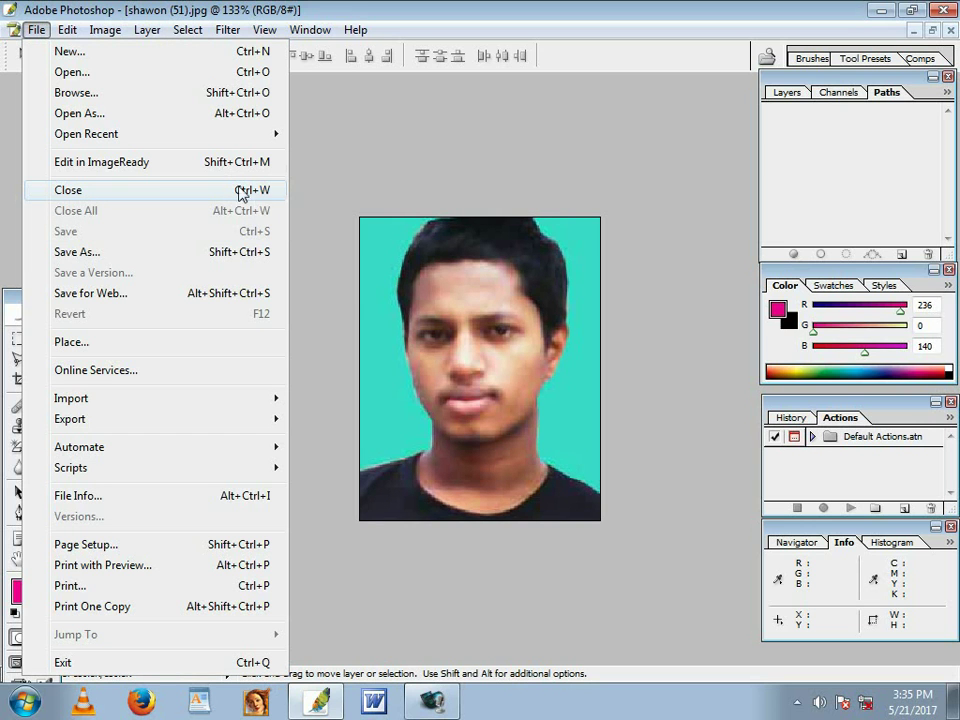
- Close the portrait document with Ctrl+W
{"action": "left_click", "coordinate": [364, 180]}
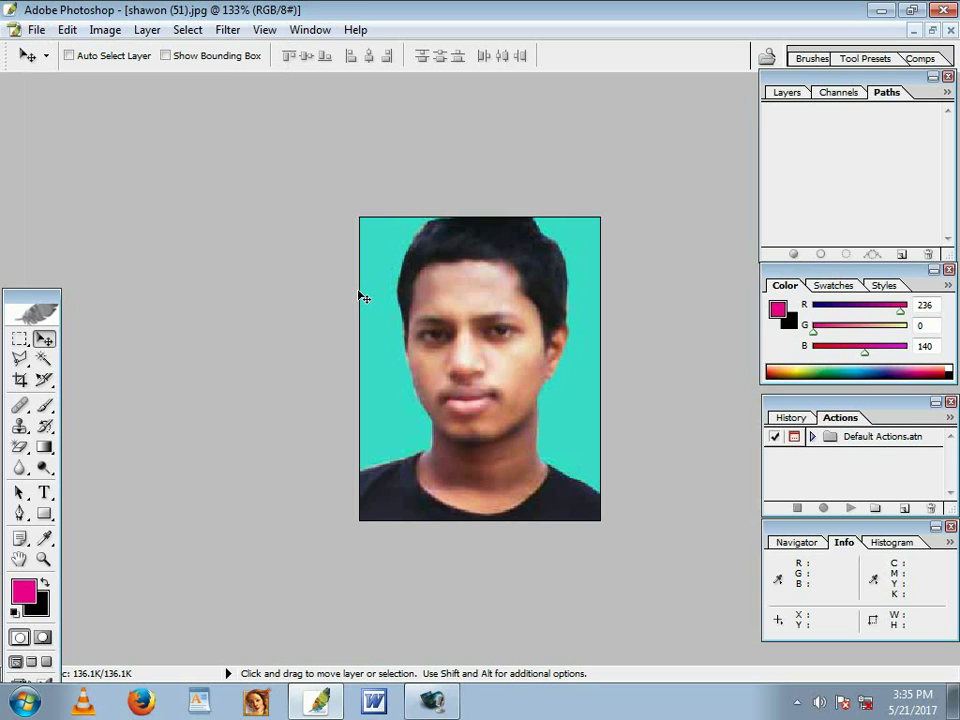
{"action": "key", "text": "ctrl+w"}
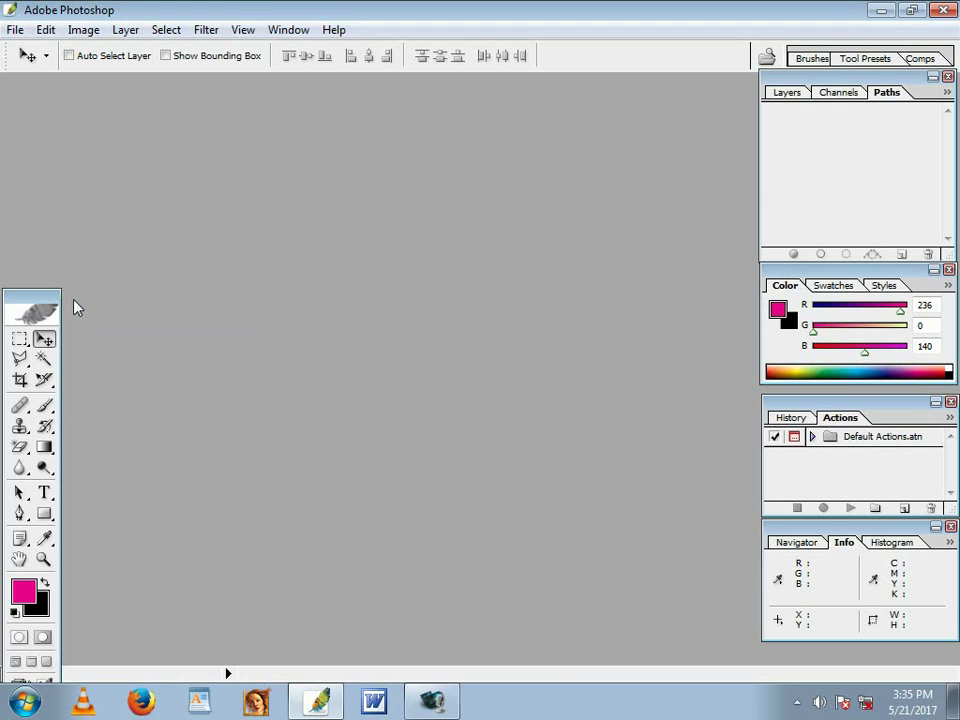
- Open portrait shawon (1), maximize and zoom in, then restore its window size
{"action": "left_click", "coordinate": [15, 30]}
{"action": "left_click", "coordinate": [50, 54]}
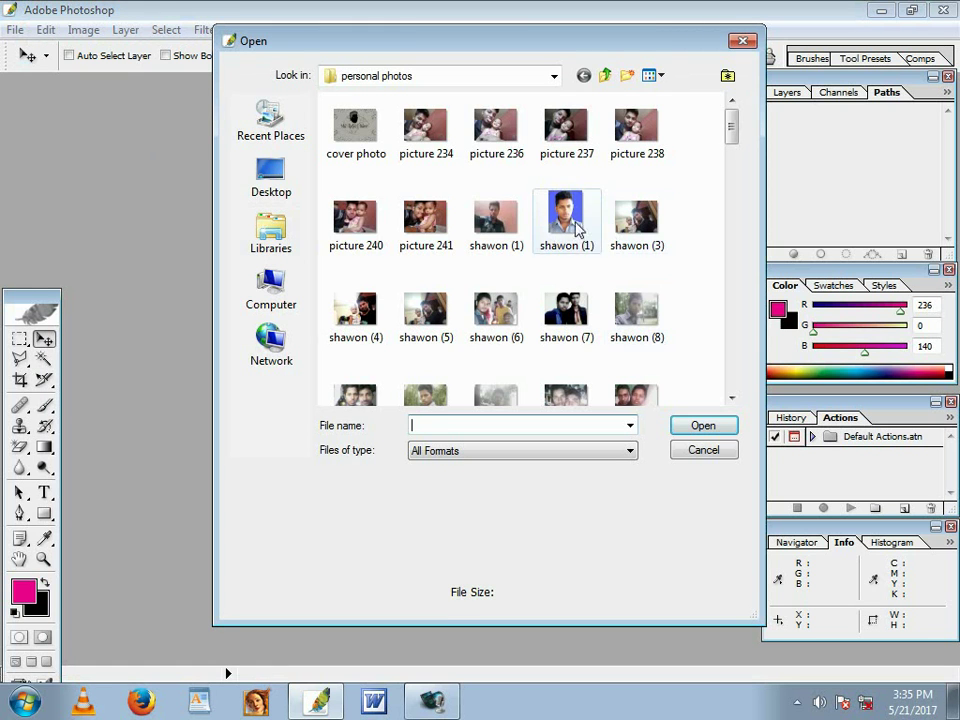
{"action": "left_click", "coordinate": [566, 220]}
{"action": "left_click", "coordinate": [703, 427]}
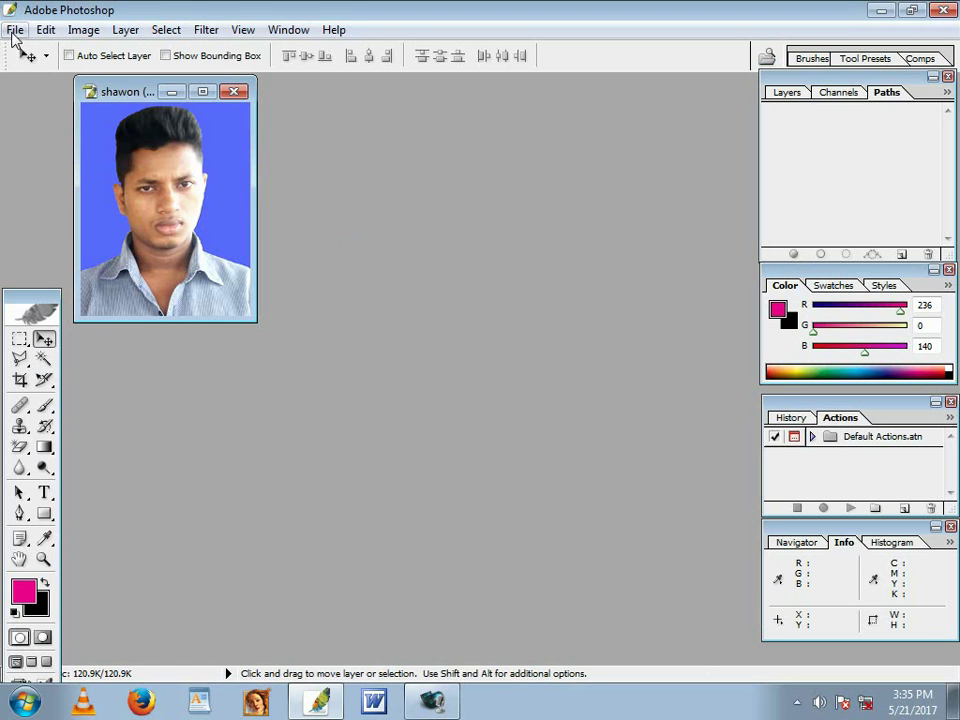
{"action": "left_click", "coordinate": [202, 91]}
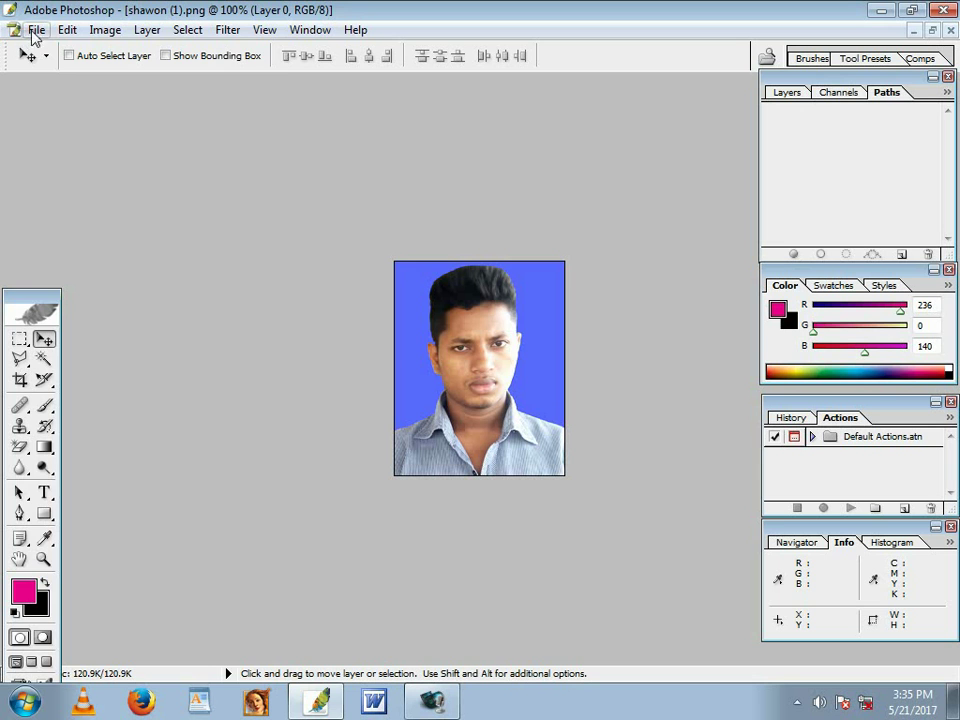
{"action": "left_click", "coordinate": [36, 30]}
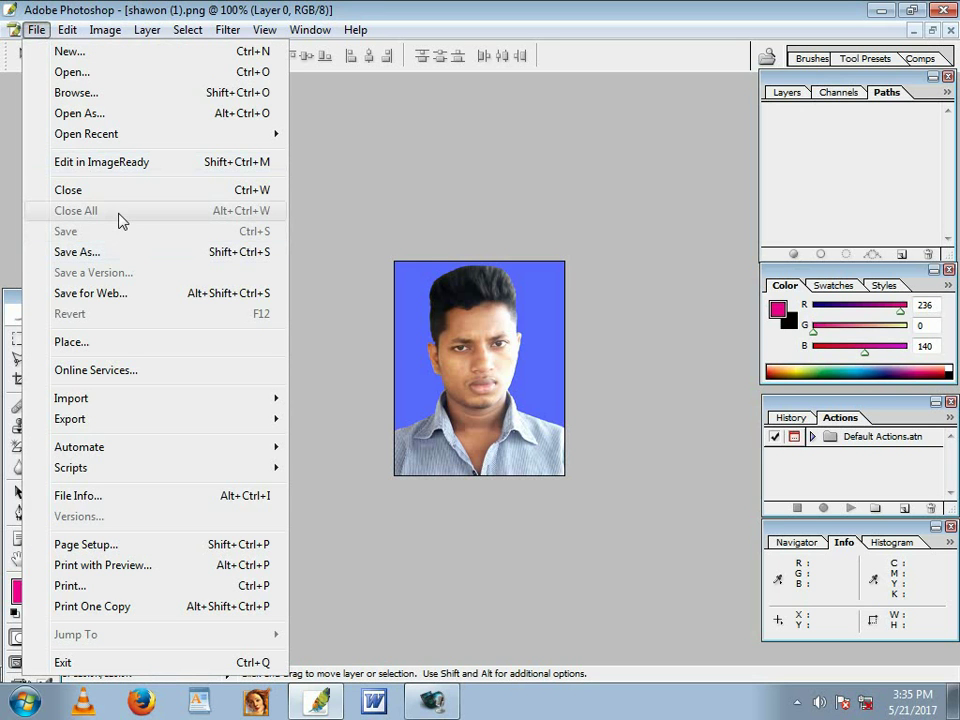
{"action": "left_click", "coordinate": [664, 324]}
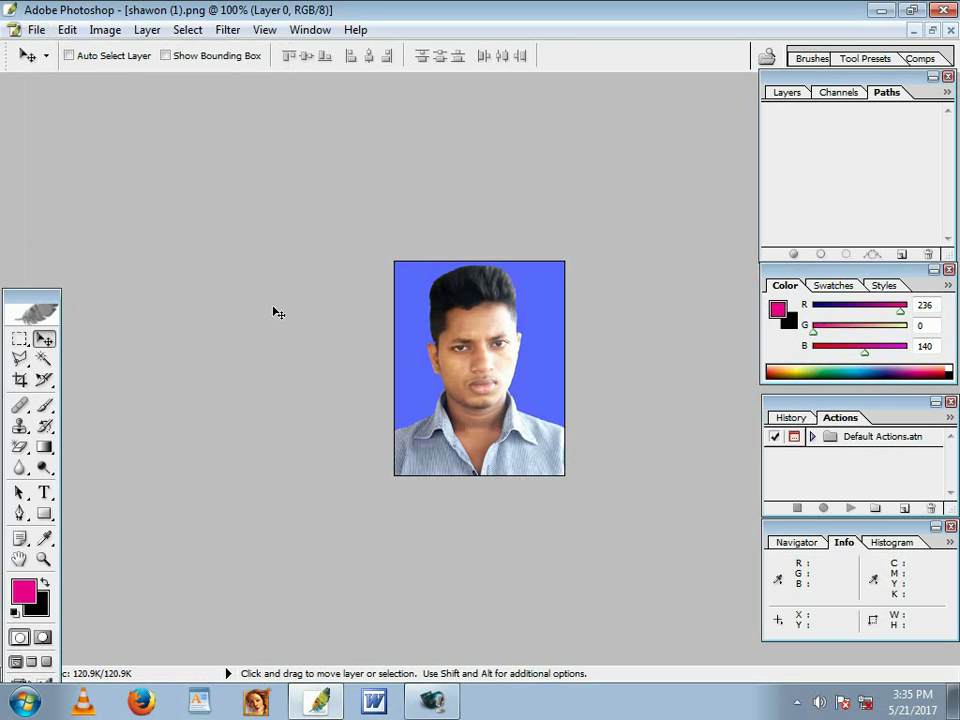
{"action": "key", "text": "ctrl+plus"}
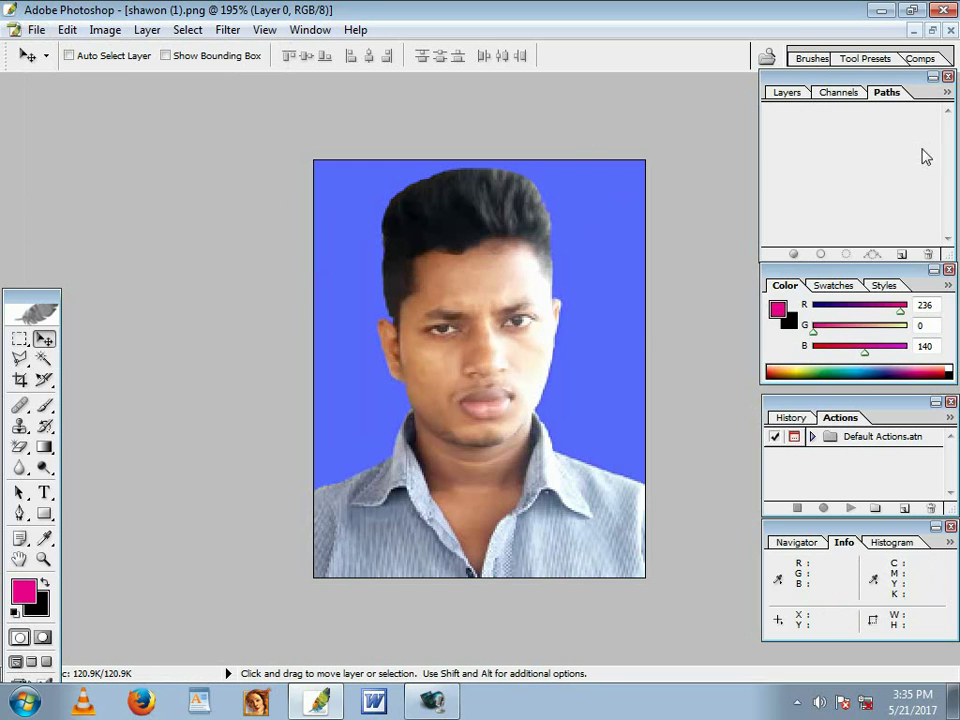
{"action": "left_click", "coordinate": [931, 30]}
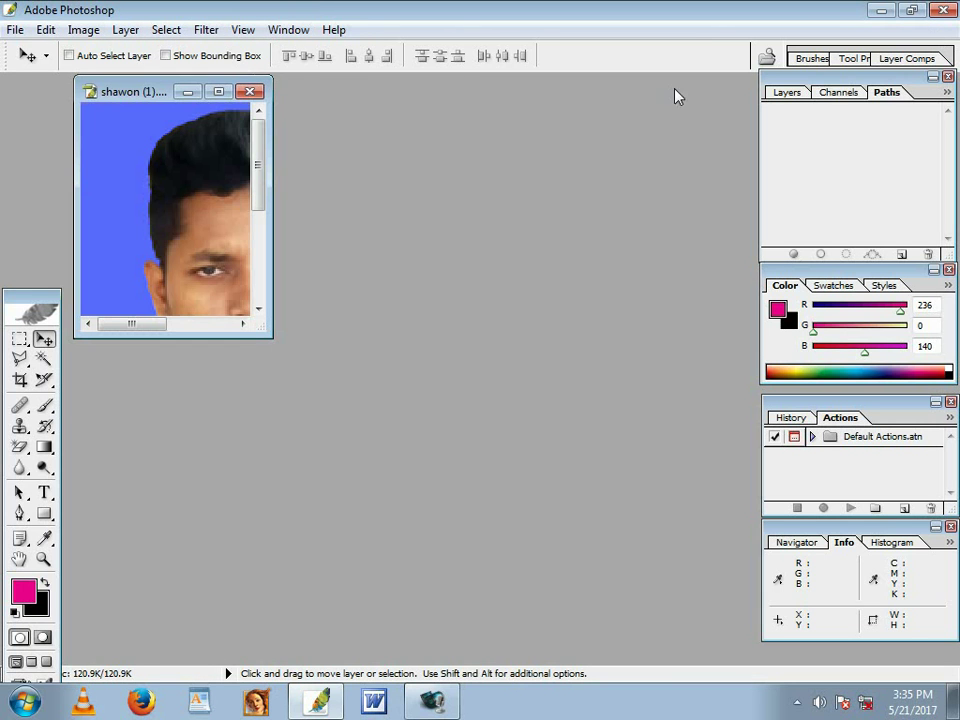
- Open the photos shawon (1) and shawon (51)
{"action": "left_click", "coordinate": [15, 30]}
{"action": "left_click", "coordinate": [53, 80]}
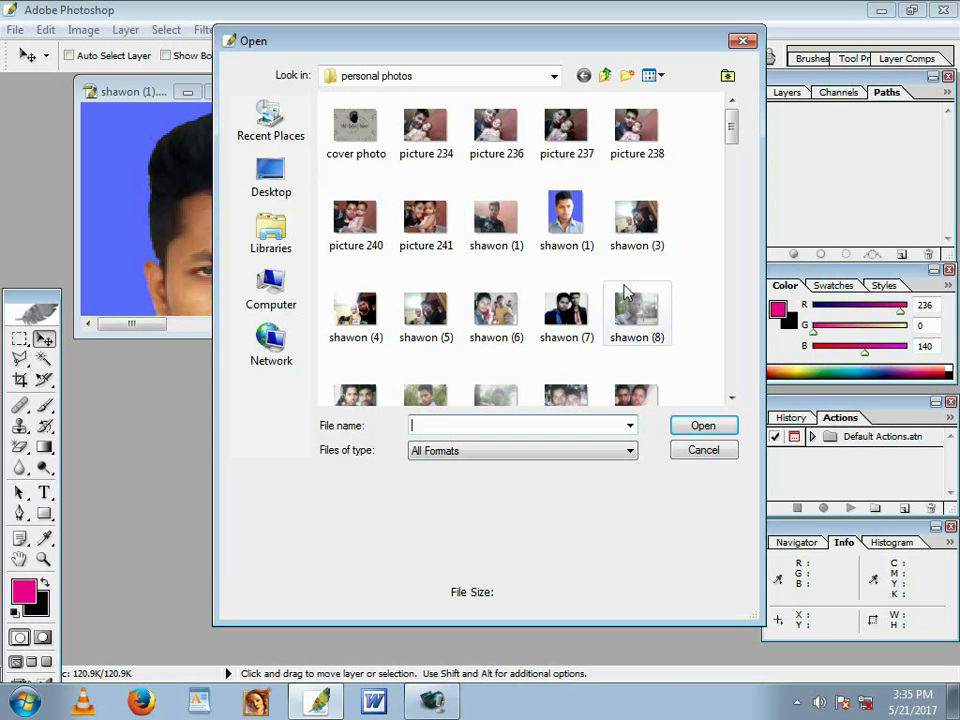
{"action": "left_click", "coordinate": [512, 228]}
{"action": "left_click", "coordinate": [699, 423]}
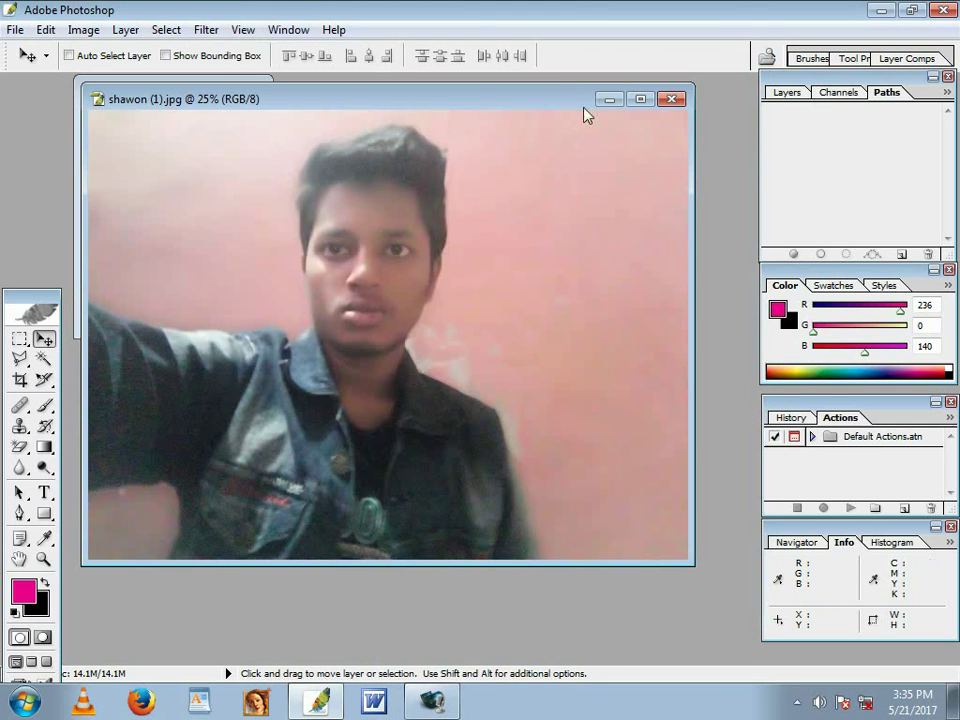
{"action": "left_click", "coordinate": [15, 30]}
{"action": "left_click", "coordinate": [60, 72]}
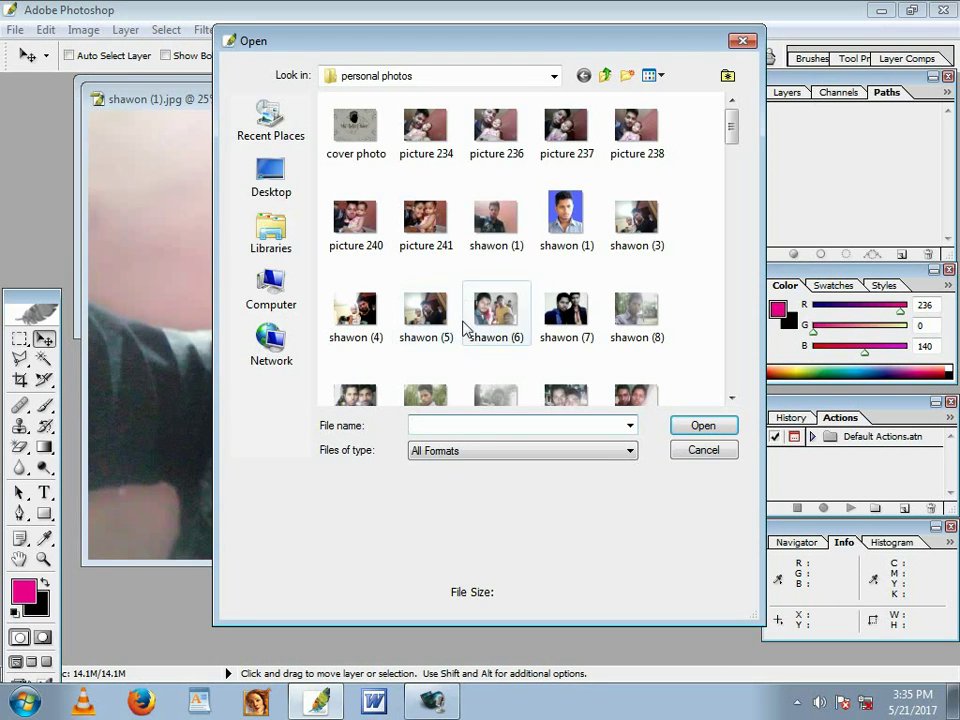
{"action": "left_click_drag", "start_coordinate": [730, 128], "coordinate": [735, 203]}
{"action": "left_click", "coordinate": [565, 395]}
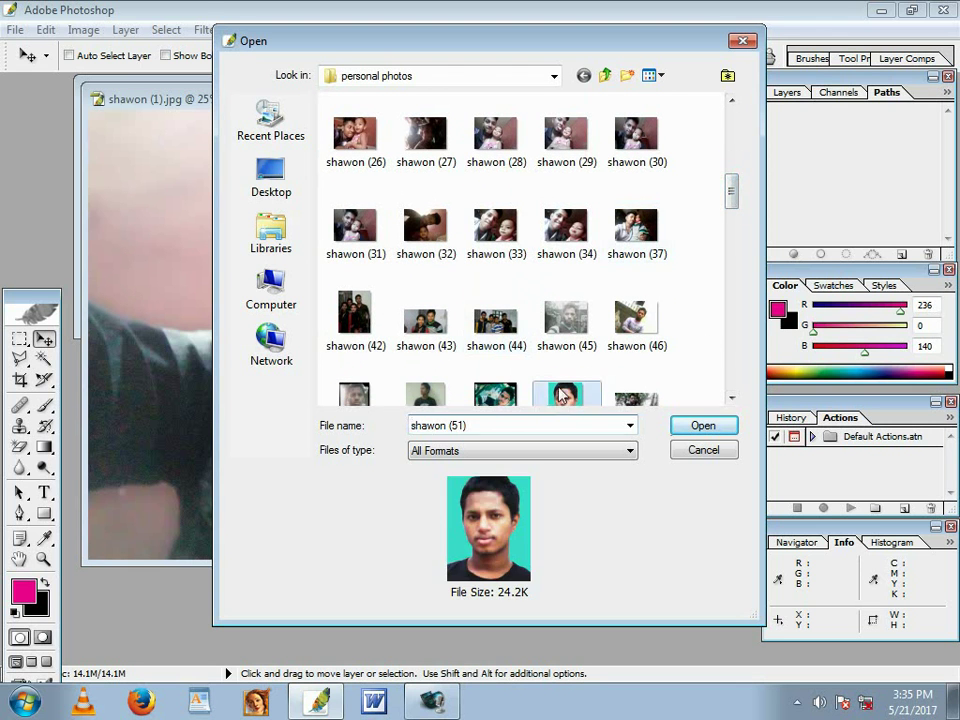
{"action": "left_click", "coordinate": [702, 425]}
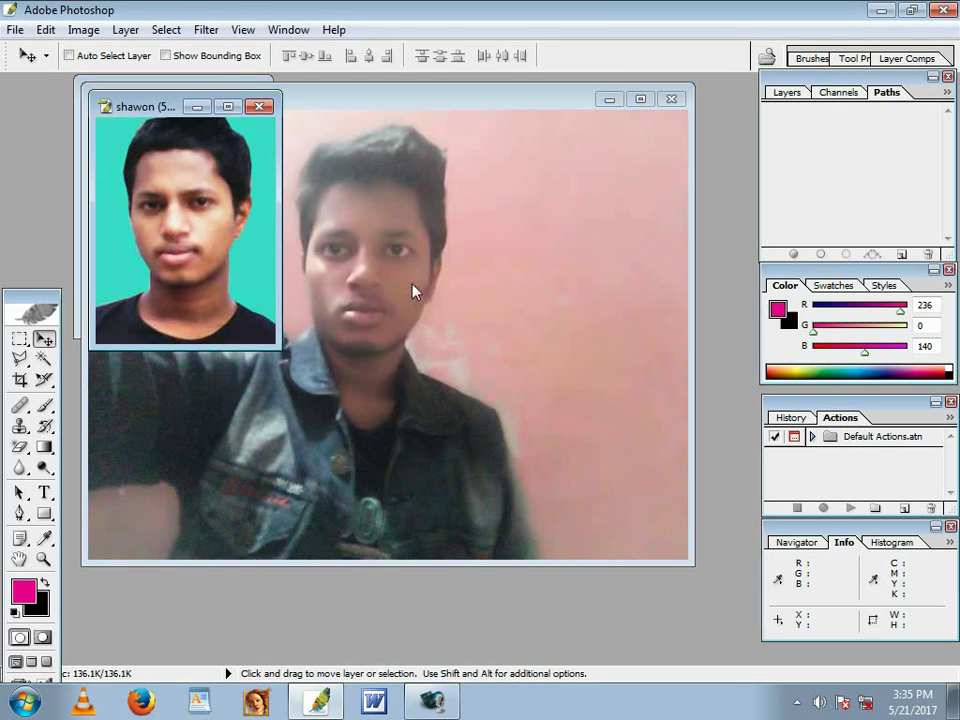
- Open the group photo shawon (6)
{"action": "left_click", "coordinate": [15, 29]}
{"action": "left_click", "coordinate": [82, 72]}
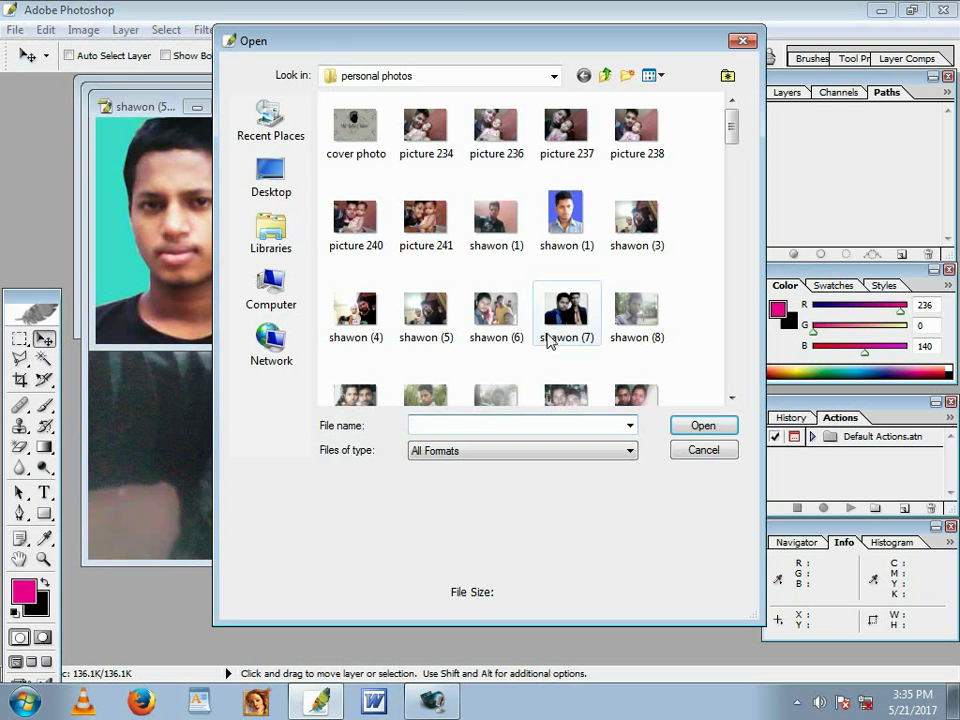
{"action": "left_click", "coordinate": [497, 322]}
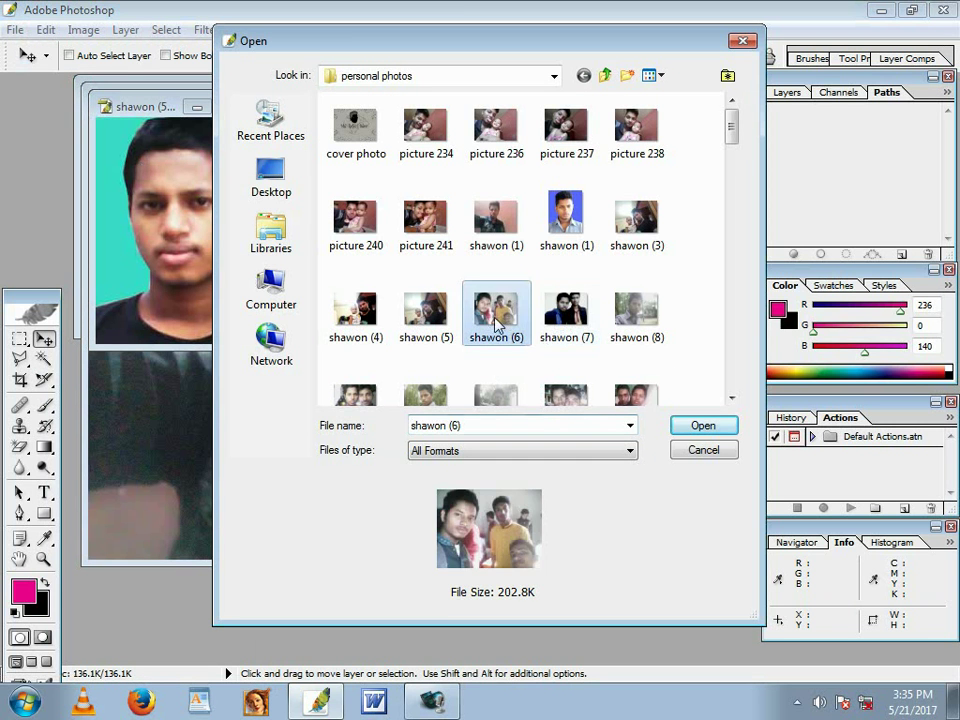
{"action": "left_click", "coordinate": [700, 425]}
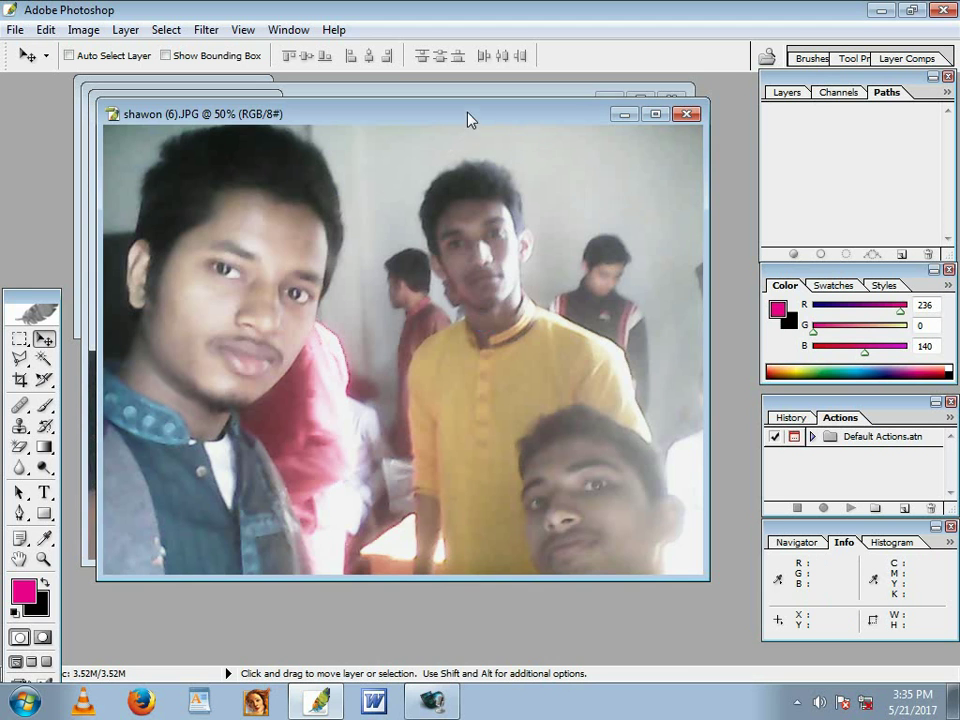
- Rearrange the four photo windows by dragging their title bars
{"action": "left_click_drag", "start_coordinate": [467, 114], "coordinate": [454, 211]}
{"action": "left_click_drag", "start_coordinate": [157, 106], "coordinate": [148, 176]}
{"action": "left_click_drag", "start_coordinate": [328, 106], "coordinate": [358, 196]}
{"action": "left_click_drag", "start_coordinate": [166, 97], "coordinate": [238, 116]}
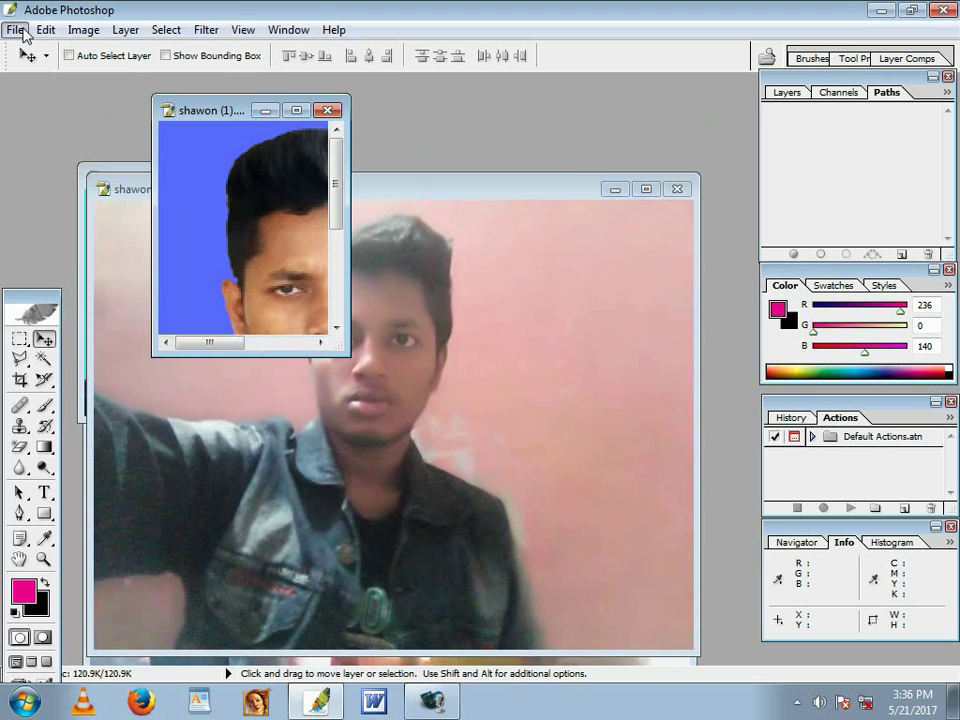
- Close all photos, then reopen only shawon (1) with its window maximized
{"action": "left_click", "coordinate": [16, 29]}
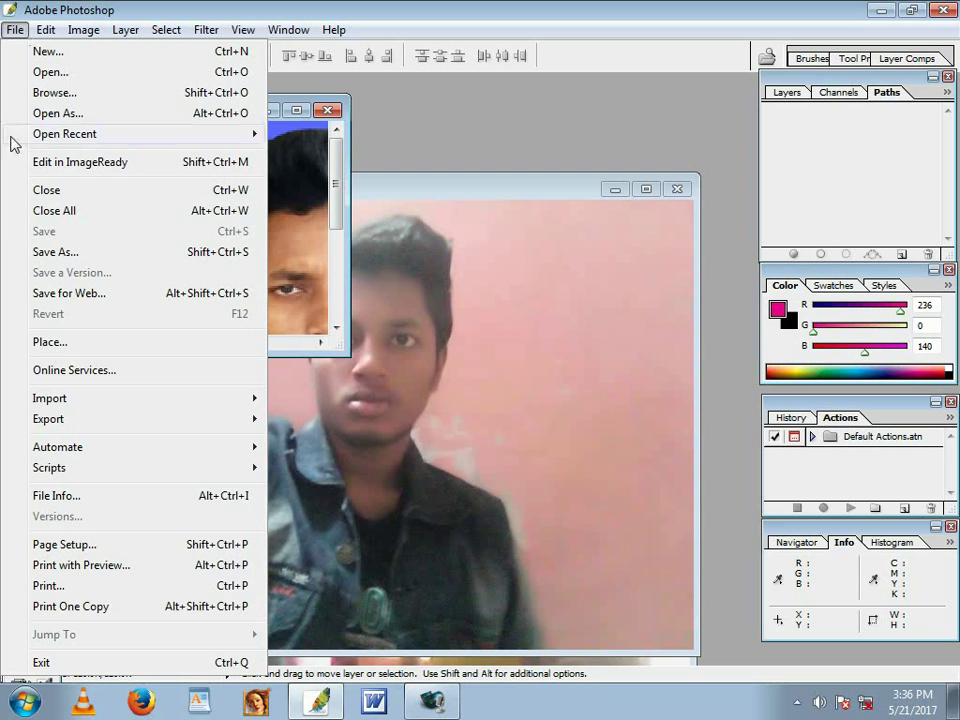
{"action": "left_click", "coordinate": [57, 212]}
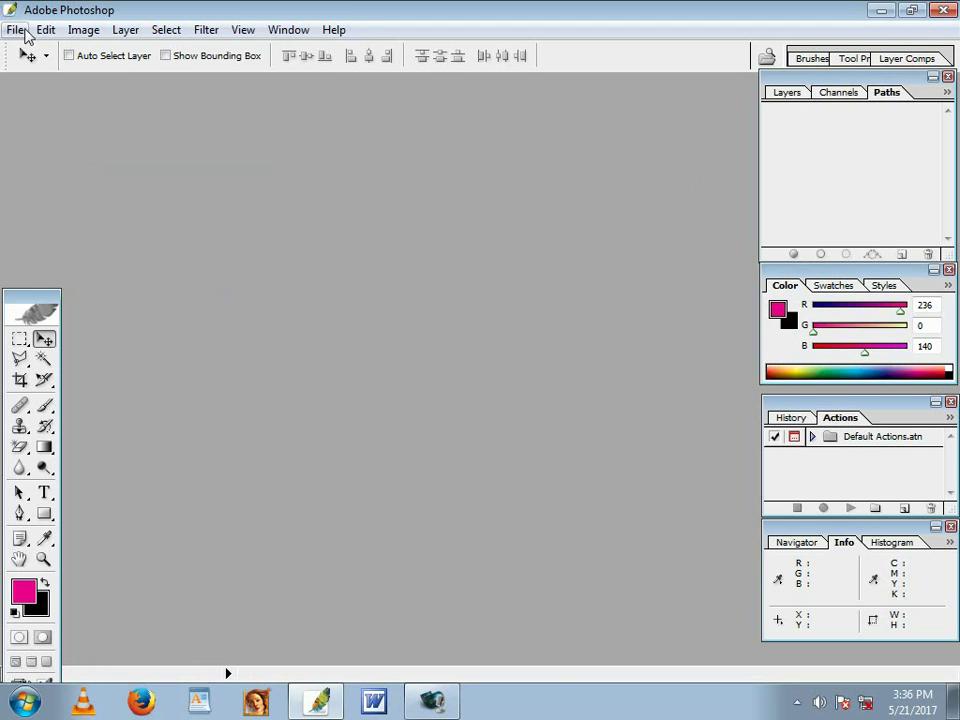
{"action": "left_click", "coordinate": [14, 30]}
{"action": "left_click", "coordinate": [30, 71]}
{"action": "left_click", "coordinate": [563, 237]}
{"action": "left_click", "coordinate": [703, 426]}
{"action": "left_click", "coordinate": [202, 91]}
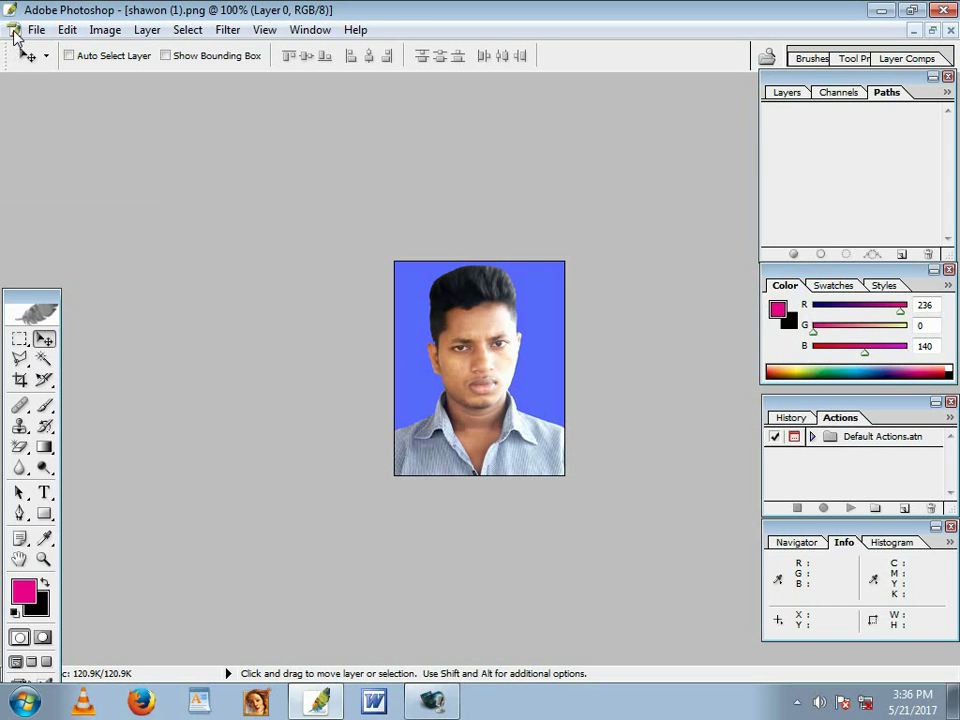
{"action": "left_click", "coordinate": [35, 30]}
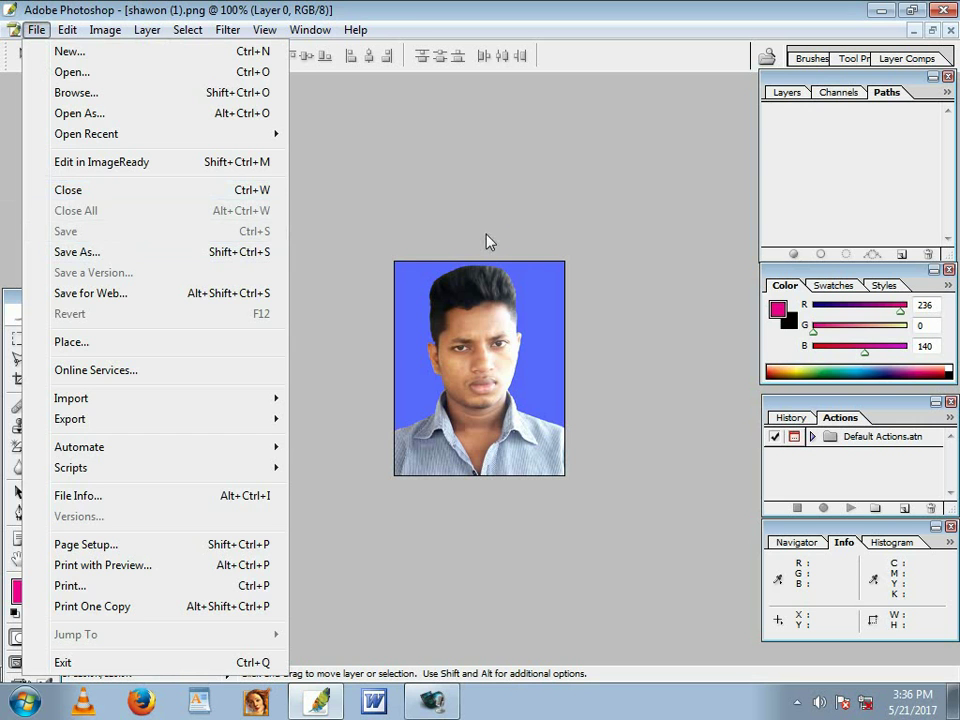
{"action": "left_click", "coordinate": [605, 305]}
{"action": "key", "text": "ctrl+plus"}
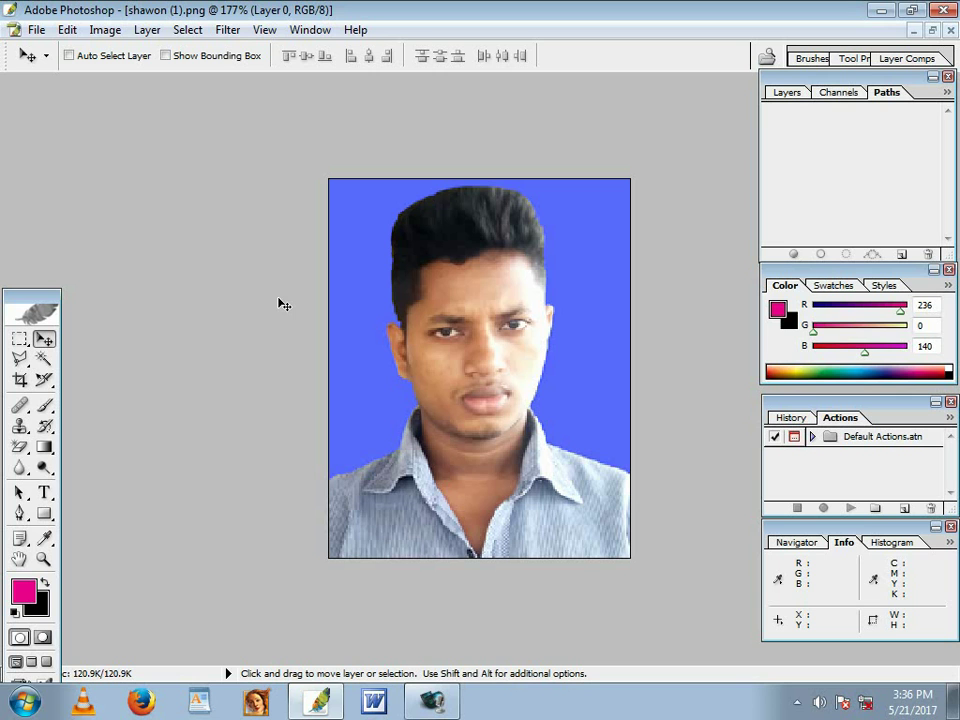
{"action": "left_click", "coordinate": [36, 30]}
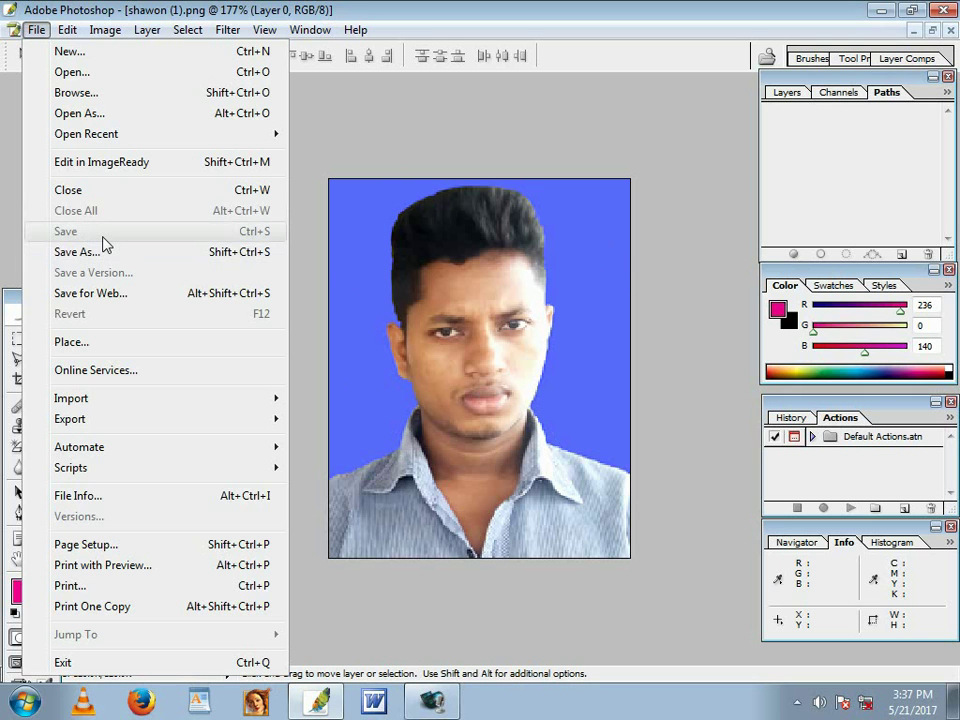
{"action": "left_click", "coordinate": [589, 146]}
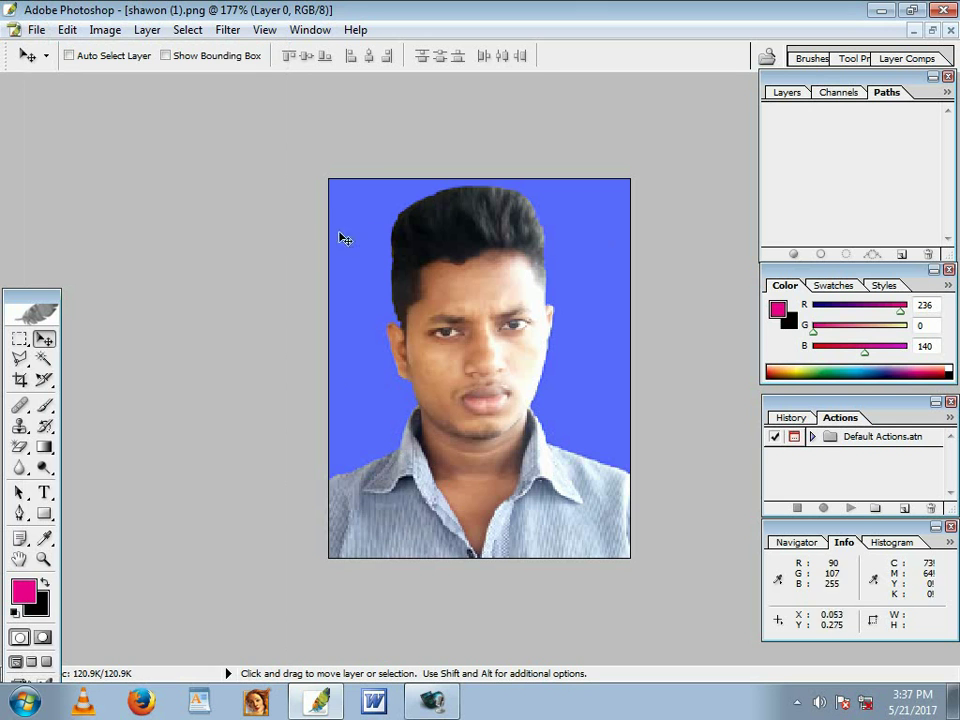
{"action": "key", "text": "ctrl+plus"}
{"action": "key", "text": "ctrl+minus"}
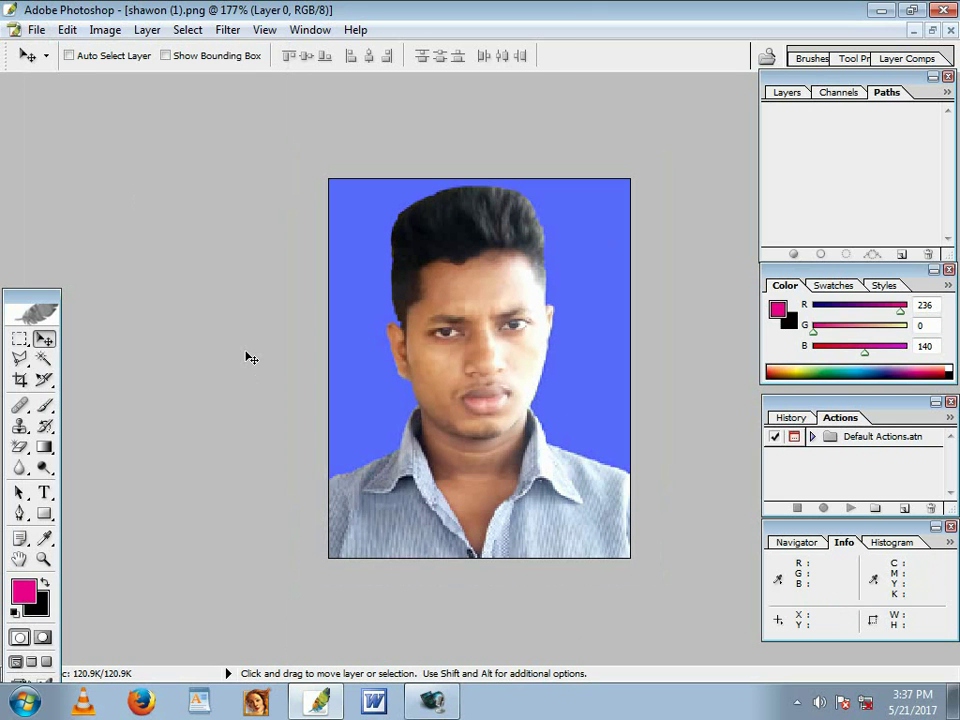
{"action": "key", "text": "ctrl+plus"}
{"action": "key", "text": "ctrl+minus"}
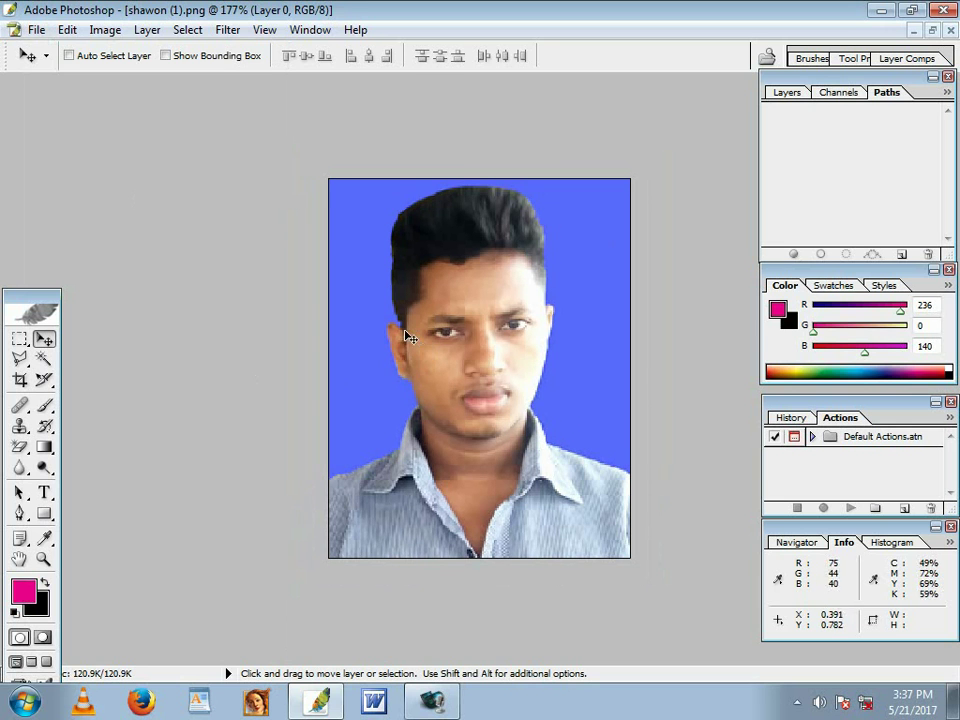
{"action": "left_click", "coordinate": [40, 32]}
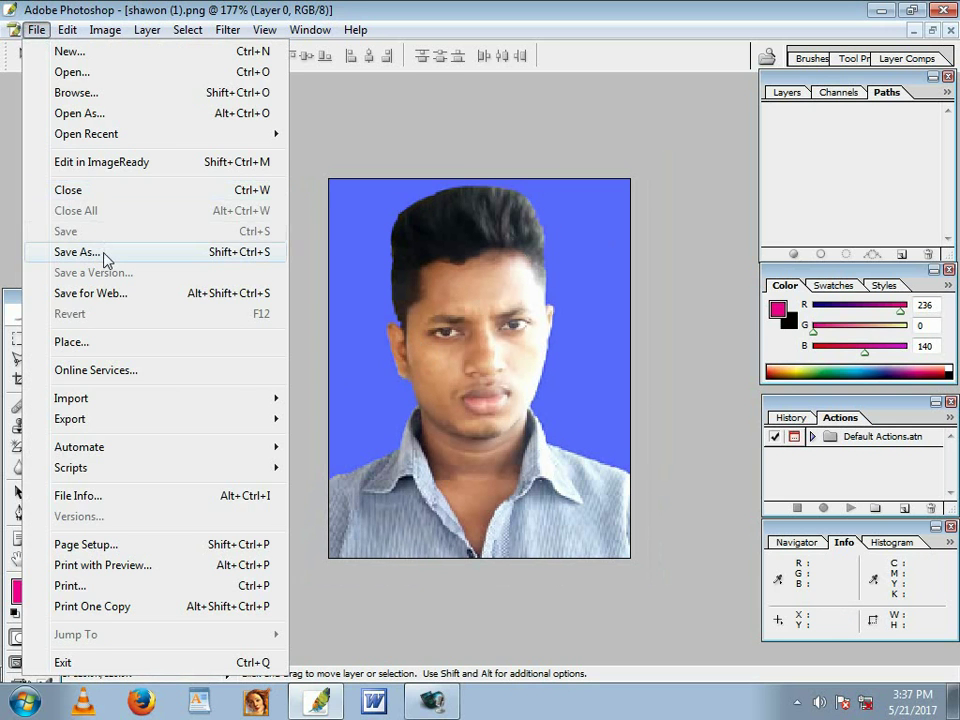
{"action": "left_click", "coordinate": [513, 193]}
{"action": "key", "text": "ctrl+plus"}
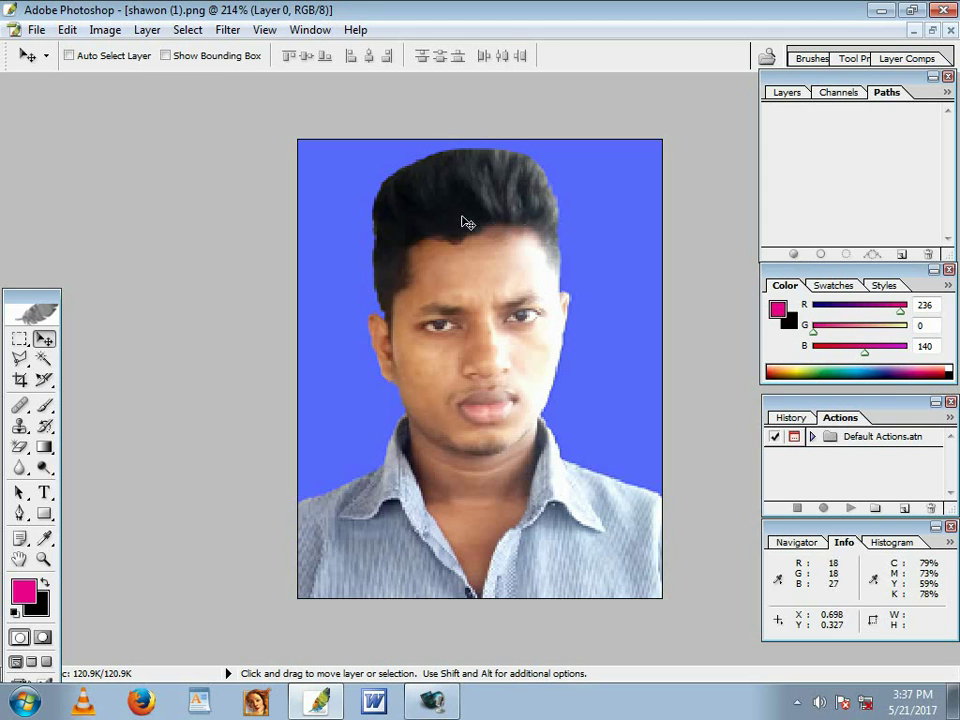
- Save the portrait as JPEG named 'kjfhsdjhcv', reaching the JPEG Options dialog
{"action": "left_click", "coordinate": [36, 29]}
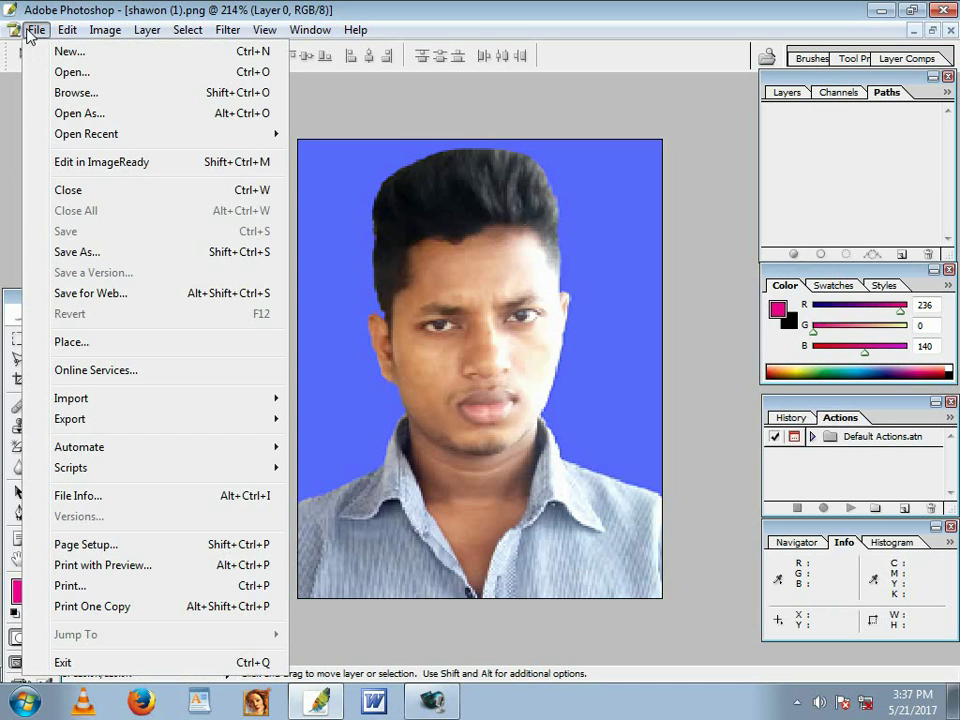
{"action": "left_click", "coordinate": [100, 252]}
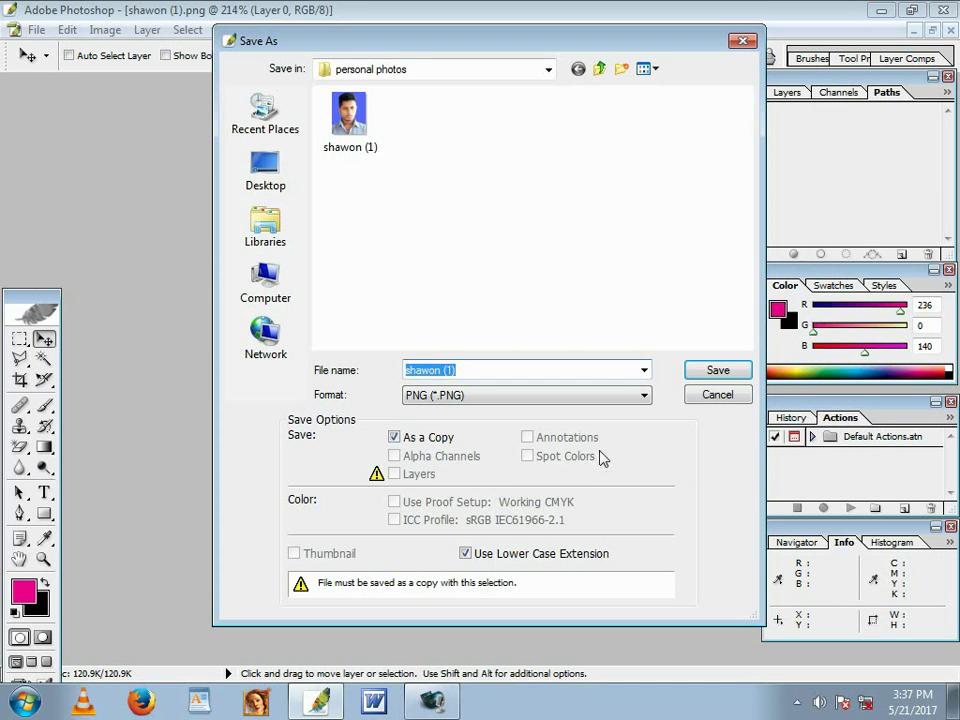
{"action": "left_click", "coordinate": [644, 395]}
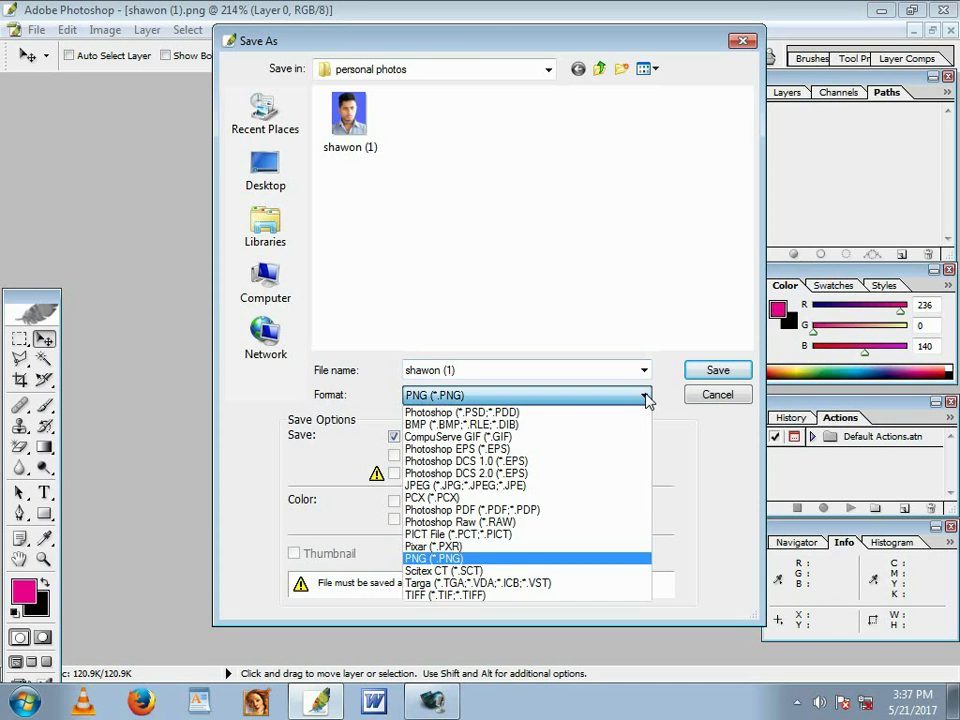
{"action": "left_click", "coordinate": [566, 486]}
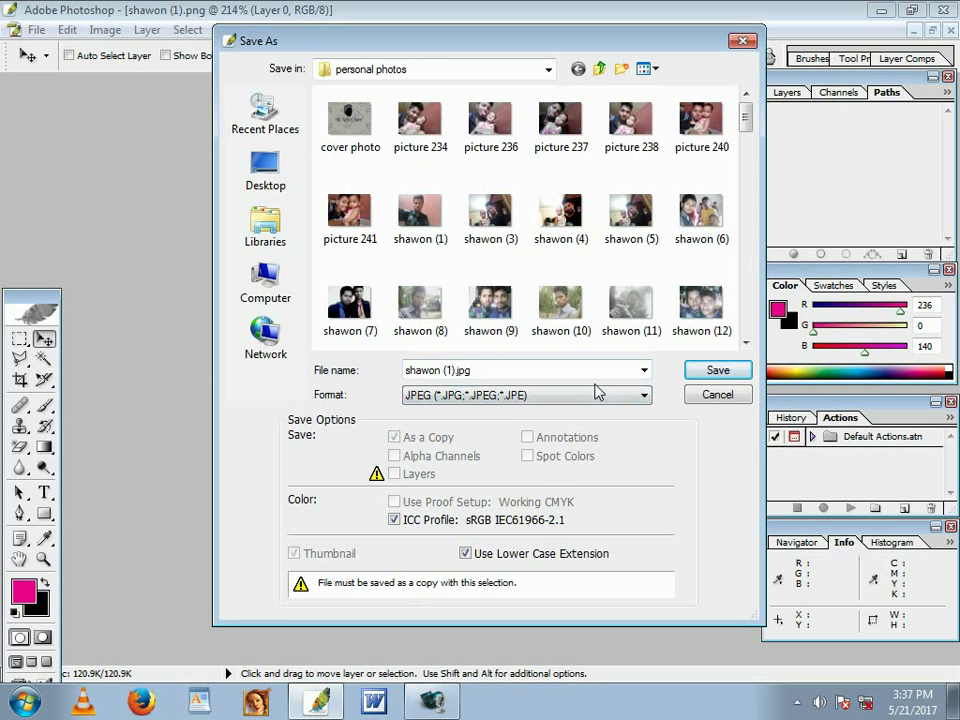
{"action": "left_click_drag", "start_coordinate": [516, 371], "coordinate": [364, 386]}
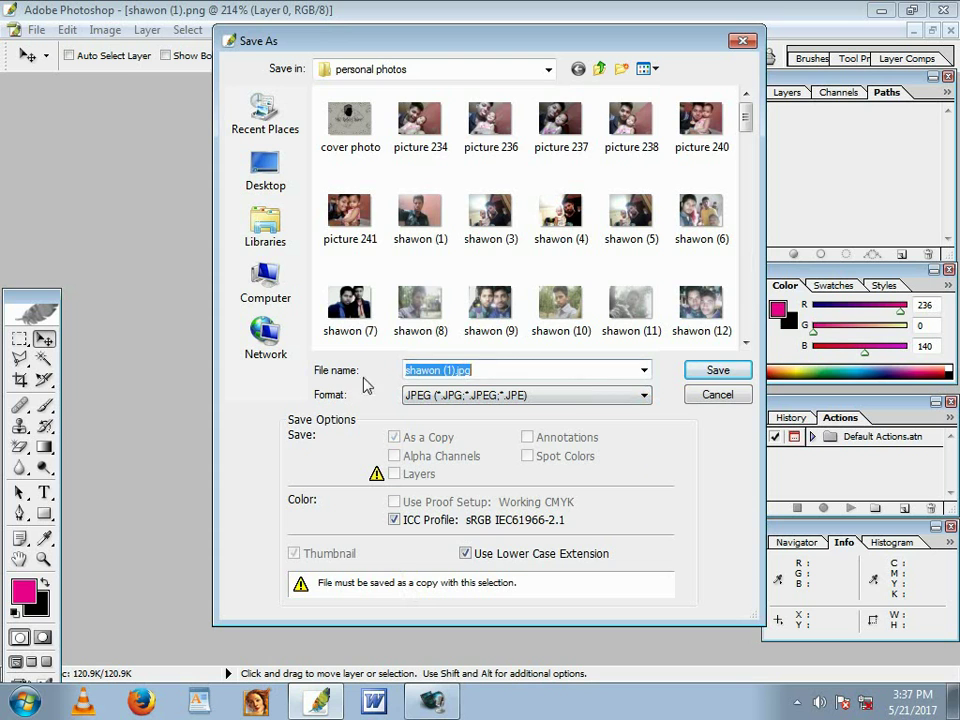
{"action": "key", "text": "BackSpace"}
{"action": "type", "text": "kjfhsdjhcv"}
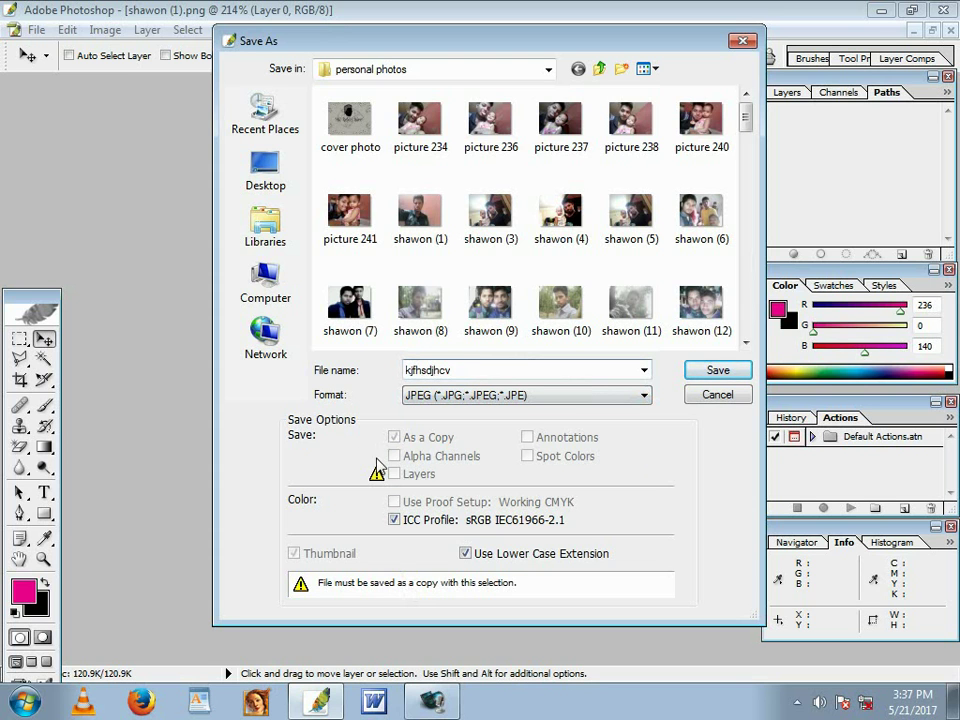
{"action": "left_click", "coordinate": [716, 376]}
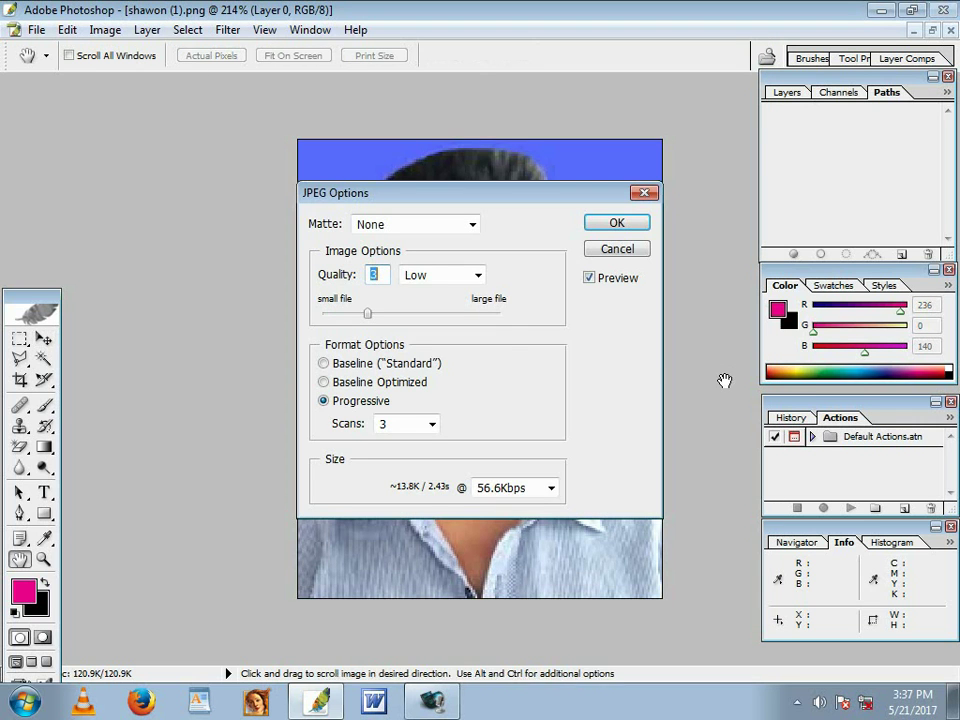
- Save the JPEG copy at Medium quality, level 5, with Matte left at None
{"action": "left_click_drag", "start_coordinate": [562, 199], "coordinate": [467, 163]}
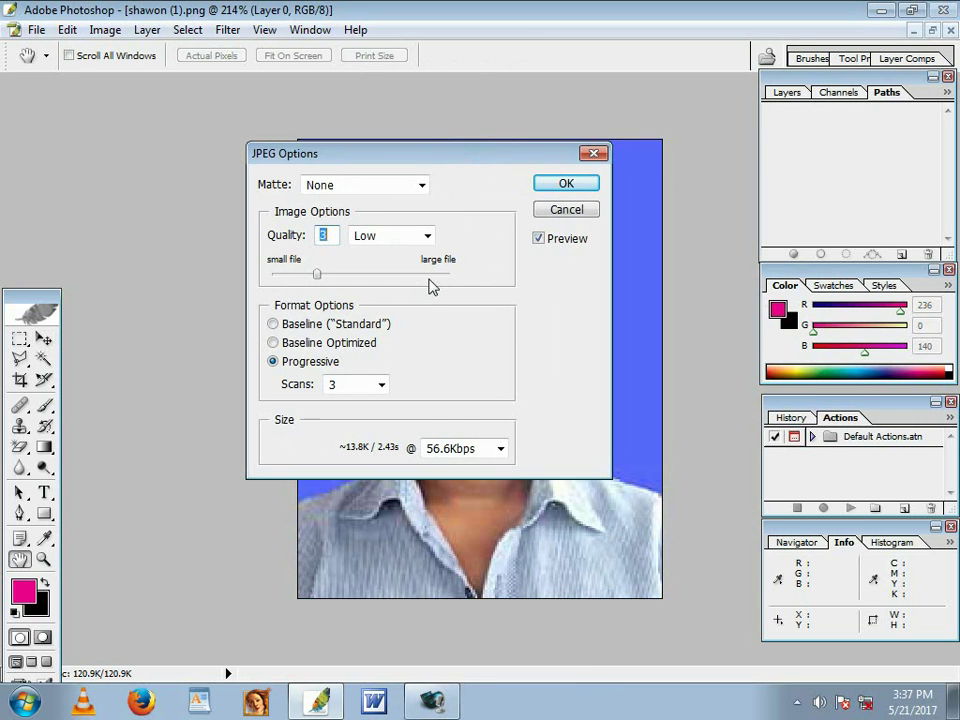
{"action": "left_click", "coordinate": [428, 235]}
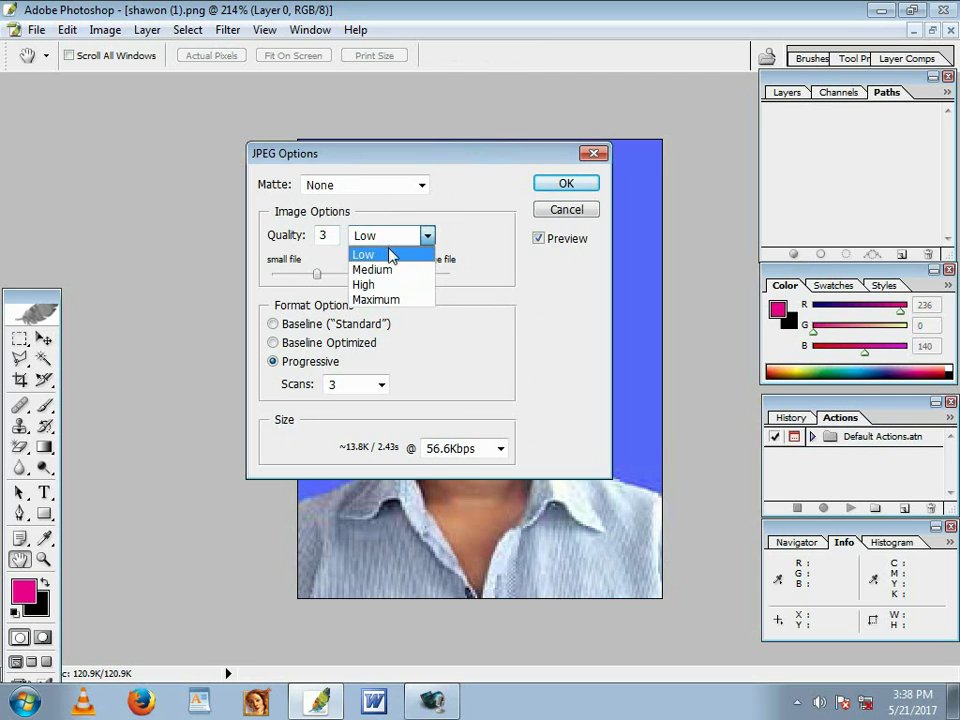
{"action": "left_click", "coordinate": [400, 271]}
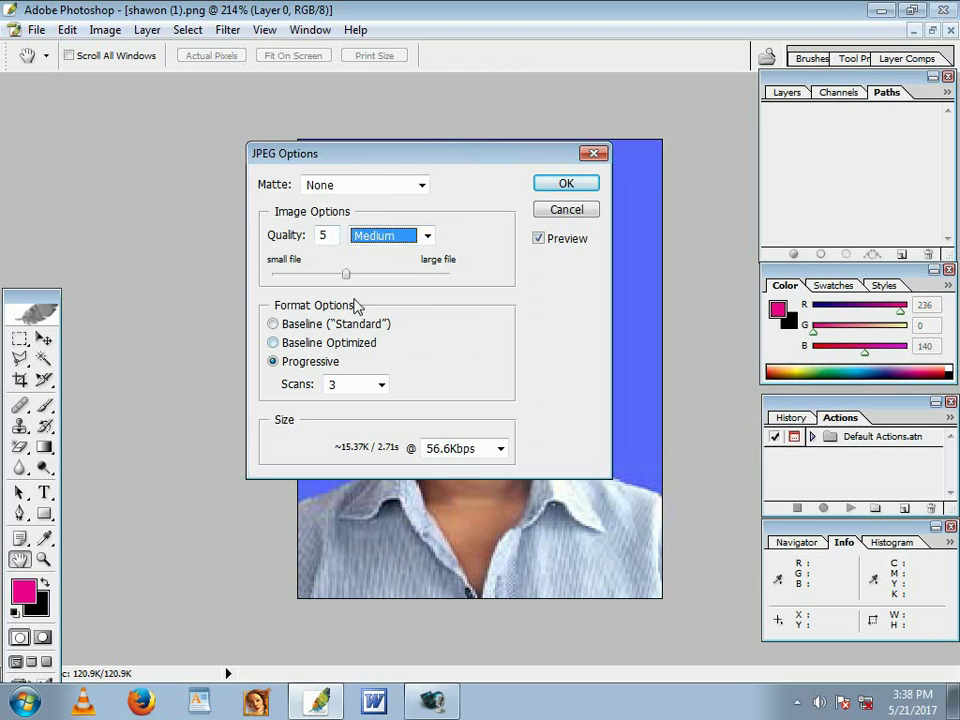
{"action": "left_click", "coordinate": [335, 233]}
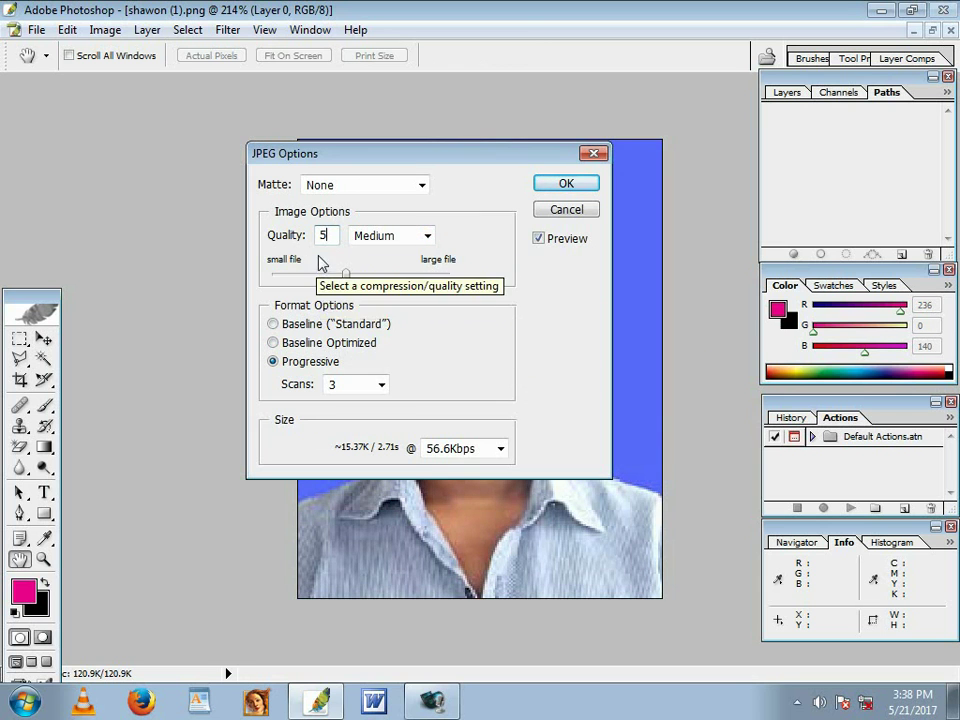
{"action": "left_click", "coordinate": [427, 238]}
{"action": "left_click", "coordinate": [427, 238]}
{"action": "left_click", "coordinate": [427, 238]}
{"action": "left_click", "coordinate": [427, 238]}
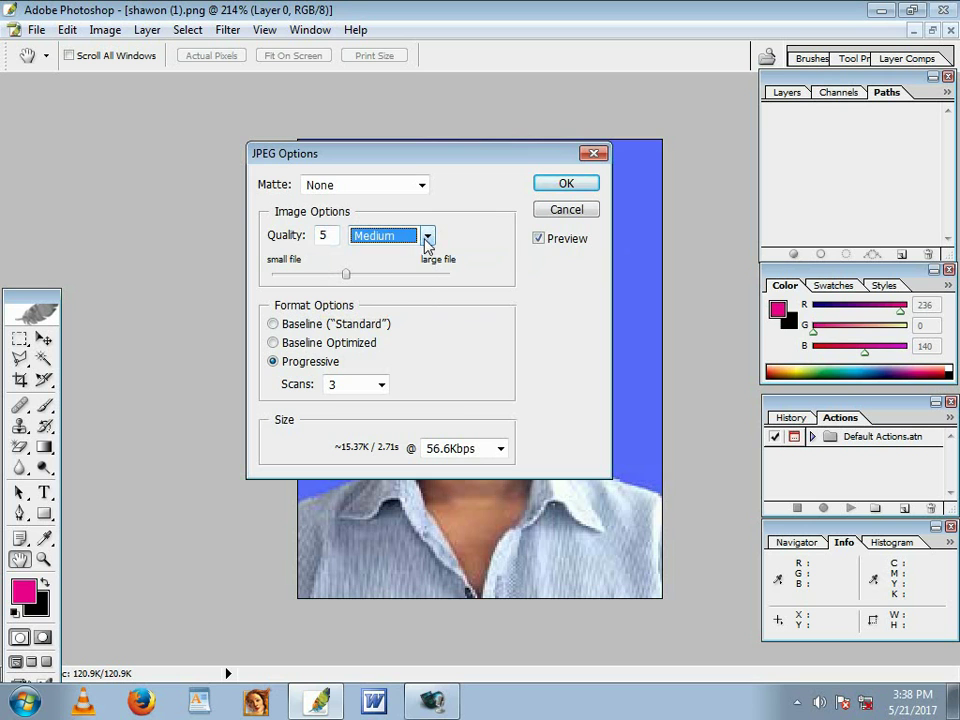
{"action": "left_click", "coordinate": [422, 186]}
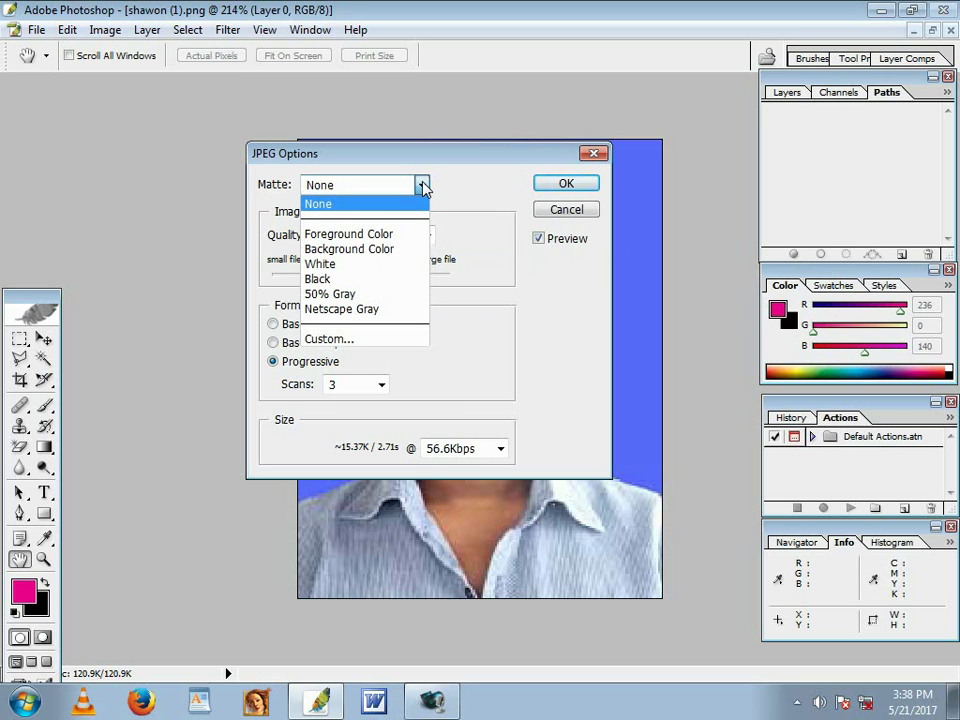
{"action": "left_click", "coordinate": [422, 187]}
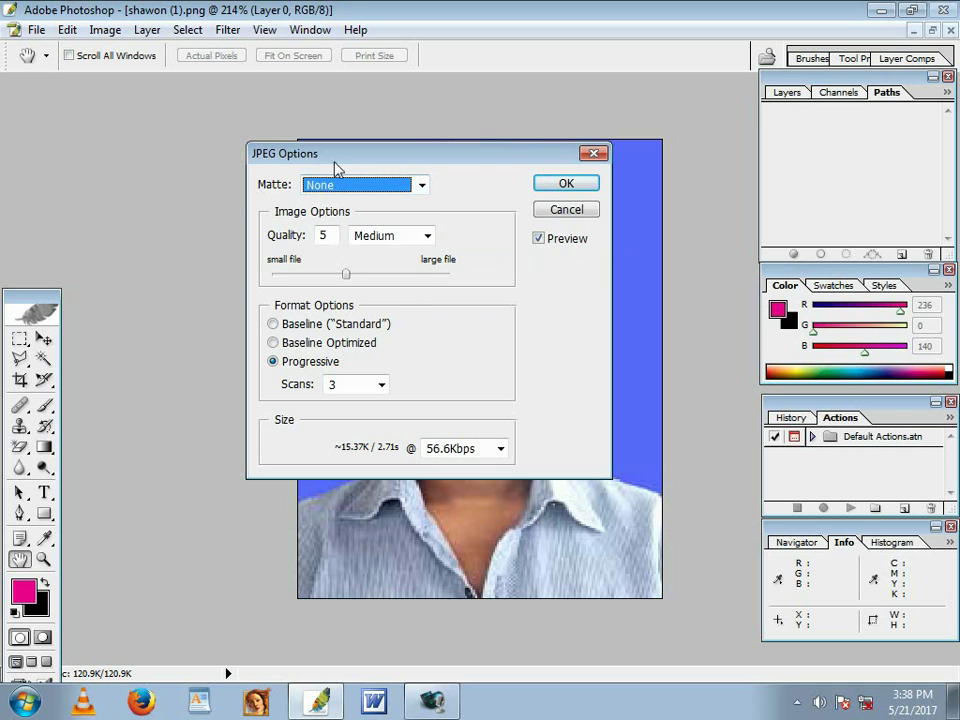
{"action": "mouse_move", "coordinate": [349, 281]}
{"action": "left_mouse_down"}
{"action": "mouse_move", "coordinate": [360, 281]}
{"action": "mouse_move", "coordinate": [347, 284]}
{"action": "left_mouse_up"}
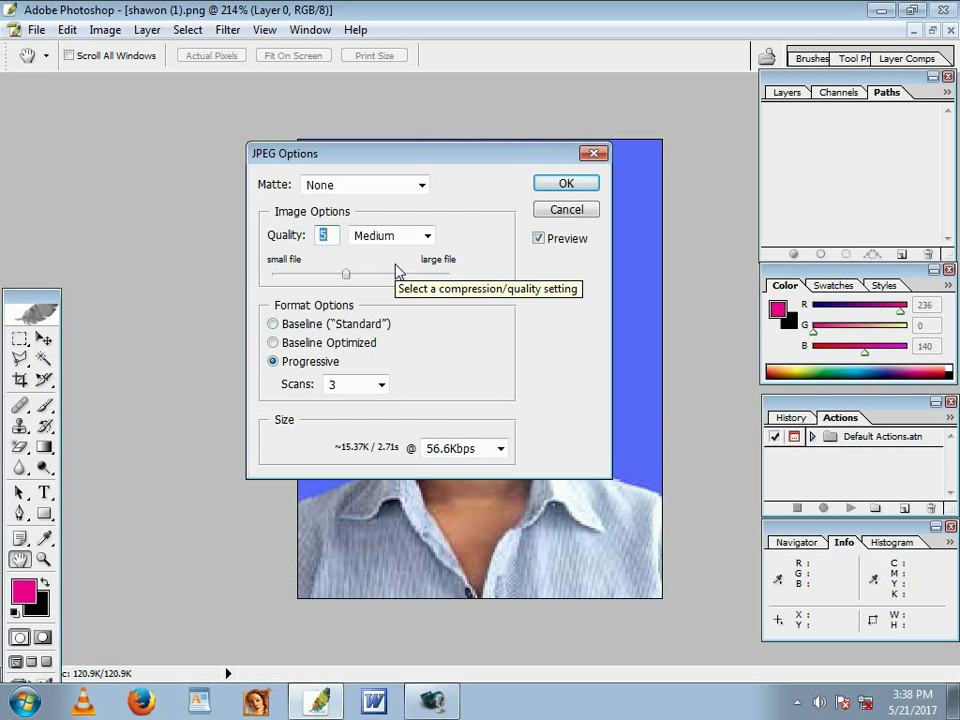
{"action": "left_click", "coordinate": [574, 186]}
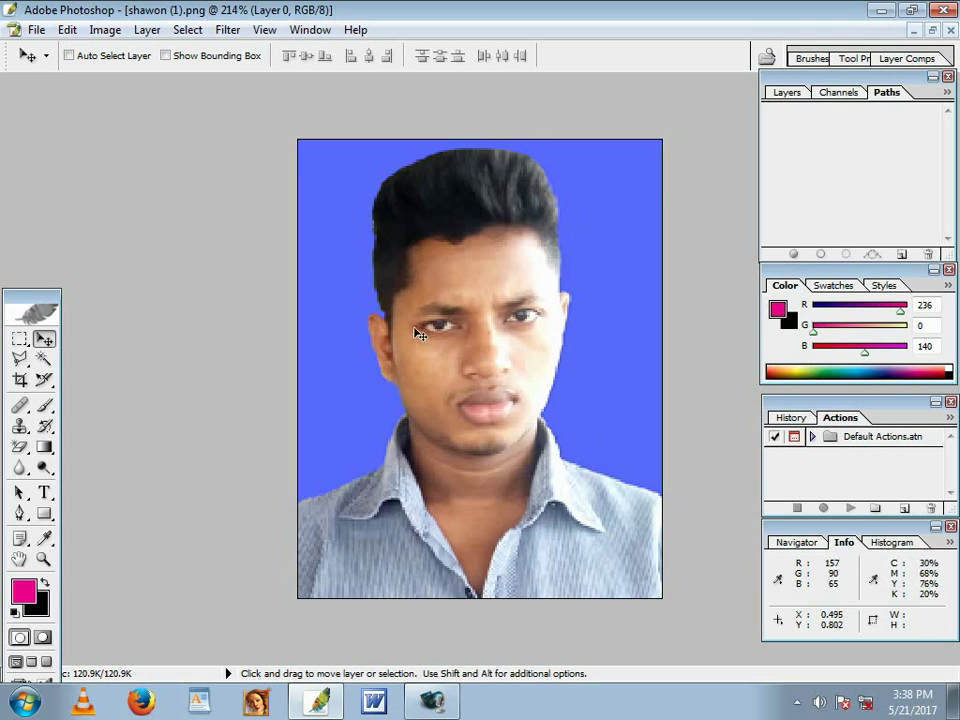
- Bring up the File menu, close it, and bring it up again
{"action": "left_click", "coordinate": [37, 31]}
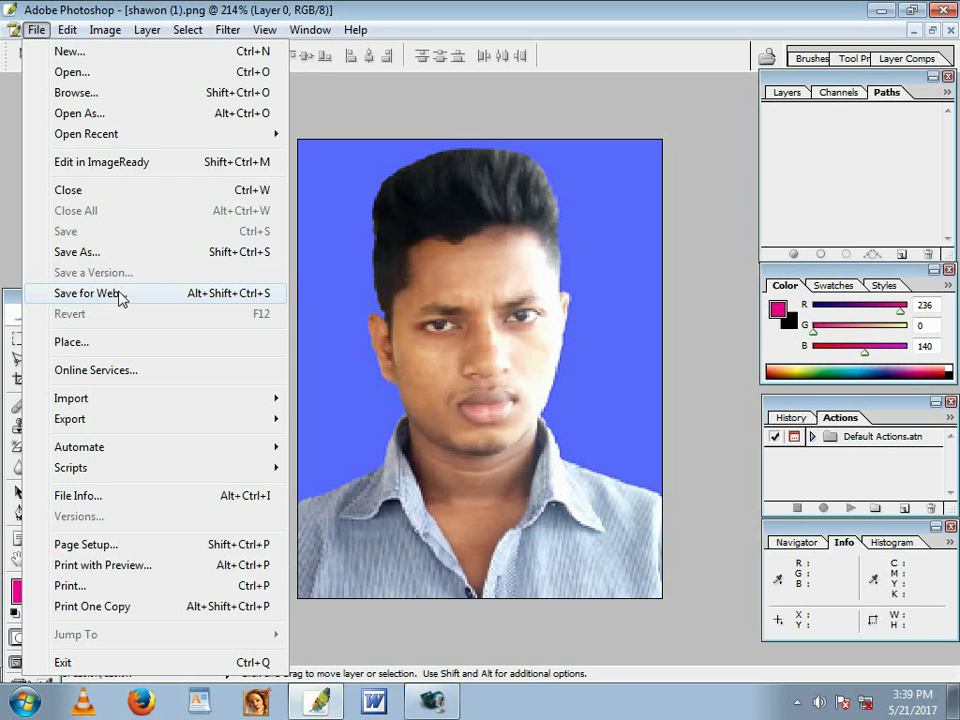
{"action": "left_click", "coordinate": [480, 186]}
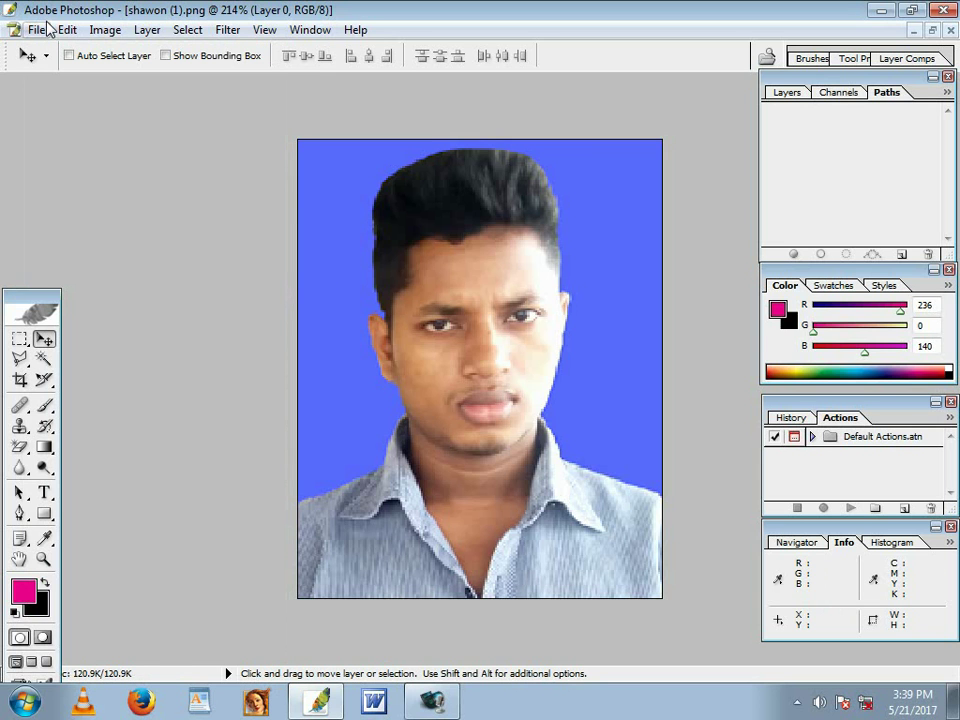
{"action": "left_click", "coordinate": [40, 29]}
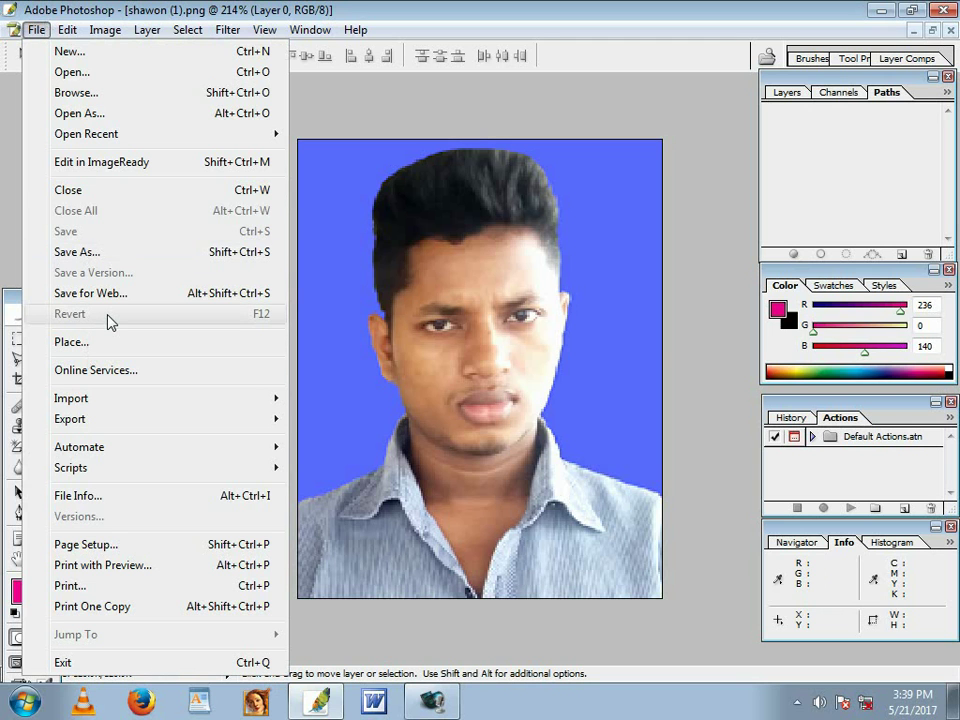
- Try File > Online Services, accept the agreement, dismiss the download error, and cancel the wizard
{"action": "left_click", "coordinate": [198, 375]}
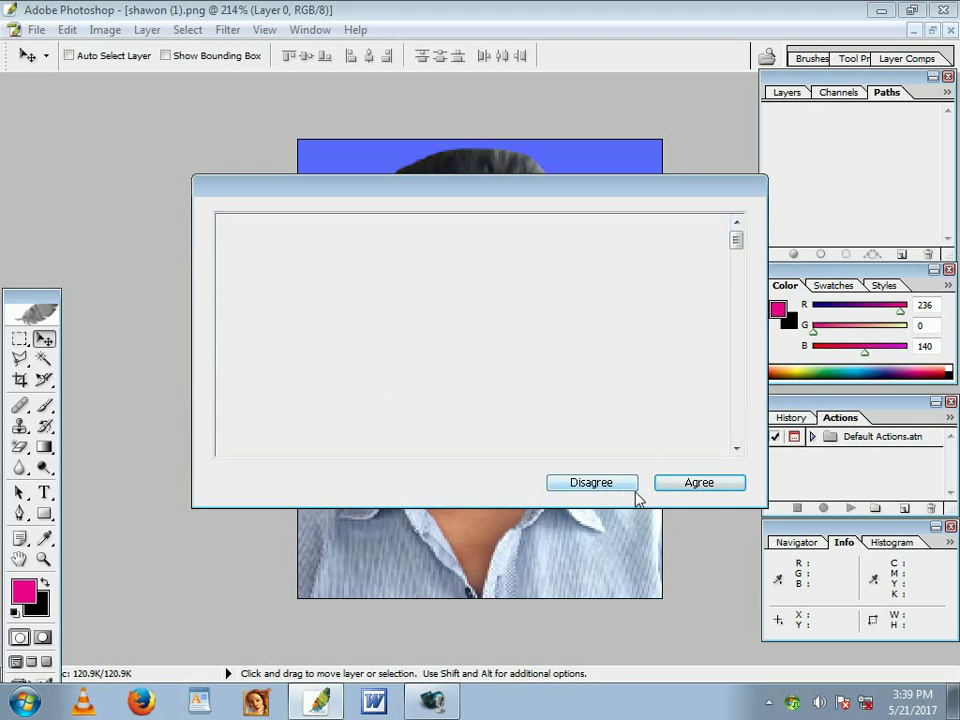
{"action": "left_click", "coordinate": [705, 488]}
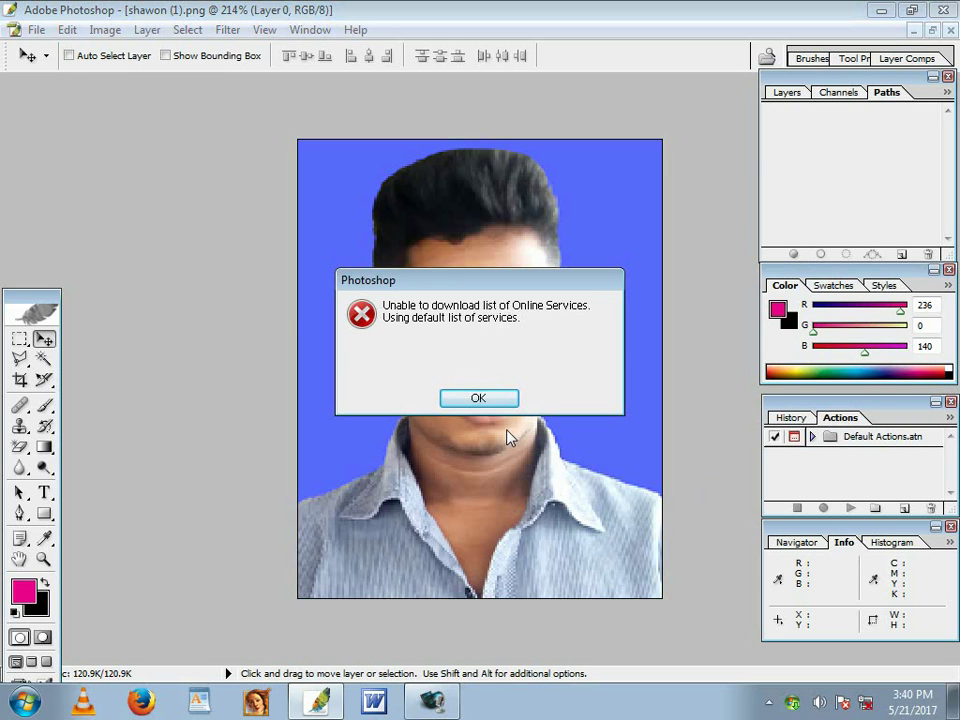
{"action": "left_click", "coordinate": [489, 402]}
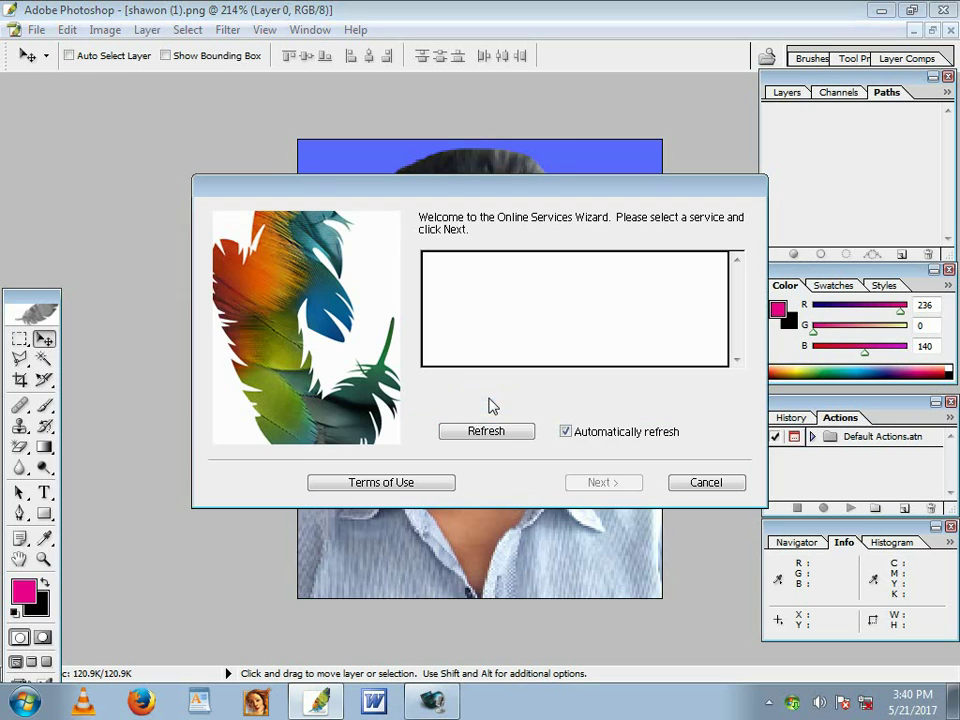
{"action": "left_click", "coordinate": [705, 484]}
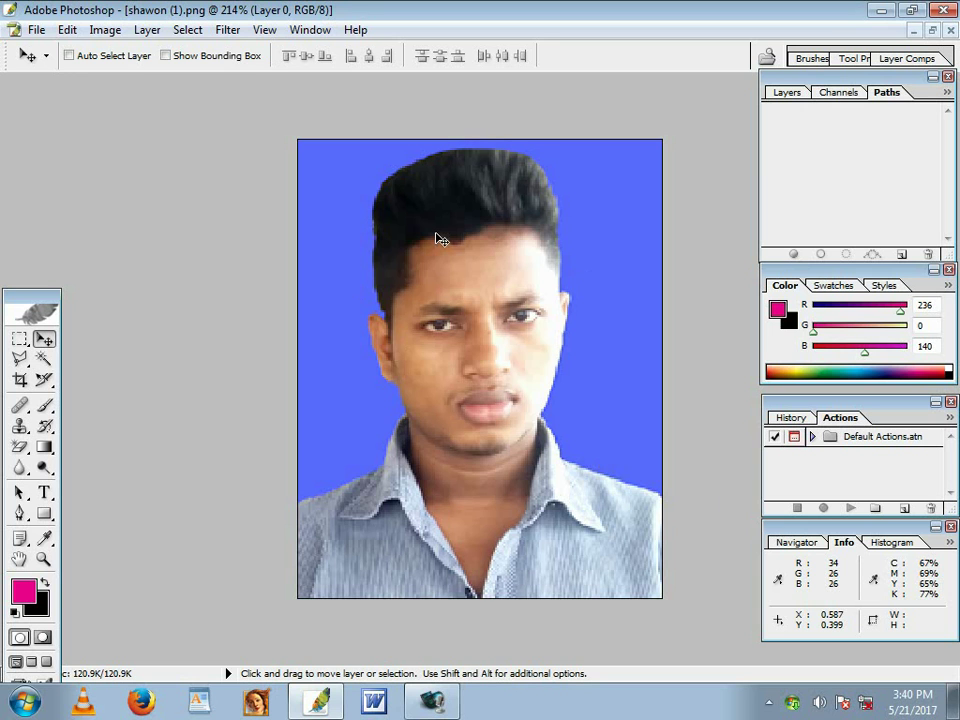
- Raise the tools palette so every tool fits, and glance at File > Import
{"action": "left_click_drag", "start_coordinate": [17, 300], "coordinate": [15, 188]}
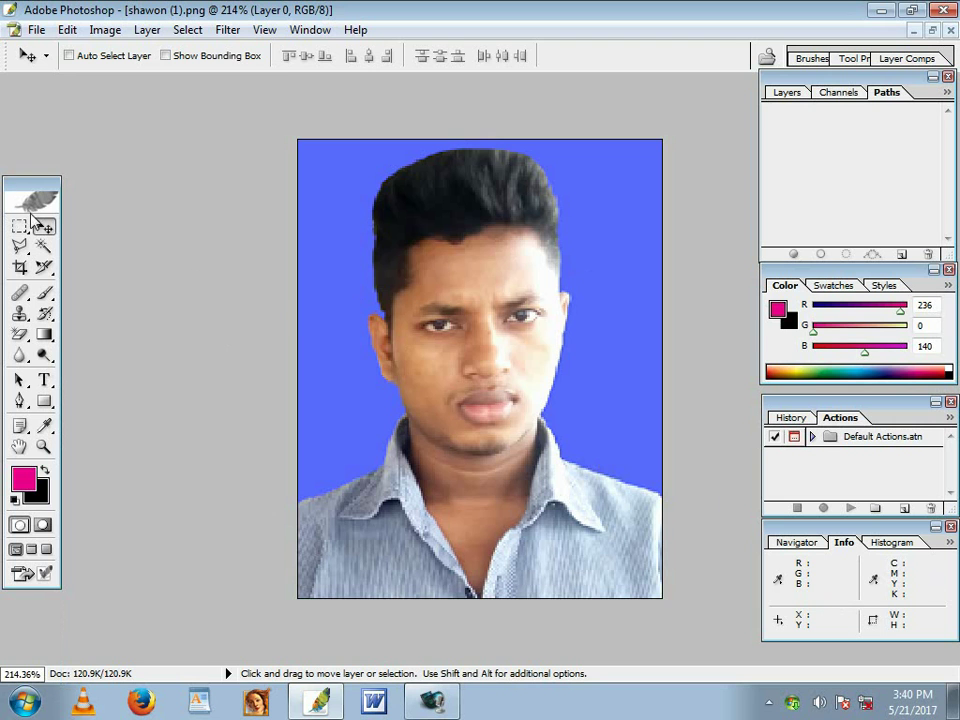
{"action": "left_click", "coordinate": [36, 29]}
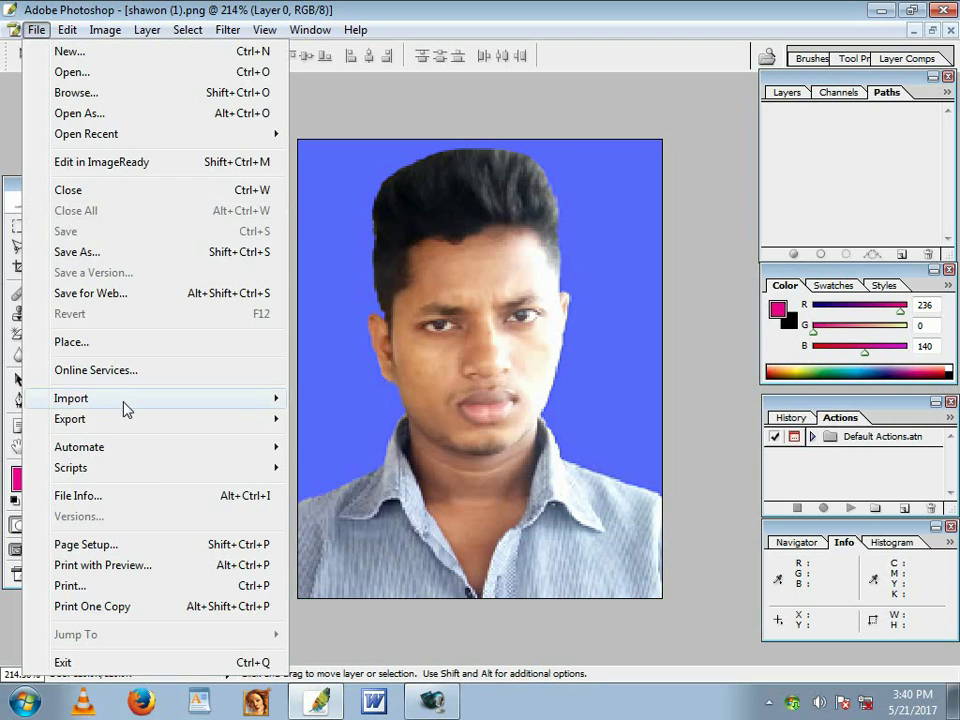
{"action": "mouse_move", "coordinate": [125, 400]}
{"action": "left_click", "coordinate": [451, 301]}
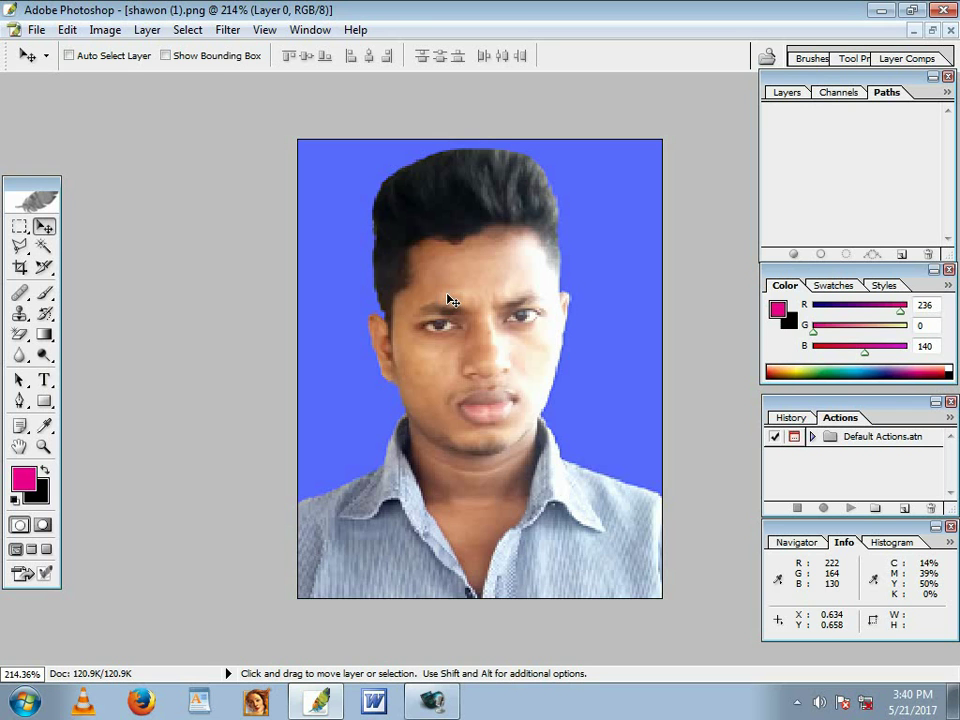
- Look over the File > Import and Export submenus without choosing anything
{"action": "left_click", "coordinate": [36, 30]}
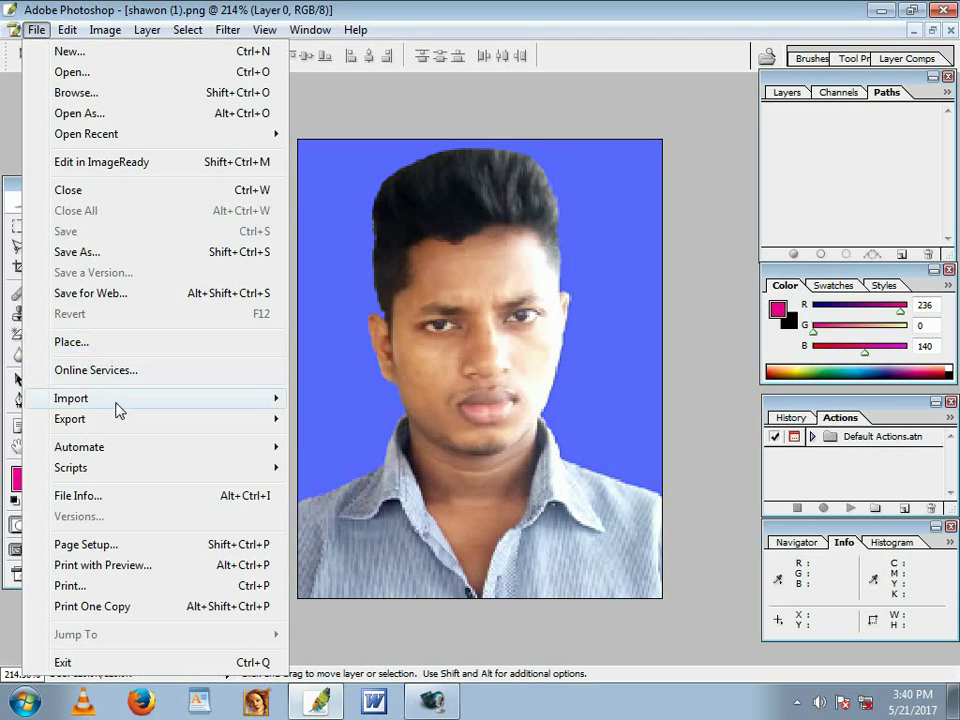
{"action": "mouse_move", "coordinate": [117, 410]}
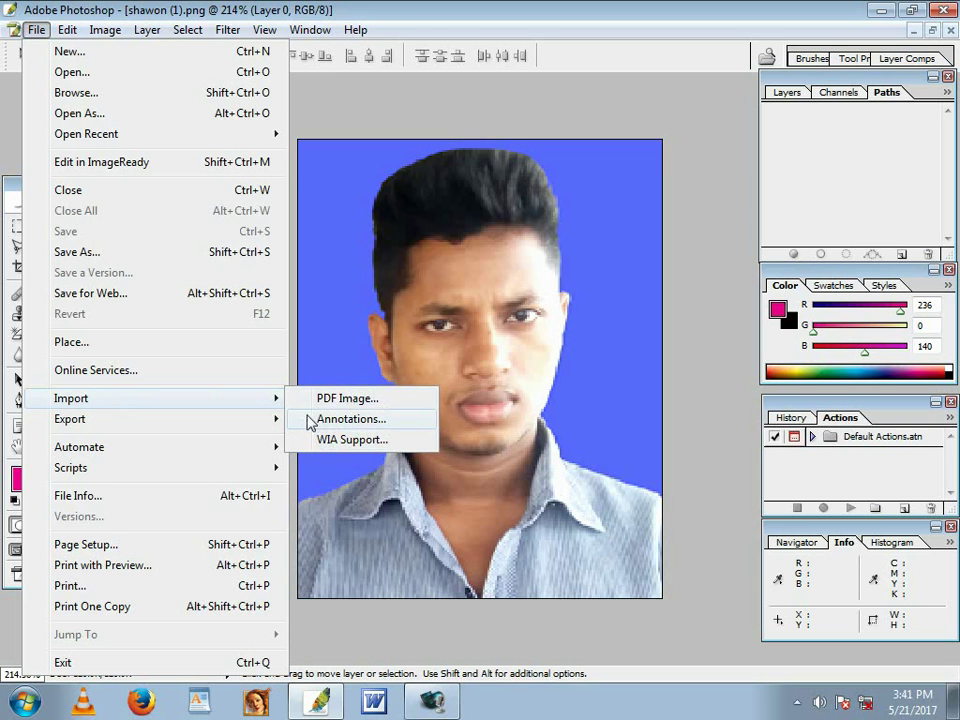
{"action": "left_click", "coordinate": [632, 358]}
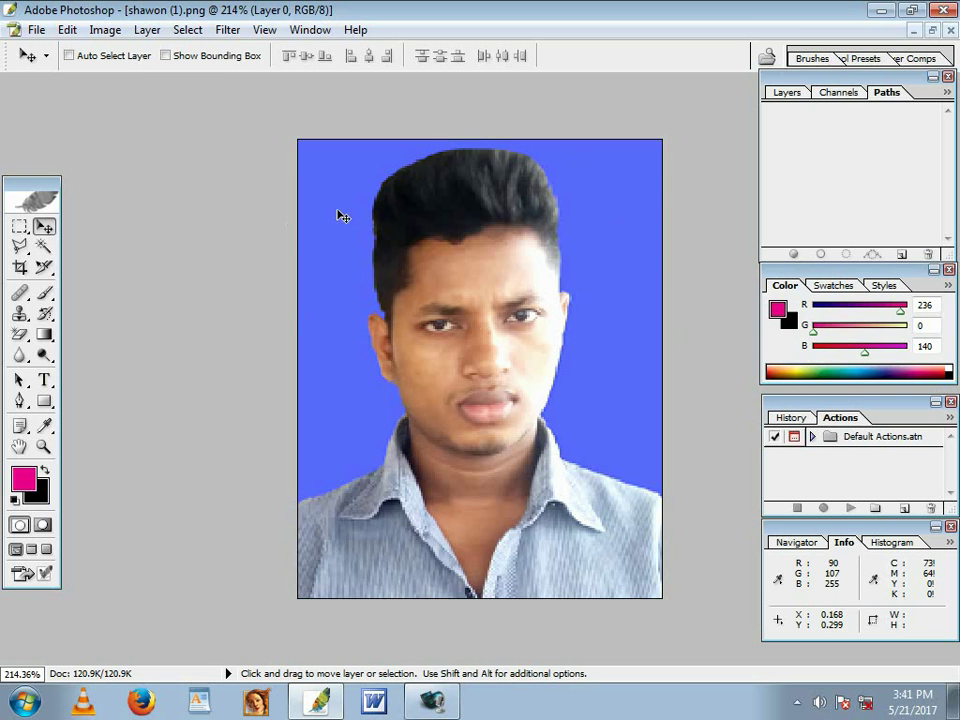
{"action": "left_click", "coordinate": [36, 29]}
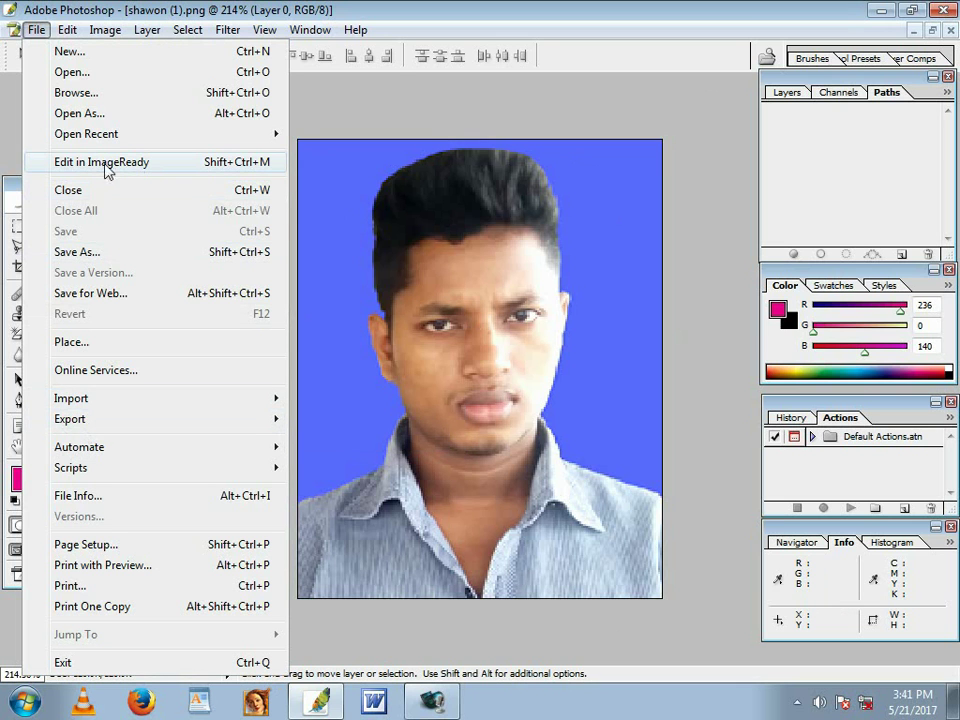
{"action": "left_click", "coordinate": [431, 300]}
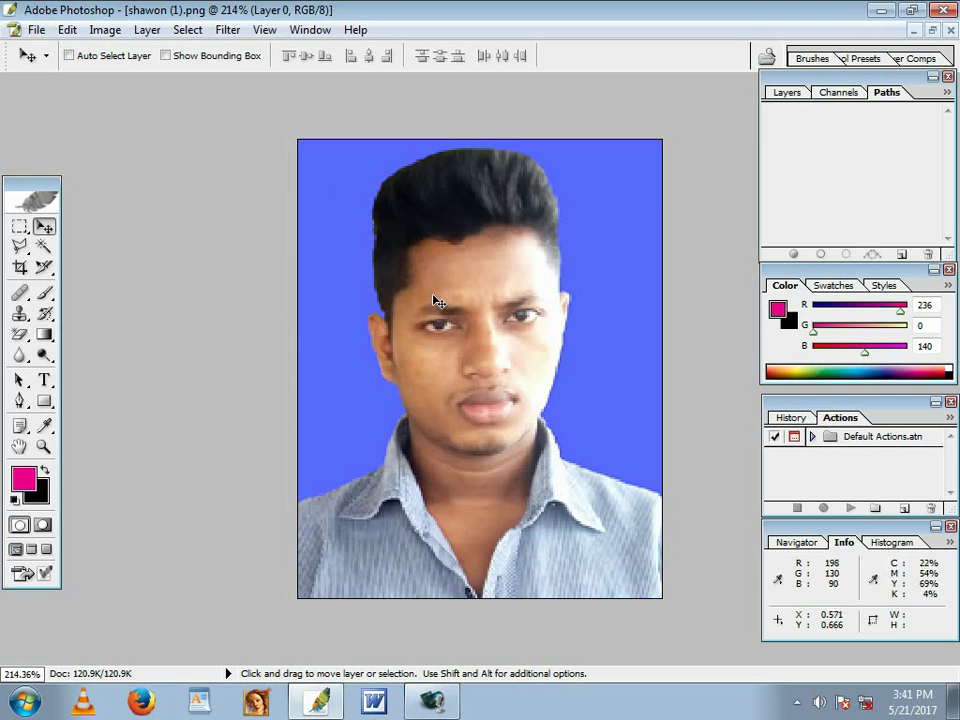
- Export the document's paths as an Adobe Illustrator (.ai) file with Document Bounds
{"action": "left_click", "coordinate": [36, 30]}
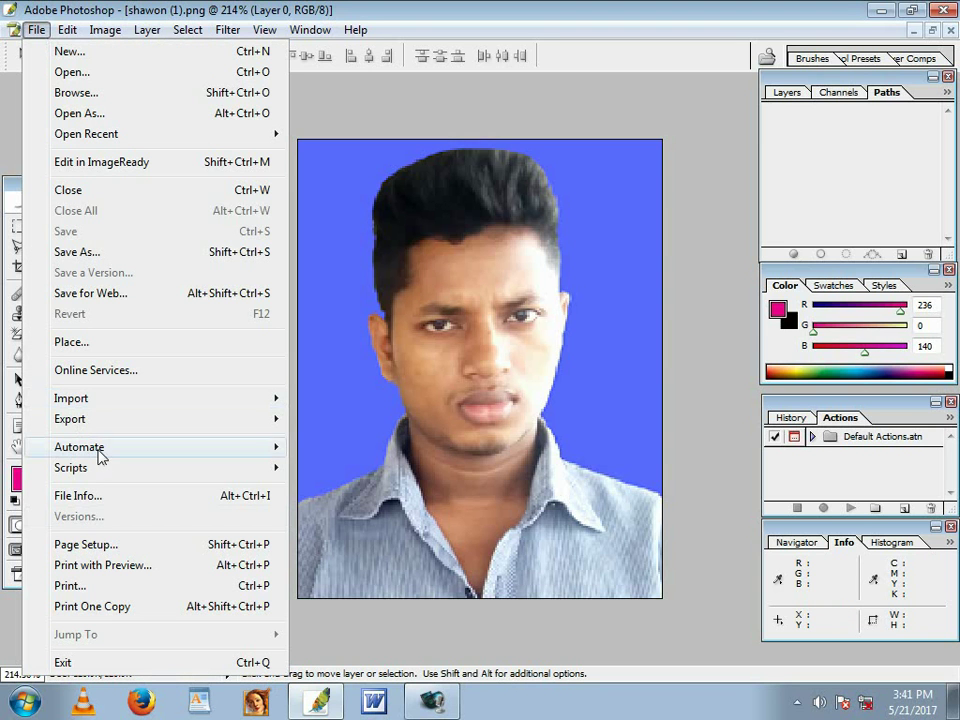
{"action": "mouse_move", "coordinate": [99, 428]}
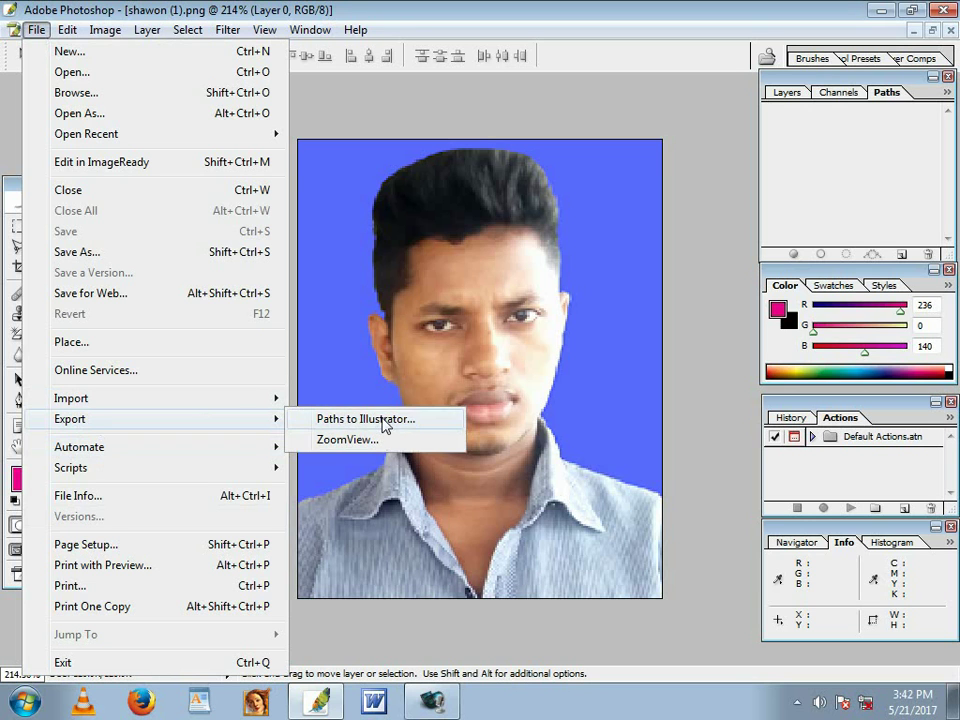
{"action": "left_click", "coordinate": [718, 294]}
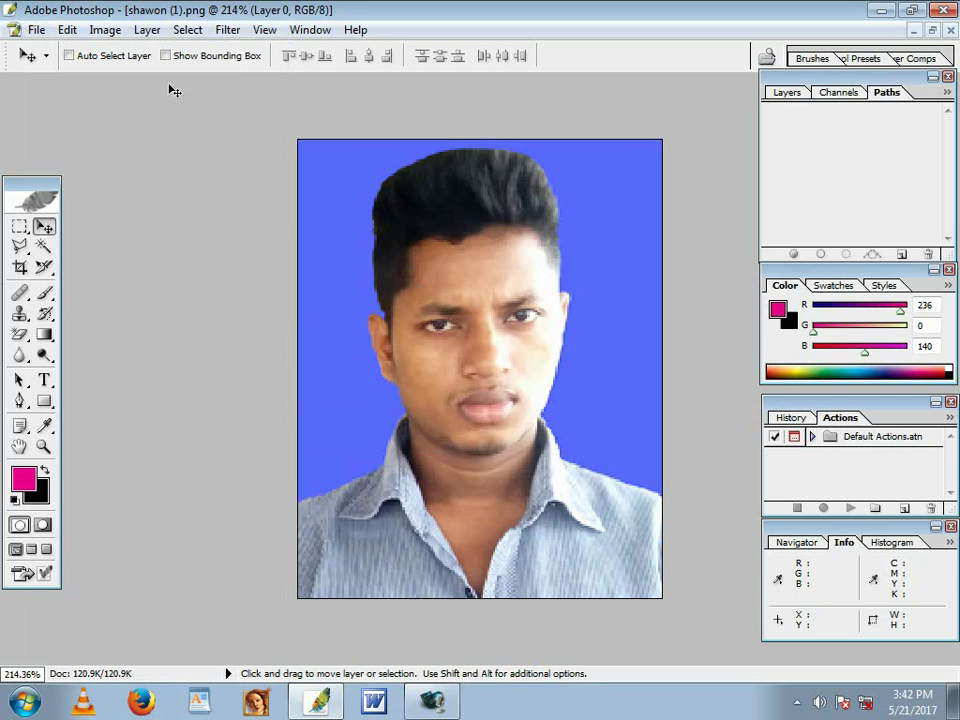
{"action": "left_click", "coordinate": [38, 30]}
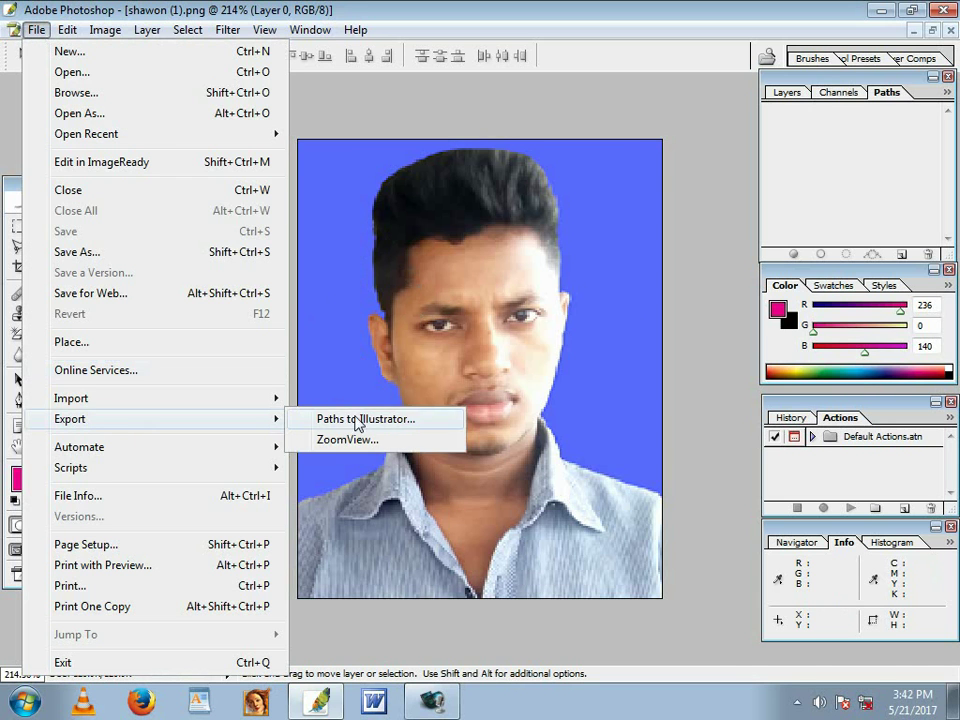
{"action": "left_click", "coordinate": [358, 420]}
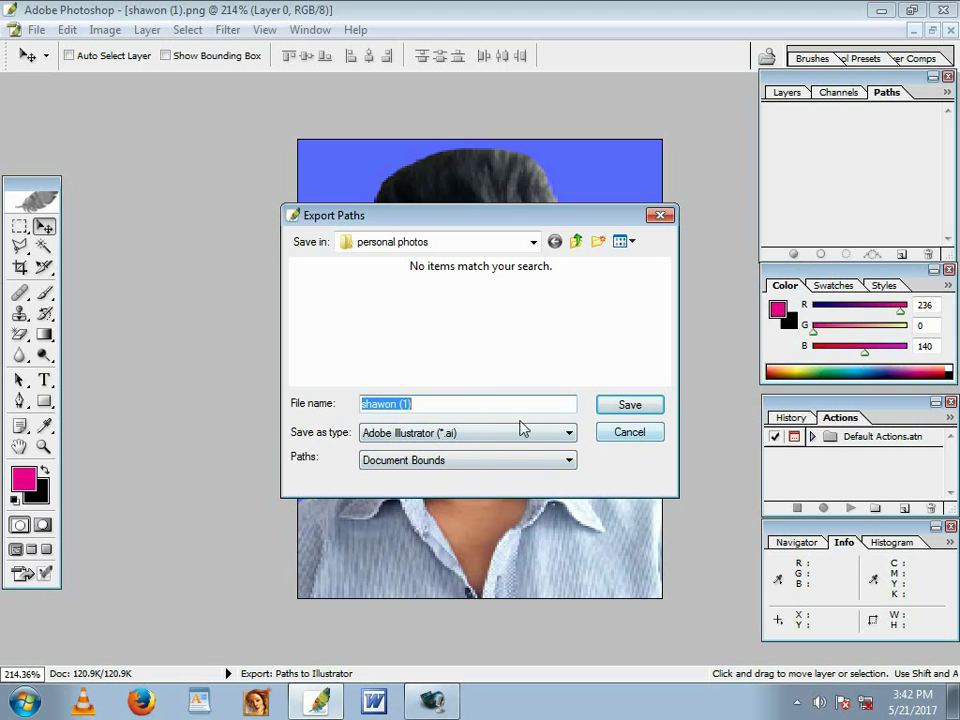
{"action": "left_click", "coordinate": [630, 406]}
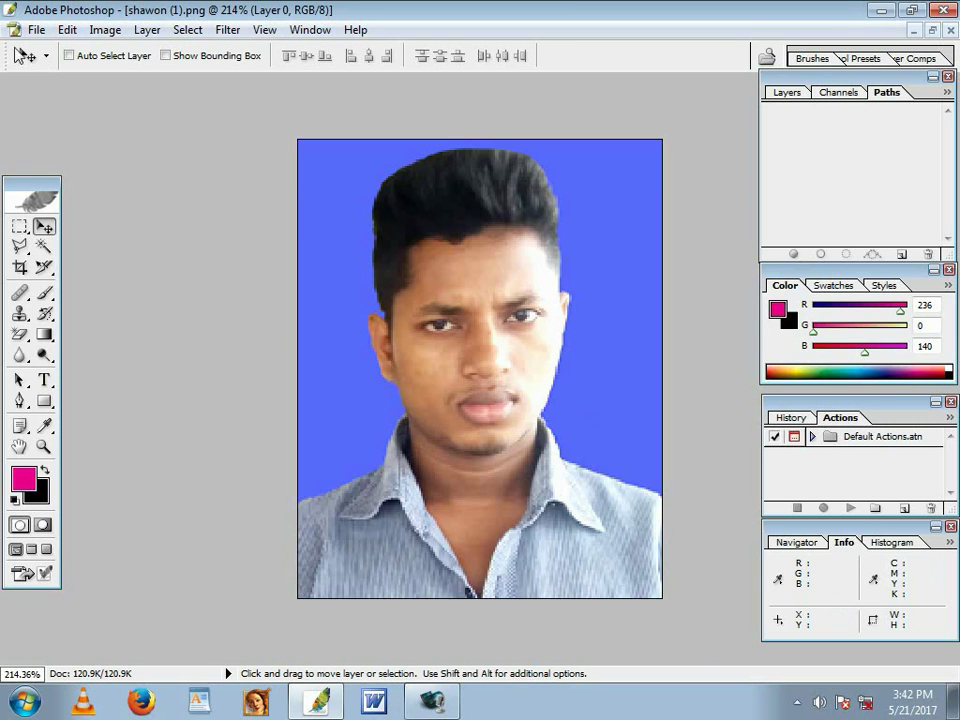
{"action": "left_click", "coordinate": [36, 30]}
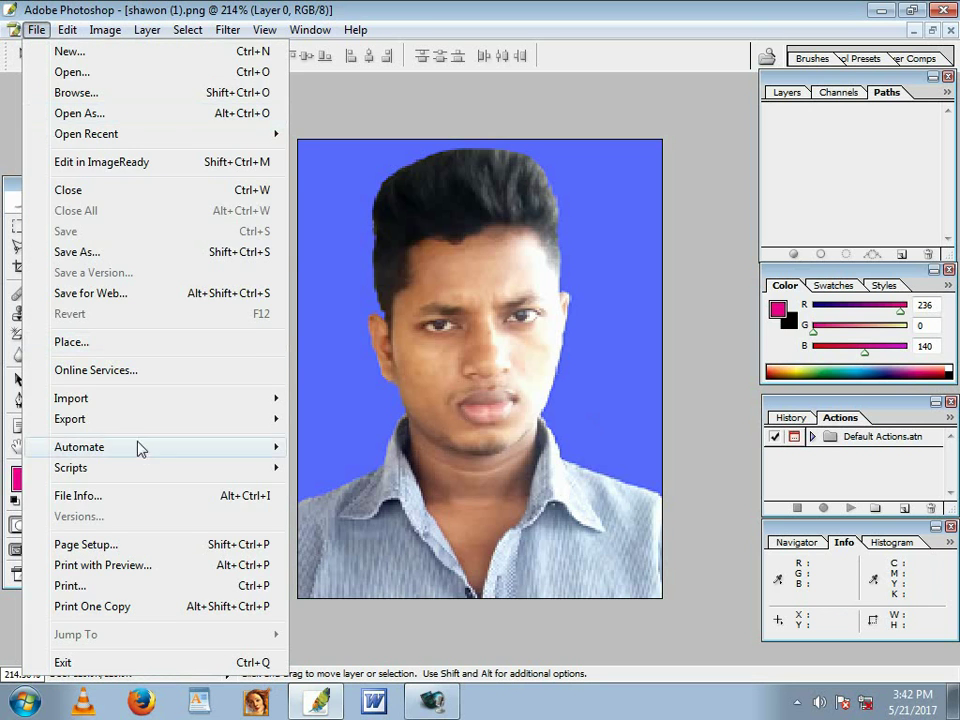
{"action": "key", "text": "Escape"}
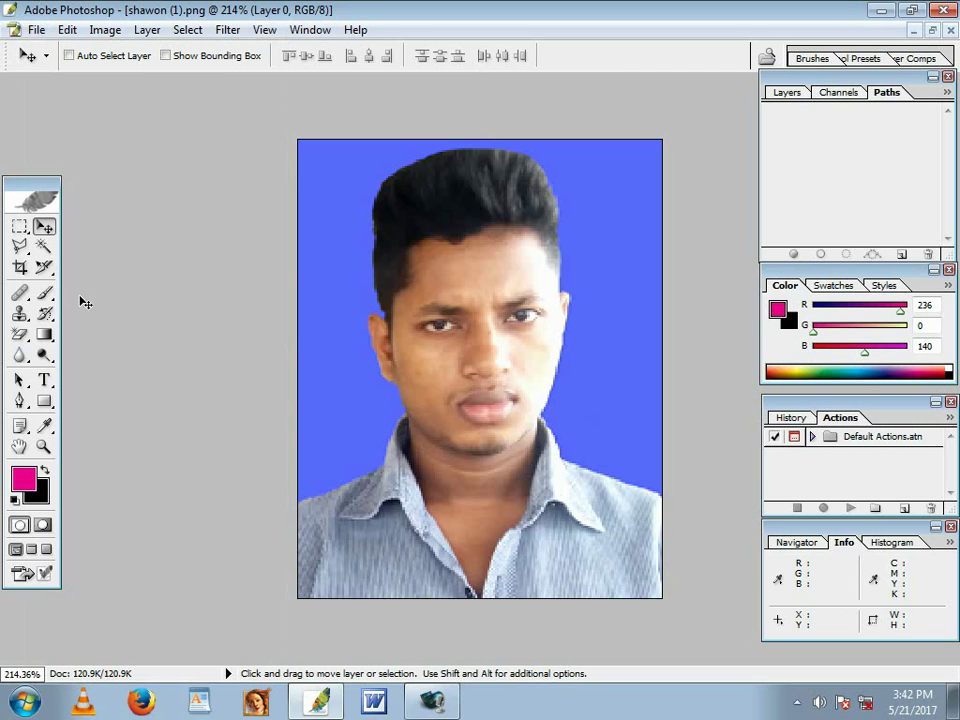
{"action": "left_click", "coordinate": [67, 30]}
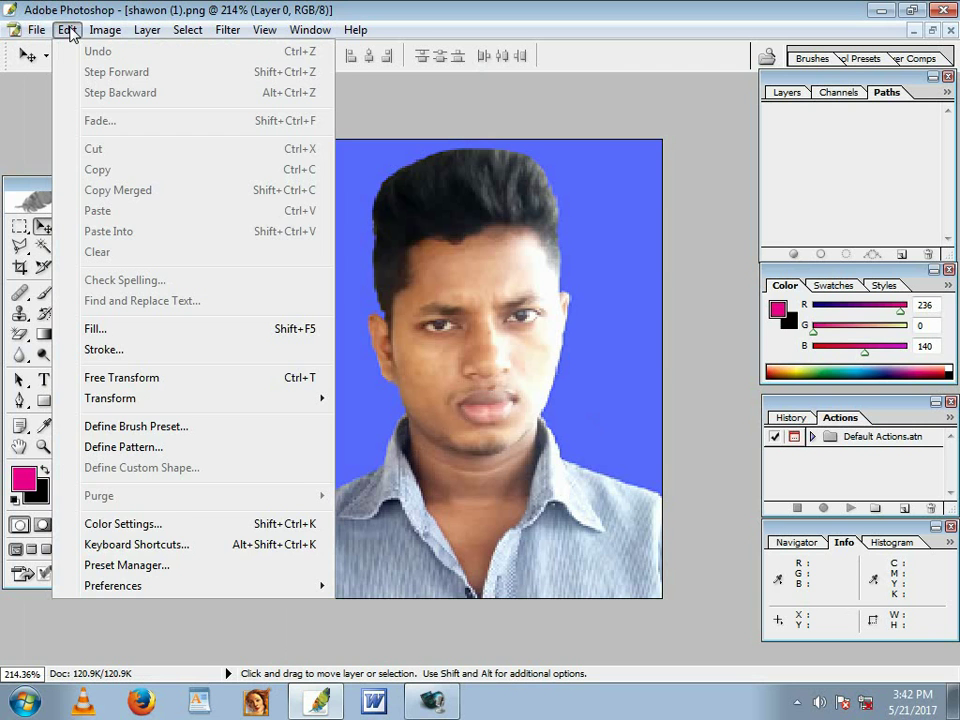
{"action": "left_click", "coordinate": [489, 128]}
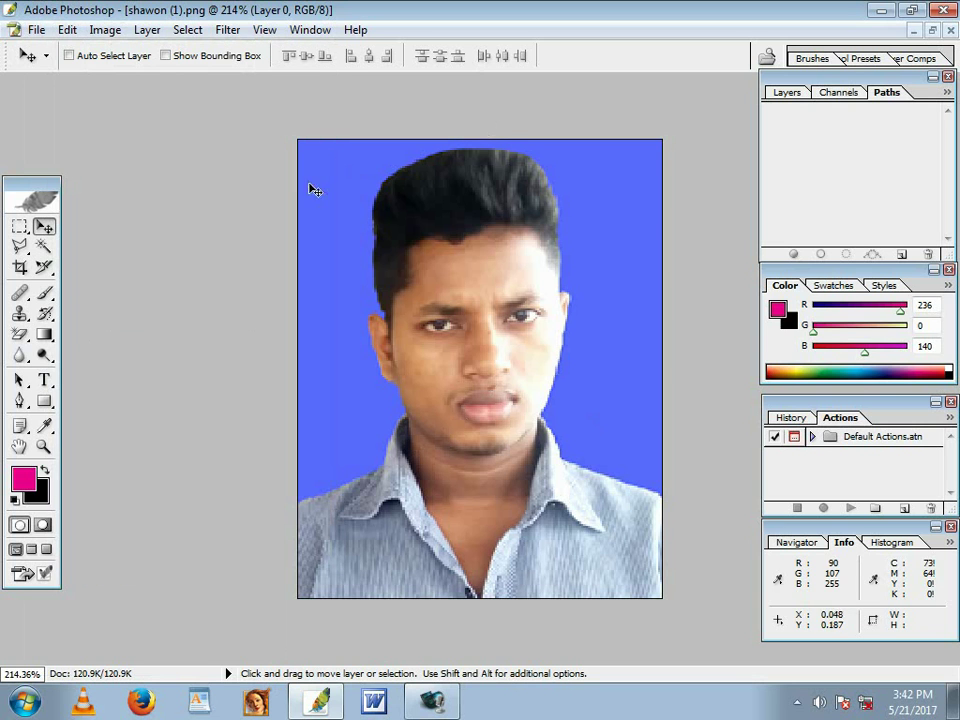
{"action": "left_click", "coordinate": [66, 31]}
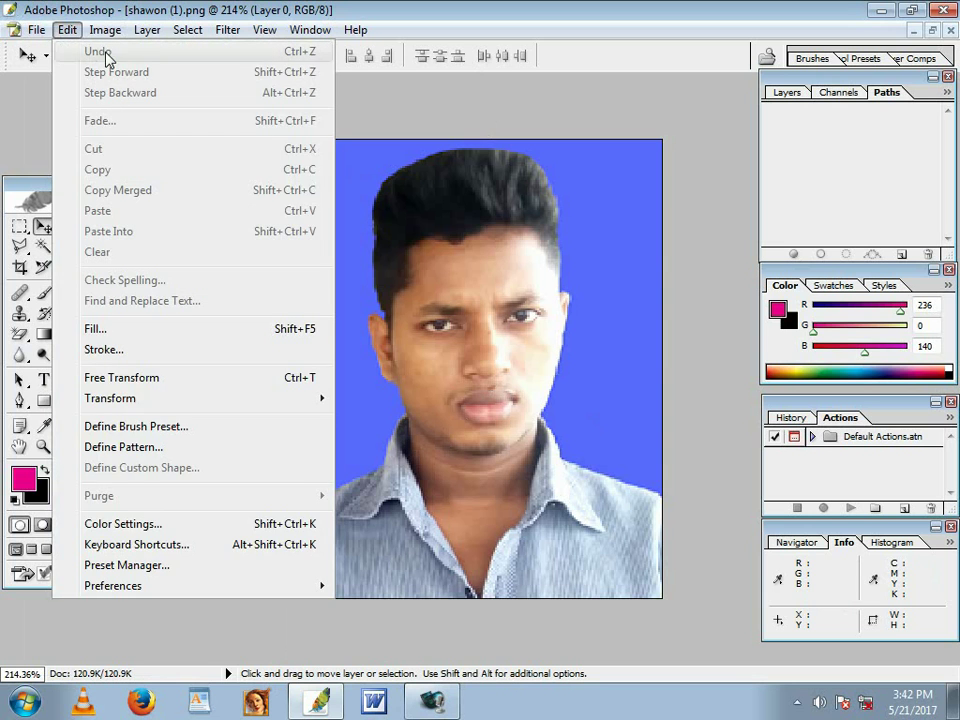
{"action": "left_click", "coordinate": [570, 178]}
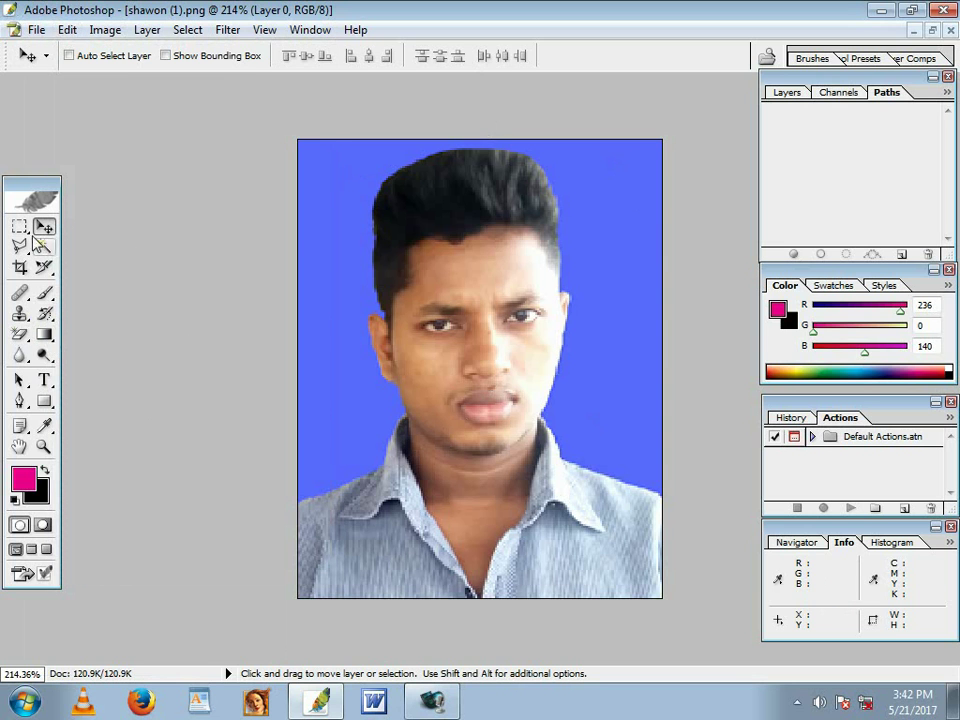
{"action": "left_click", "coordinate": [44, 334]}
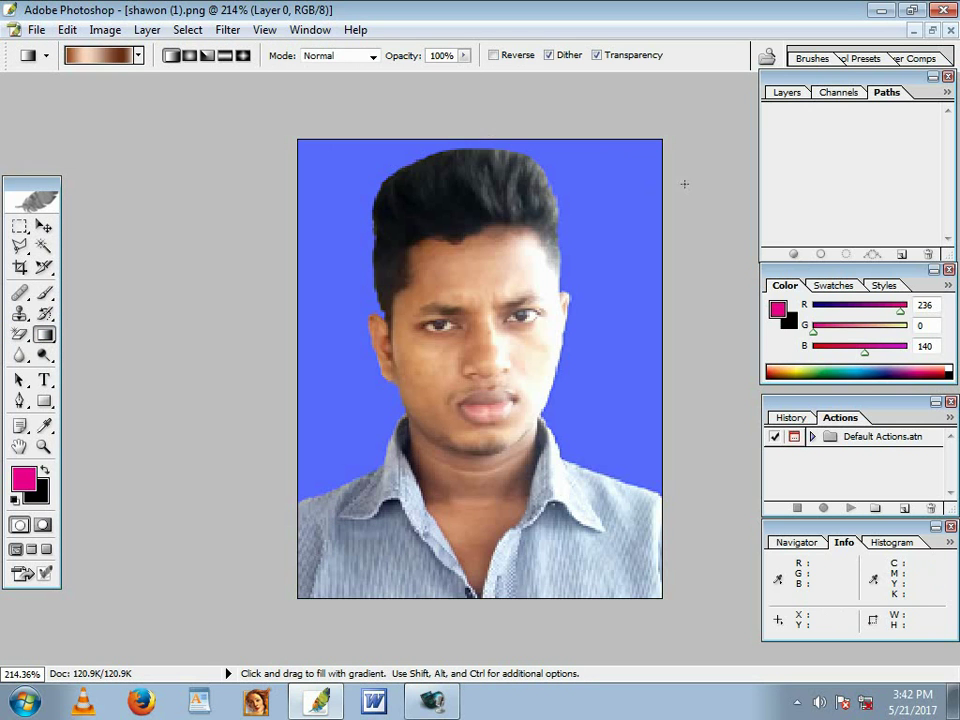
{"action": "left_click_drag", "start_coordinate": [622, 189], "coordinate": [288, 526]}
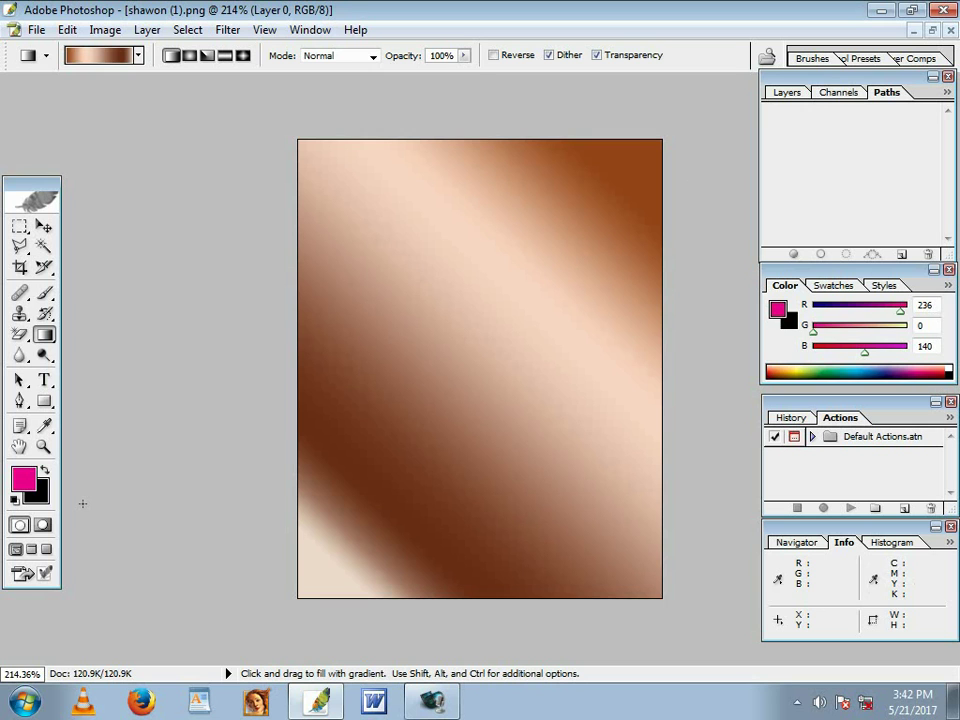
{"action": "left_click", "coordinate": [66, 29]}
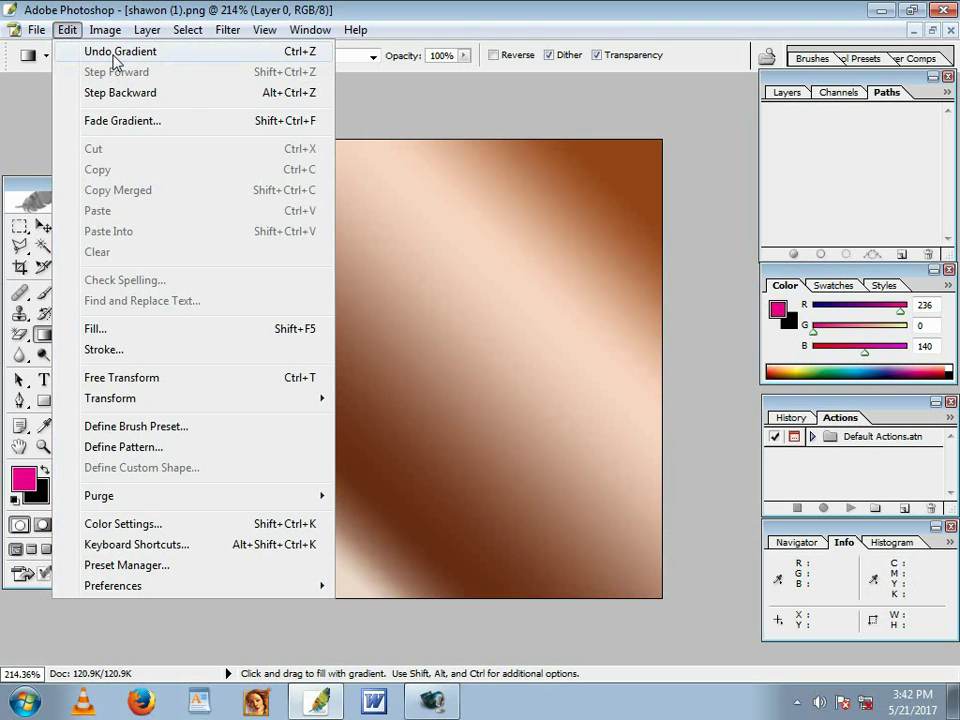
{"action": "left_click", "coordinate": [116, 52]}
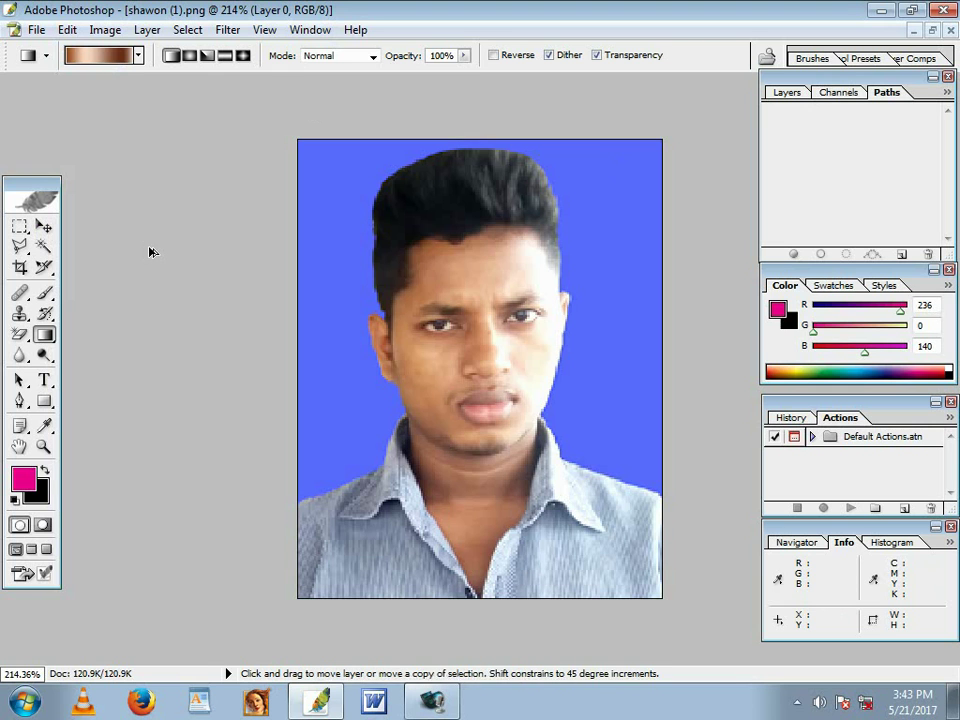
{"action": "left_click_drag", "start_coordinate": [612, 195], "coordinate": [352, 560]}
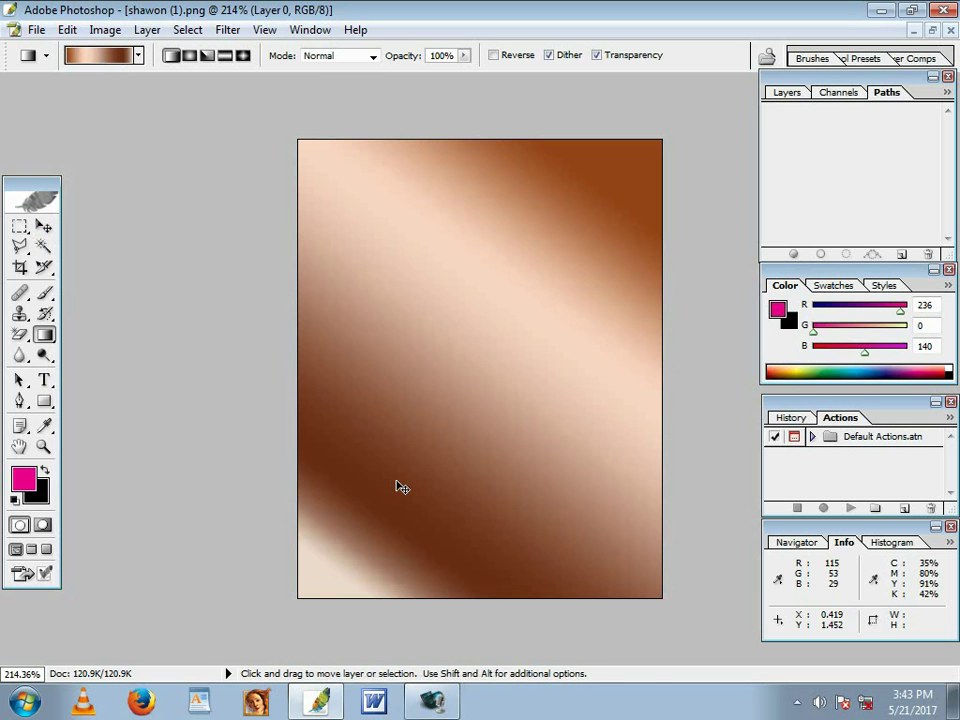
{"action": "key", "text": "ctrl+z"}
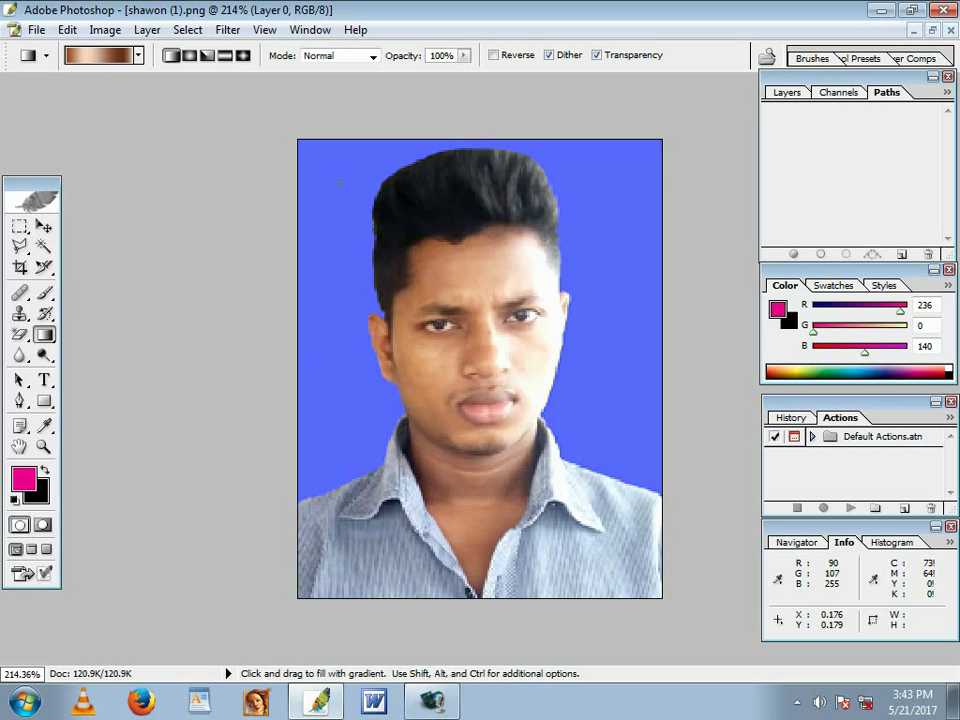
{"action": "left_click", "coordinate": [67, 31]}
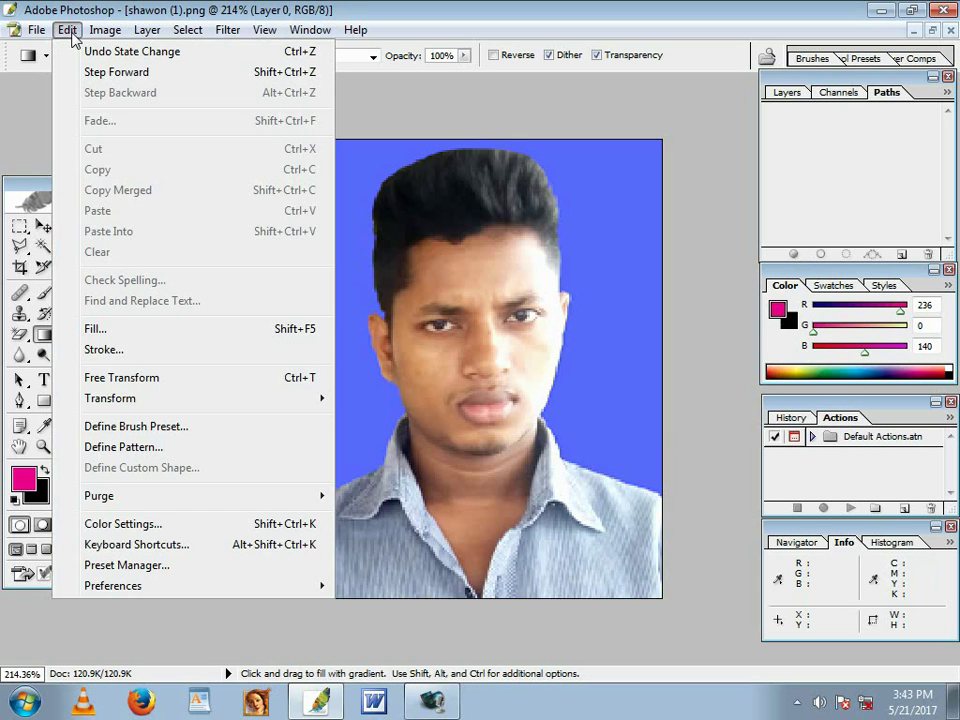
{"action": "left_click", "coordinate": [116, 75]}
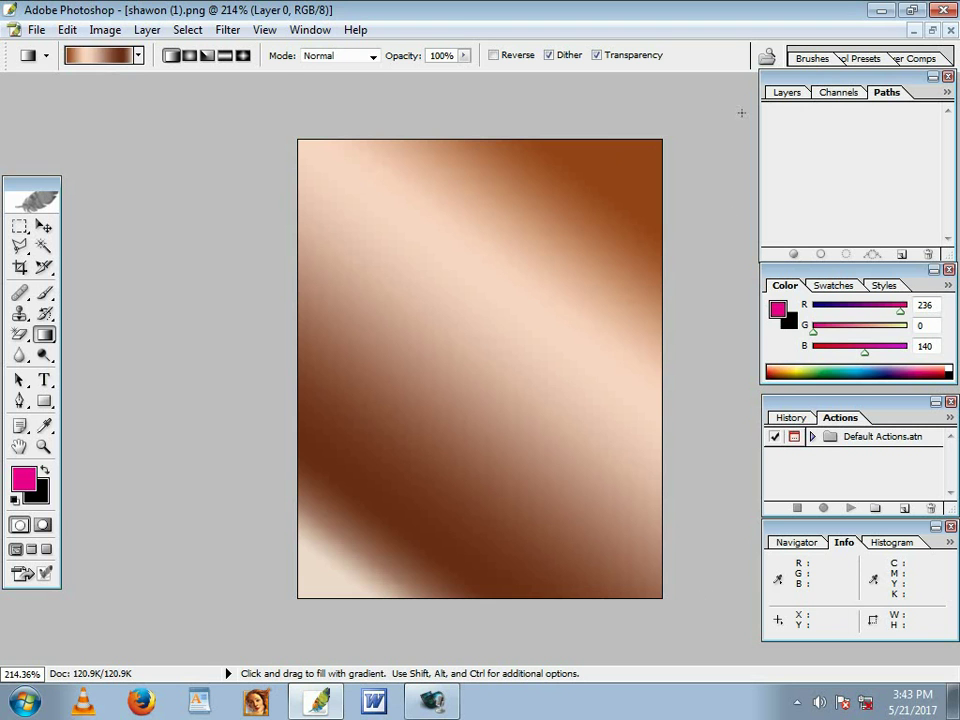
{"action": "left_click", "coordinate": [66, 30]}
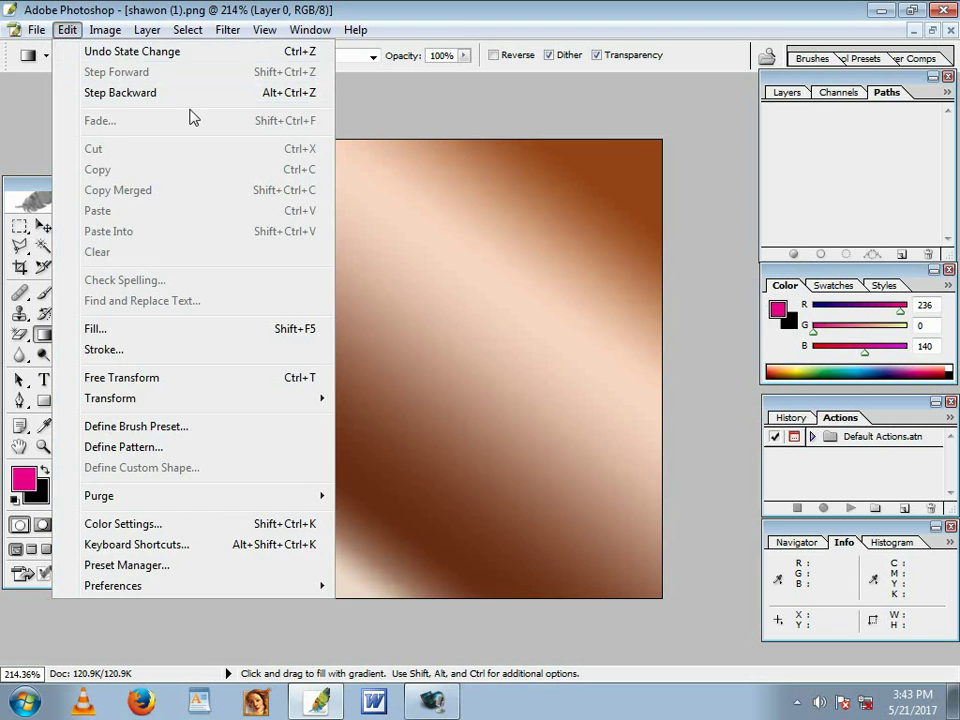
{"action": "left_click", "coordinate": [676, 111]}
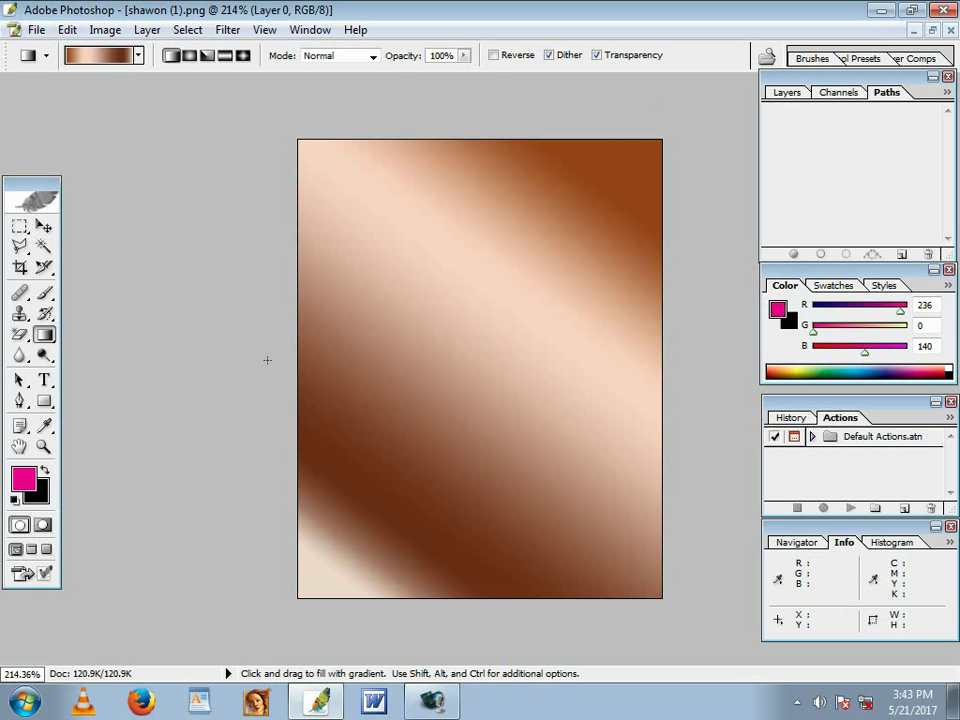
{"action": "scroll", "coordinate": [320, 412], "scroll_direction": "down", "scroll_amount": 3}
{"action": "scroll", "coordinate": [320, 410], "scroll_direction": "up", "scroll_amount": 3}
{"action": "scroll", "coordinate": [321, 407], "scroll_direction": "down", "scroll_amount": 1}
{"action": "scroll", "coordinate": [321, 407], "scroll_direction": "up", "scroll_amount": 1}
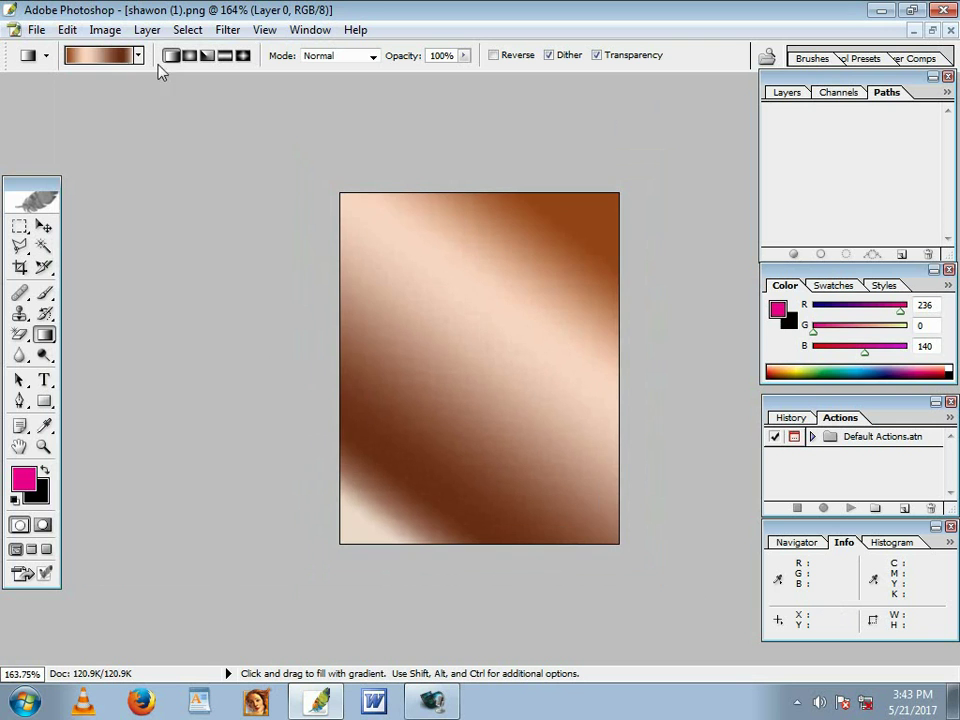
{"action": "left_click", "coordinate": [67, 29]}
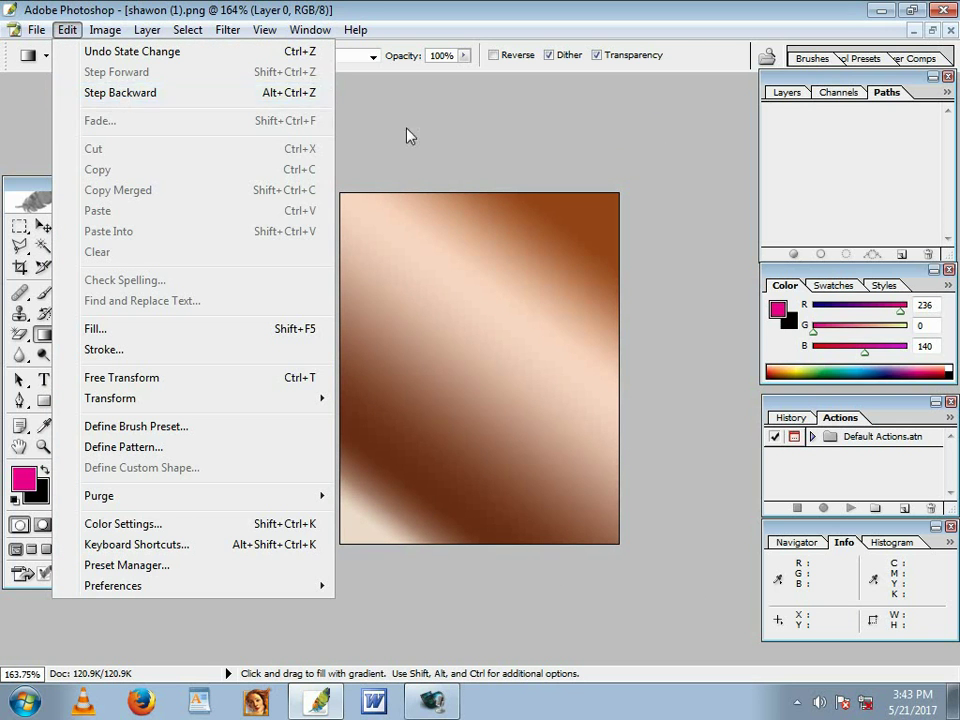
{"action": "left_click", "coordinate": [440, 118]}
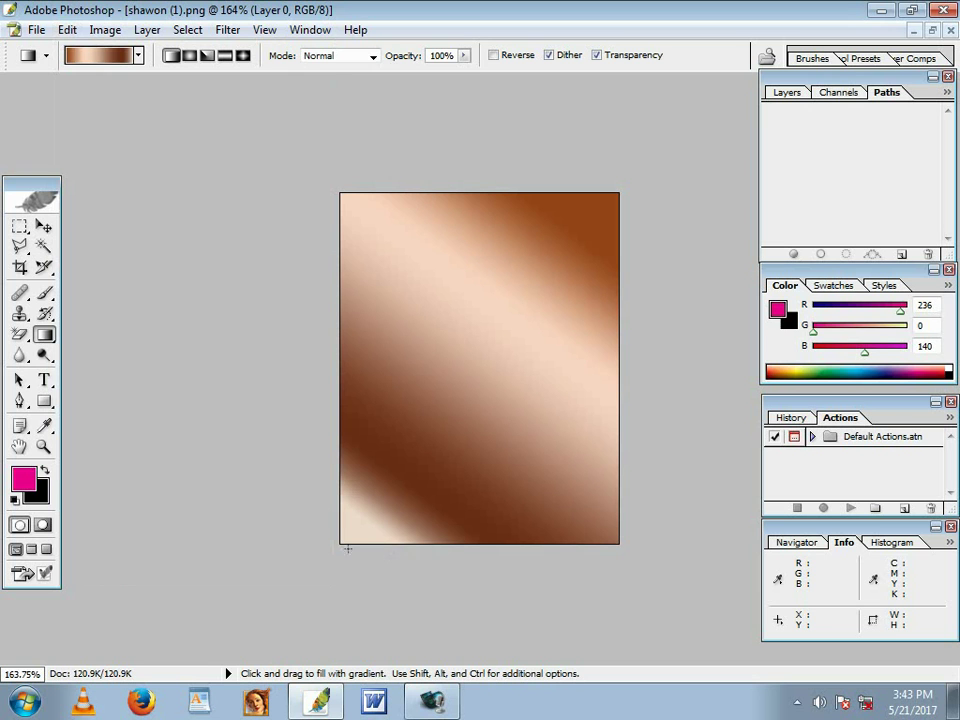
{"action": "left_click", "coordinate": [67, 29]}
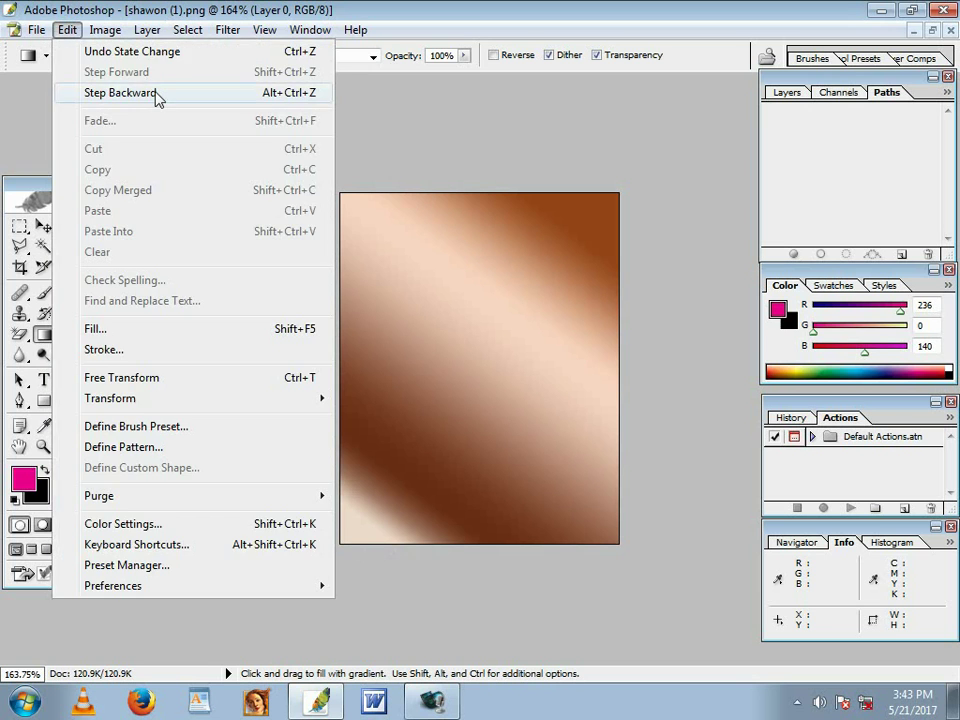
{"action": "left_click", "coordinate": [214, 93]}
{"action": "key", "text": "ctrl+0"}
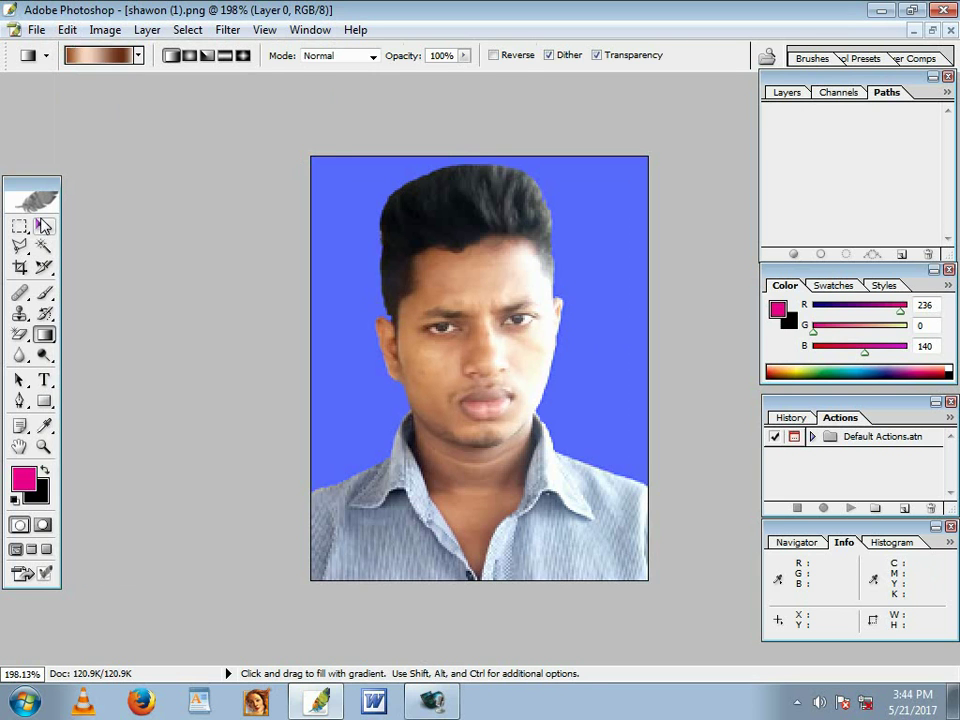
- Switch to the Move tool and look over the Edit menu
{"action": "key", "text": "v"}
{"action": "left_click", "coordinate": [66, 30]}
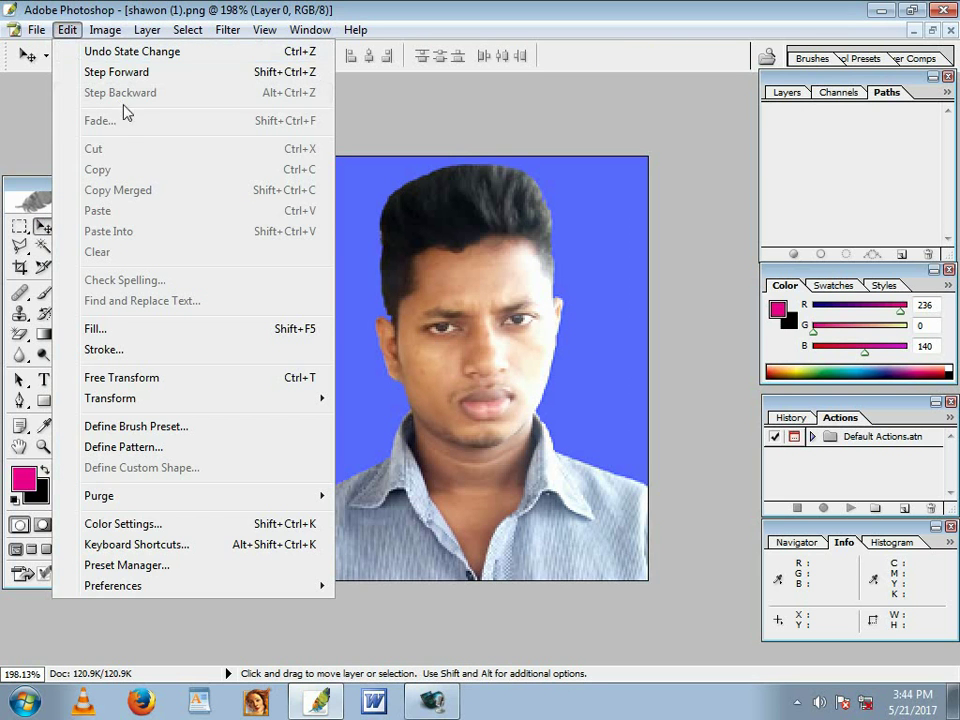
{"action": "left_click", "coordinate": [477, 91]}
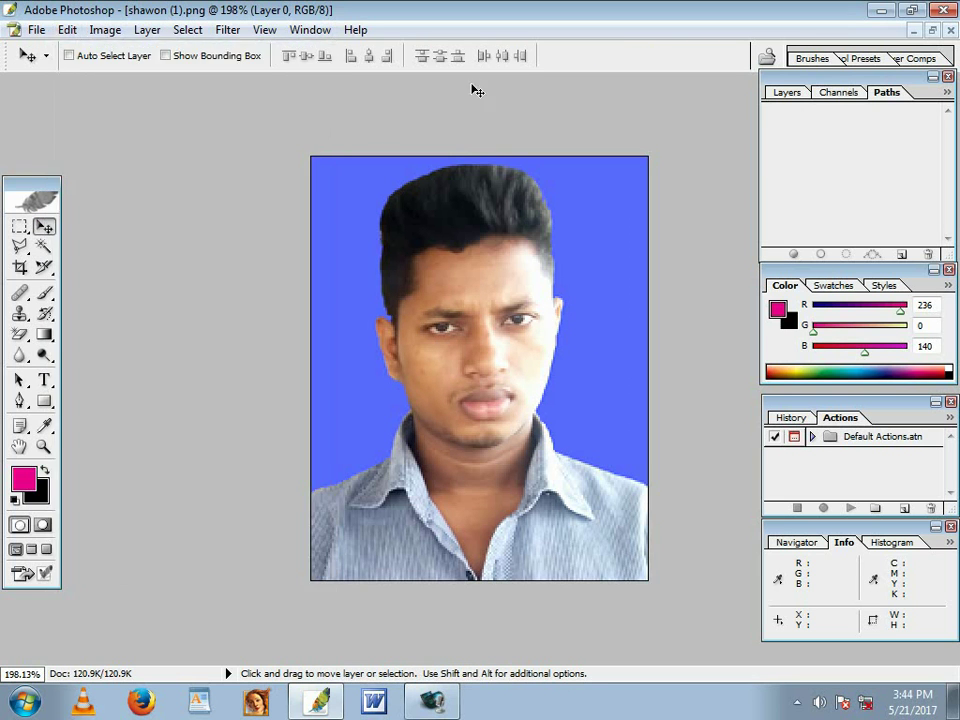
{"action": "left_click", "coordinate": [66, 30]}
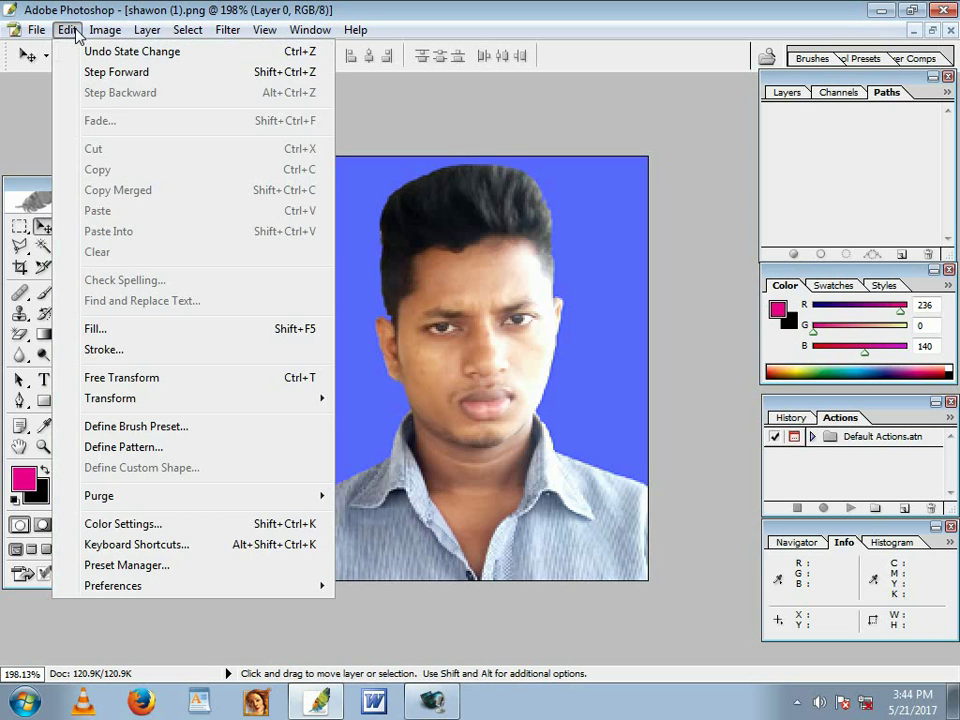
{"action": "left_click", "coordinate": [431, 129]}
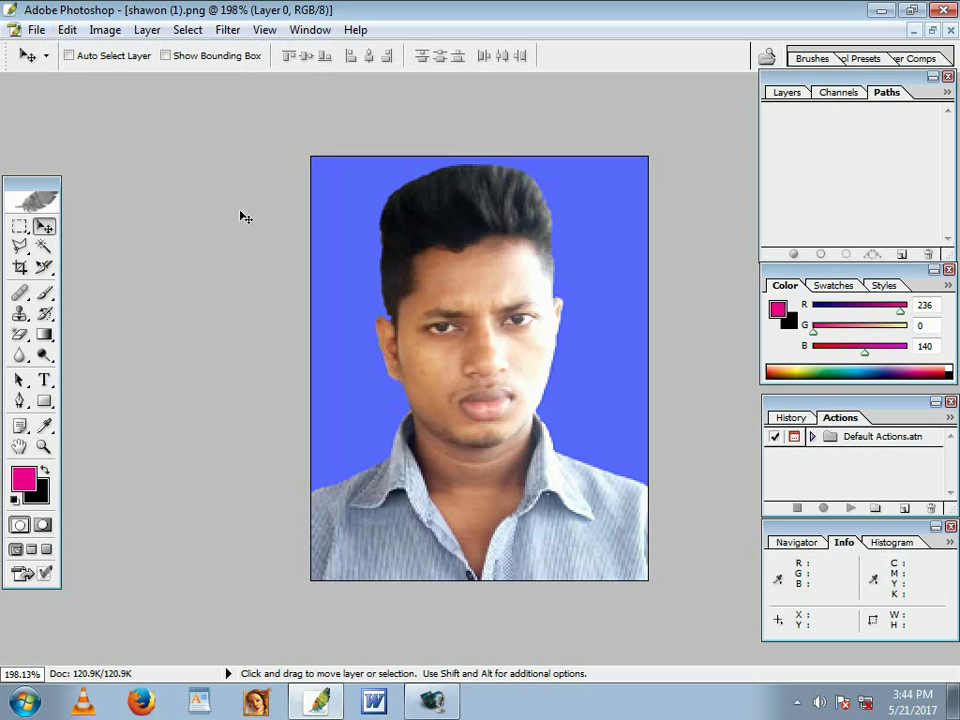
- Marquee the portrait's top down to eye level and cut it out with Edit > Cut
{"action": "left_click", "coordinate": [21, 226]}
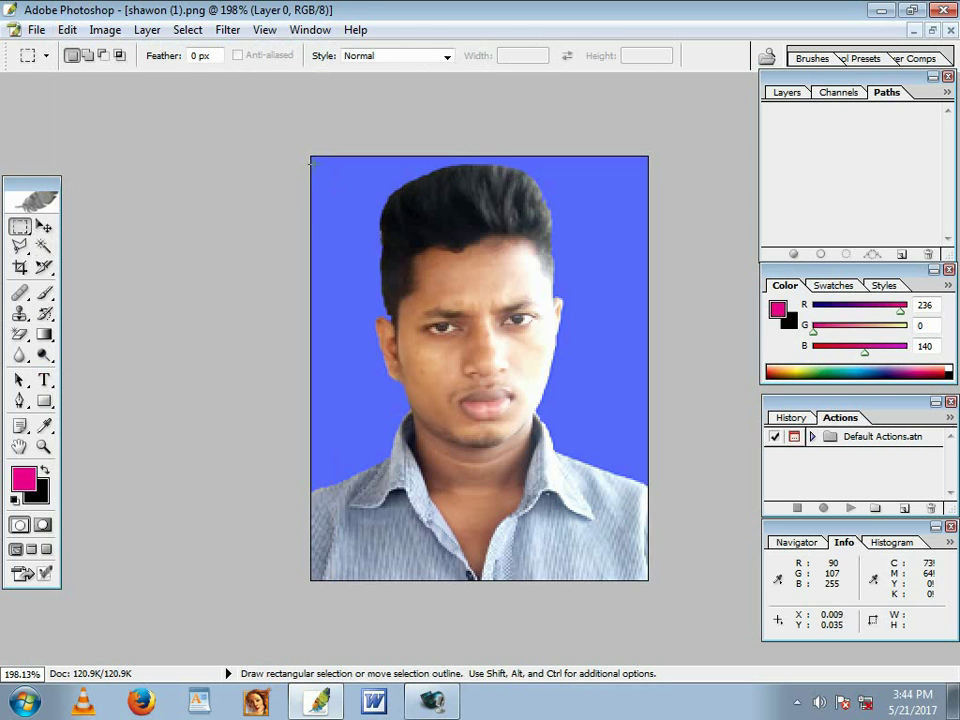
{"action": "left_click_drag", "start_coordinate": [311, 158], "coordinate": [690, 317]}
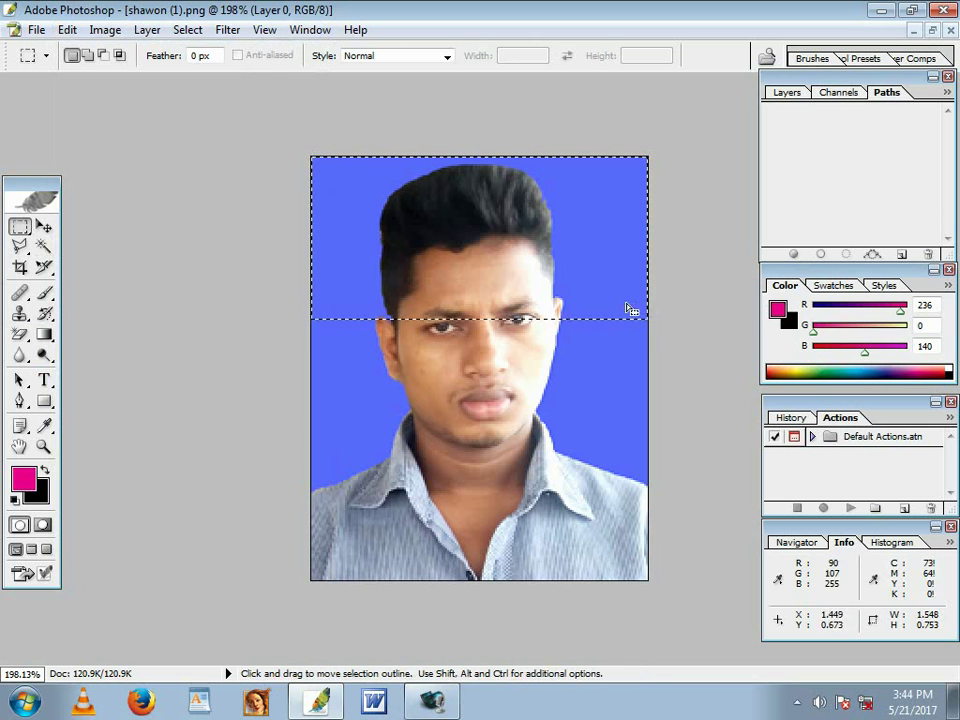
{"action": "left_click", "coordinate": [67, 30]}
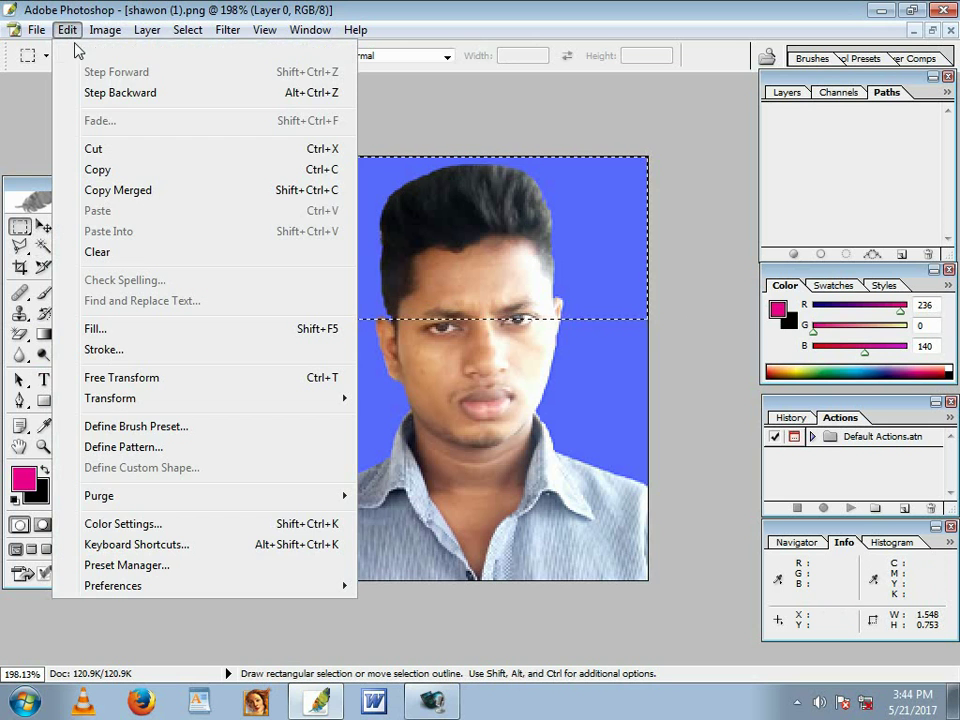
{"action": "left_click", "coordinate": [111, 150]}
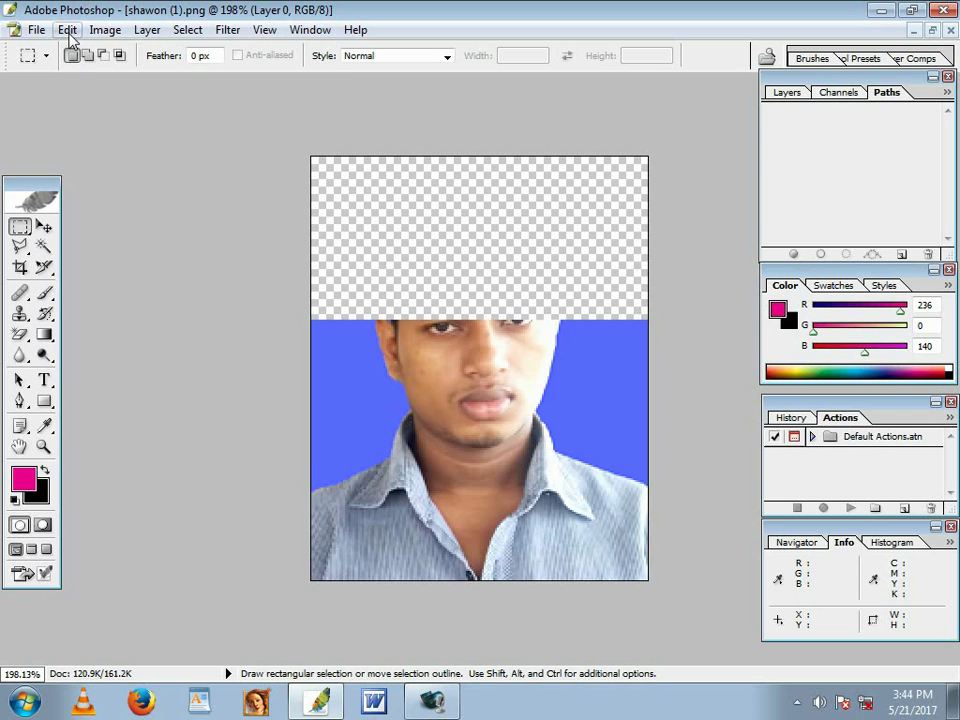
{"action": "left_click", "coordinate": [66, 30]}
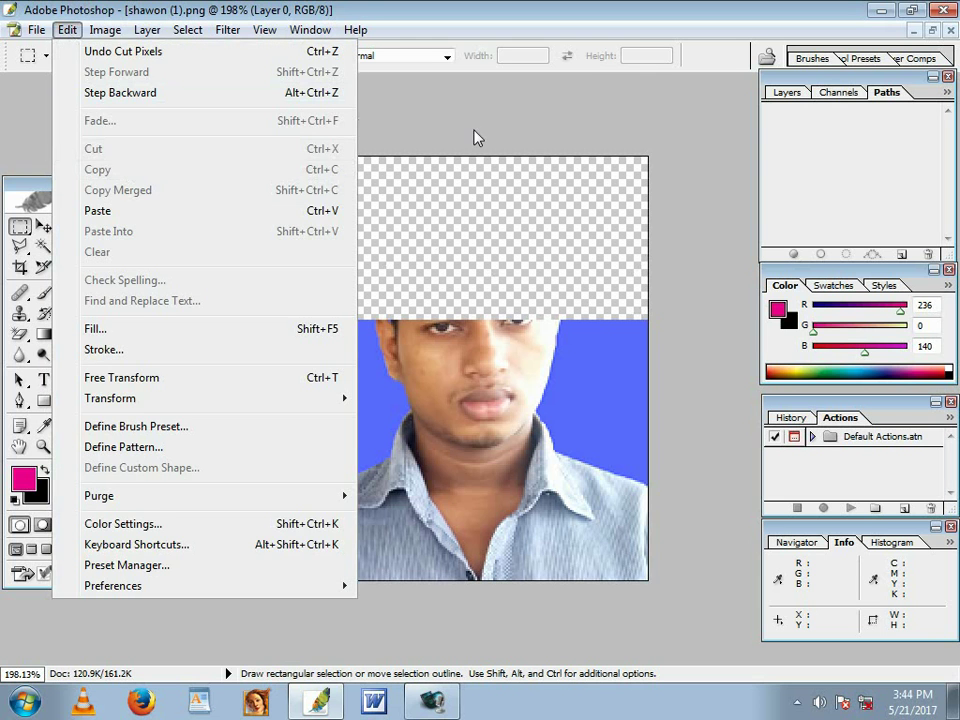
{"action": "key", "text": "Escape"}
{"action": "left_click_drag", "start_coordinate": [297, 304], "coordinate": [652, 535]}
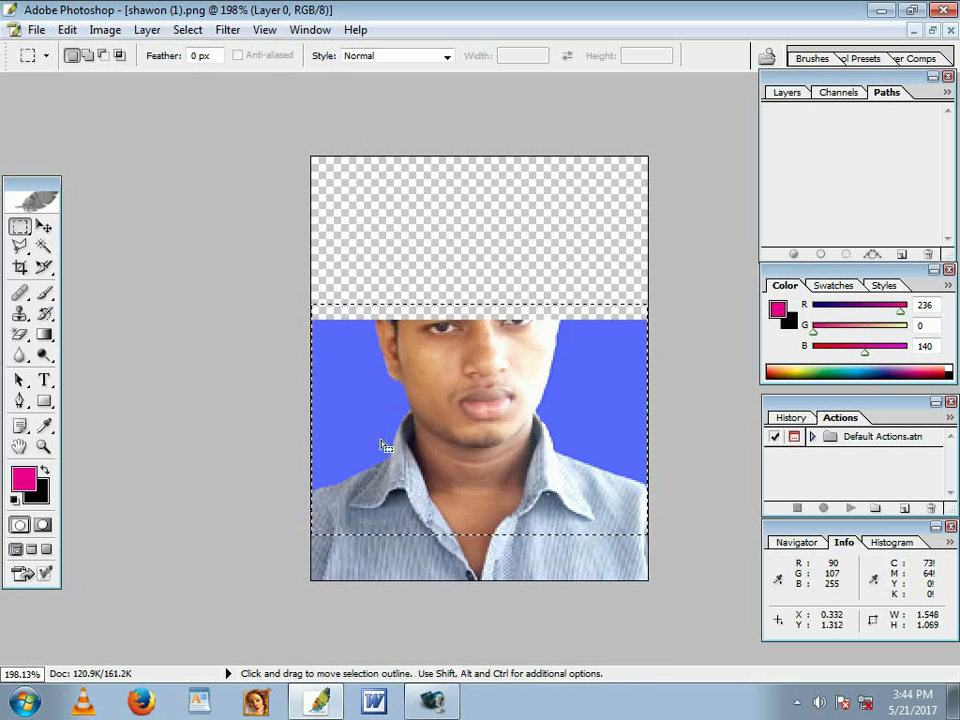
{"action": "left_click", "coordinate": [67, 30]}
{"action": "left_click", "coordinate": [139, 169]}
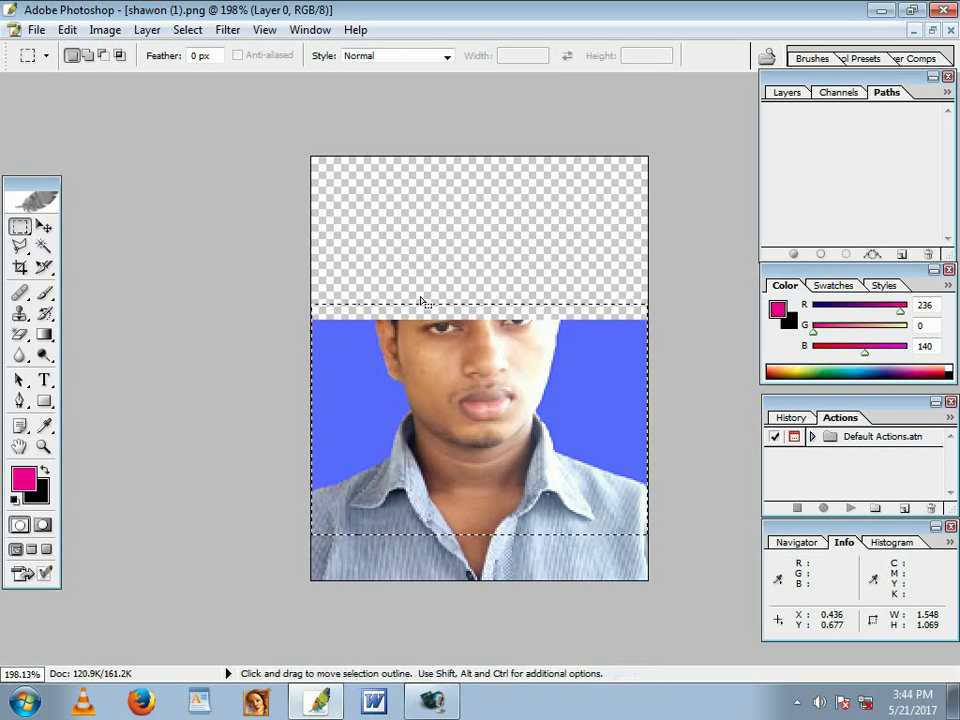
{"action": "left_click", "coordinate": [67, 30]}
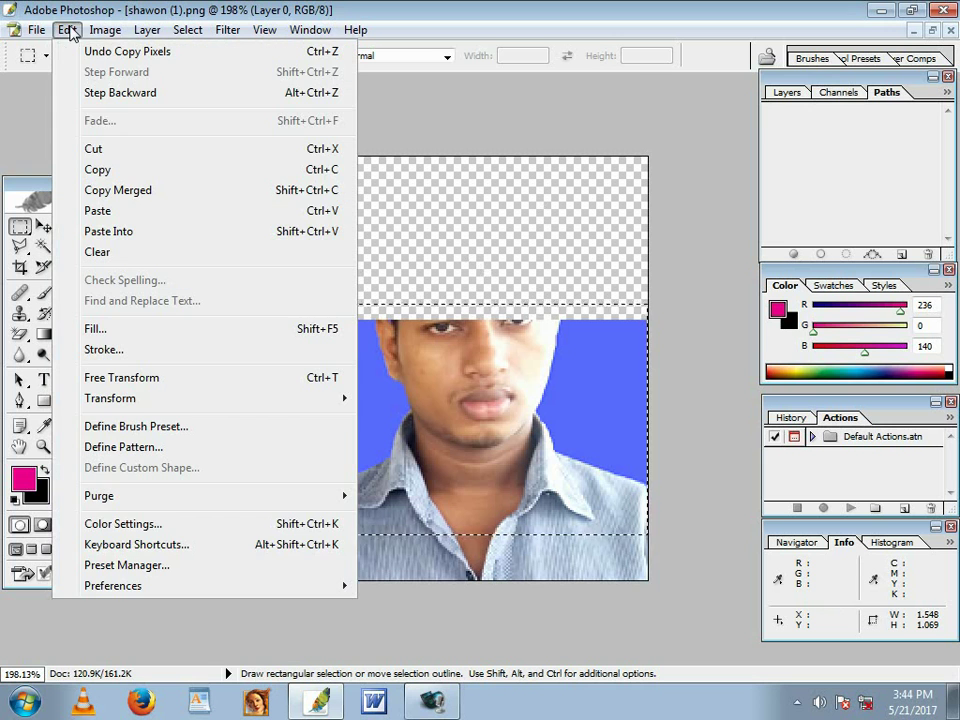
{"action": "left_click", "coordinate": [140, 192]}
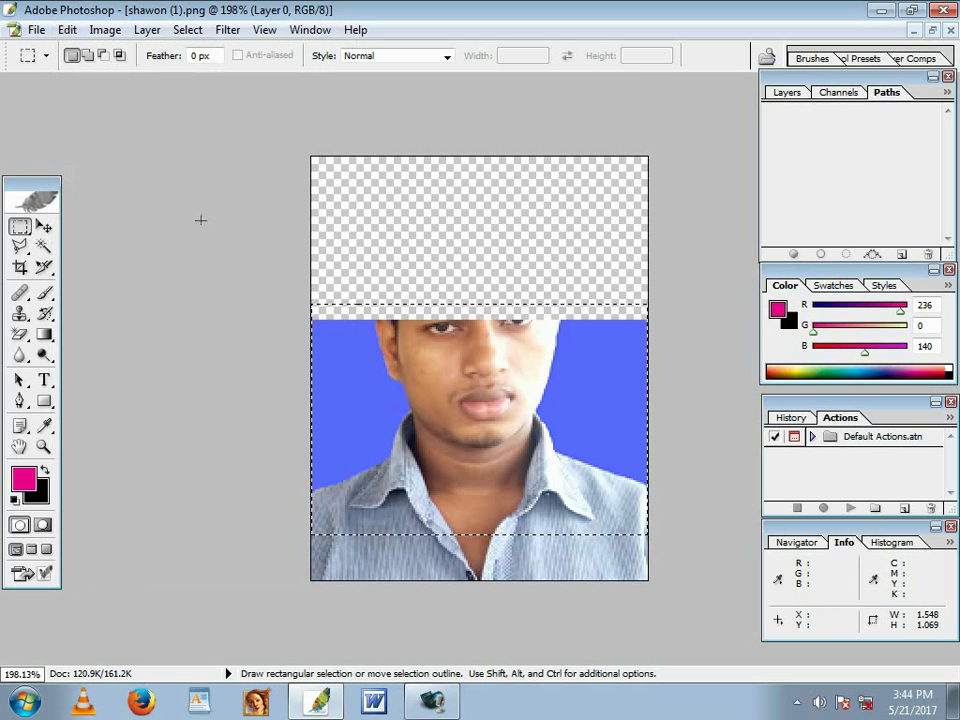
{"action": "left_click_drag", "start_coordinate": [490, 394], "coordinate": [466, 312]}
{"action": "left_click", "coordinate": [67, 29]}
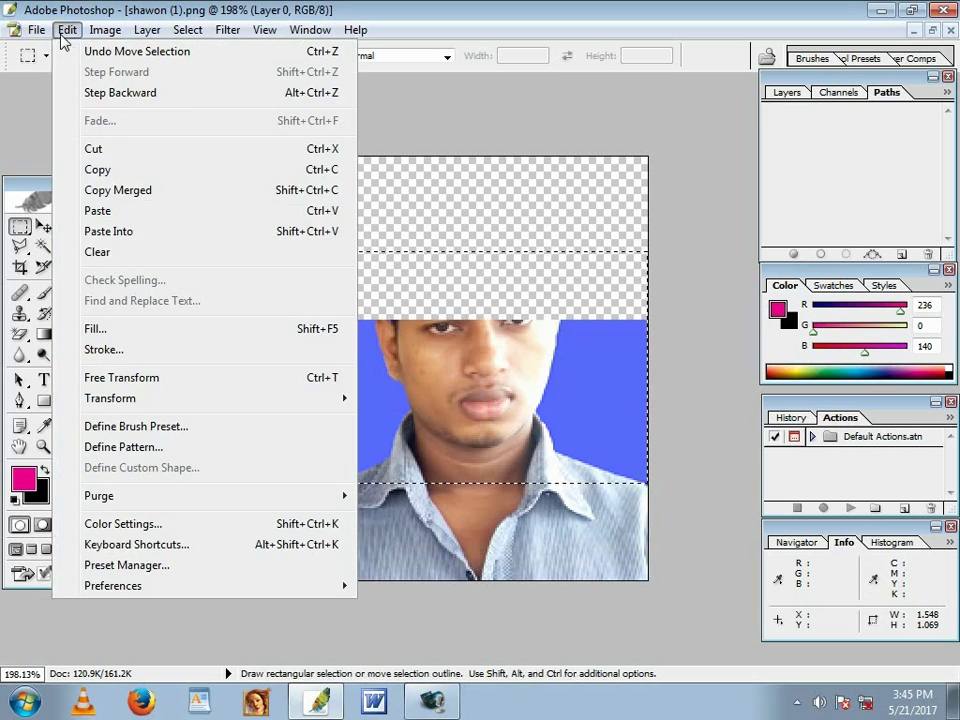
{"action": "left_click", "coordinate": [285, 167]}
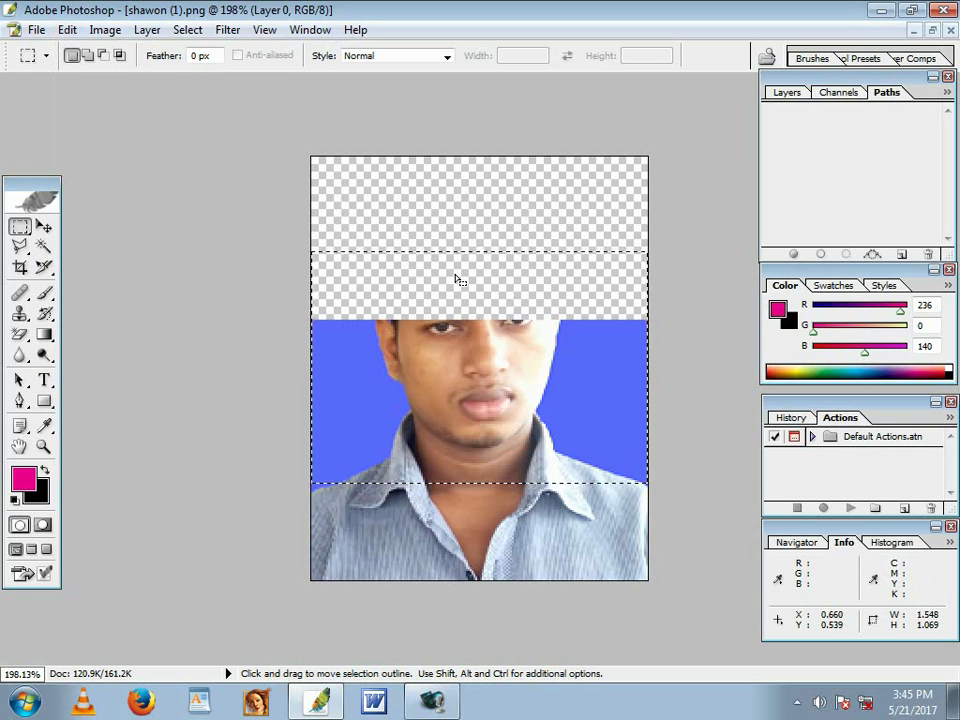
{"action": "key", "text": "ctrl+d"}
{"action": "left_click", "coordinate": [45, 229]}
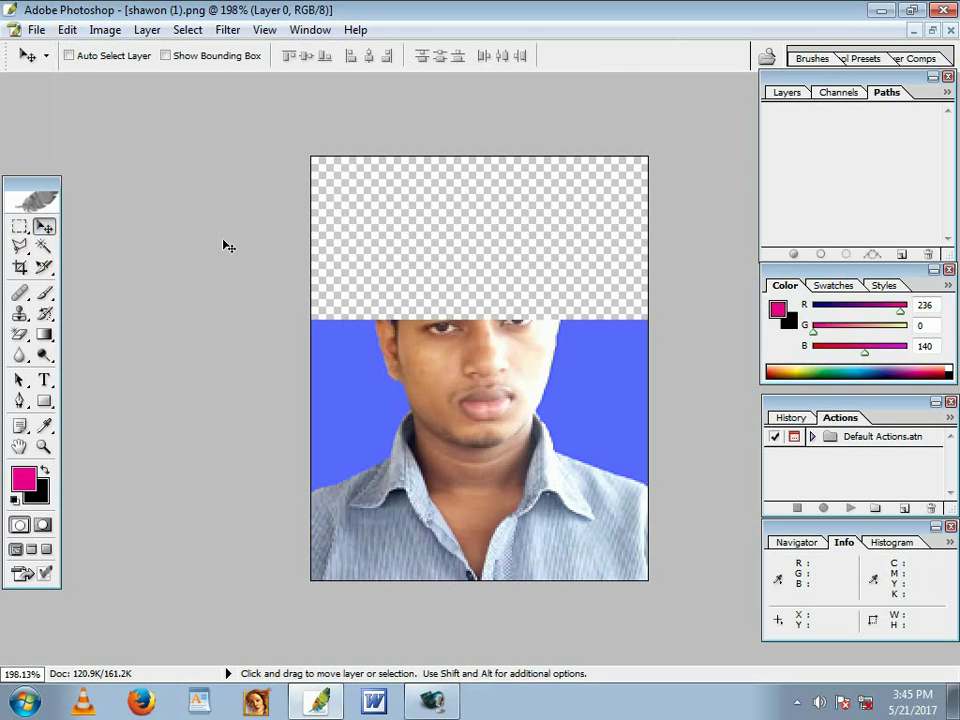
- Paste the copied photo as a new layer, move it up, then undo twice
{"action": "left_click", "coordinate": [67, 30]}
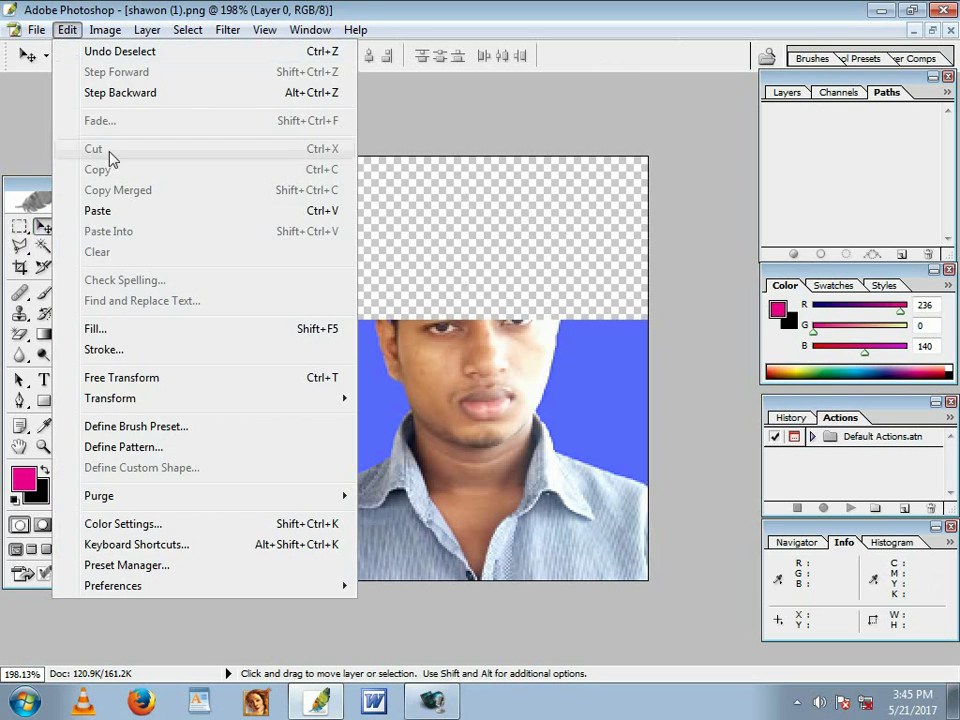
{"action": "left_click", "coordinate": [124, 212]}
{"action": "left_click_drag", "start_coordinate": [542, 356], "coordinate": [534, 252]}
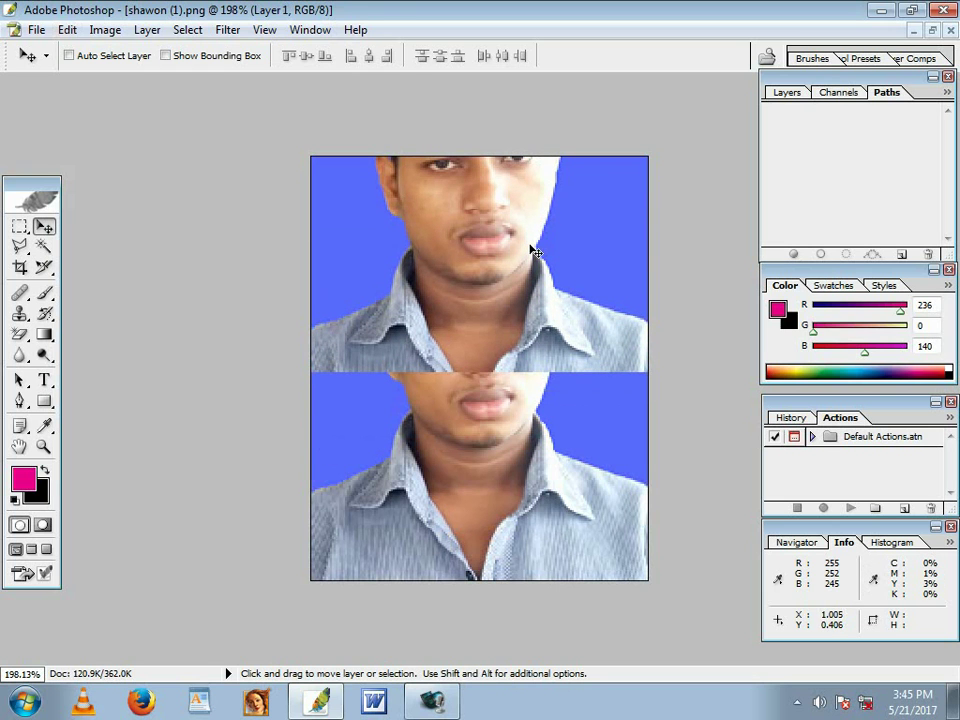
{"action": "key", "text": "ctrl+alt+z"}
{"action": "key", "text": "ctrl+alt+z"}
{"action": "key", "text": "ctrl+alt+z"}
{"action": "key", "text": "ctrl+alt+z"}
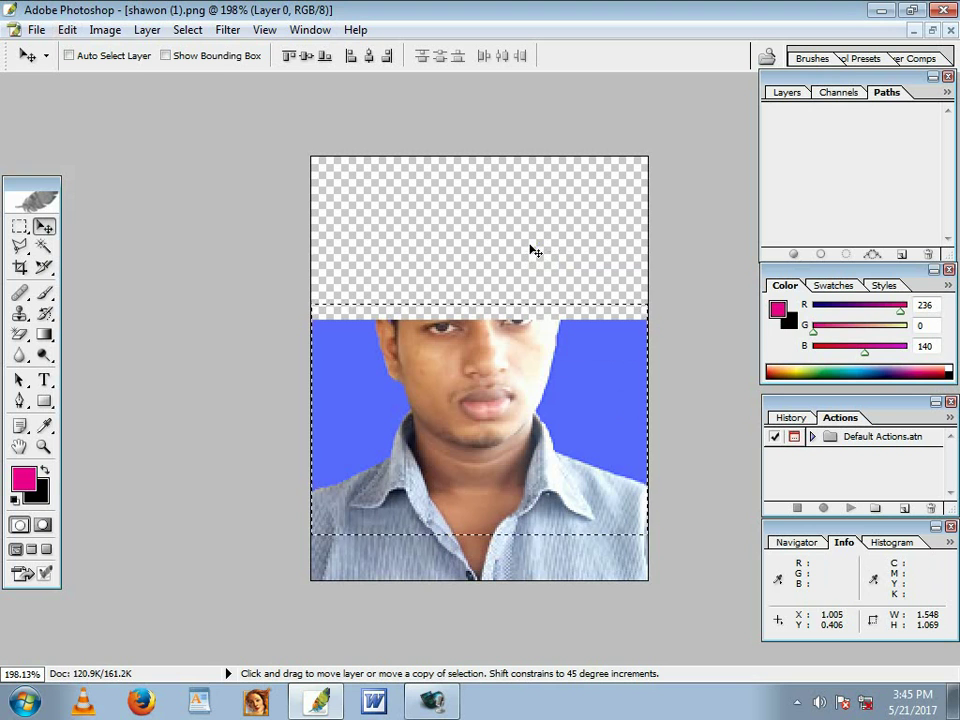
{"action": "key", "text": "ctrl+alt+z"}
{"action": "key", "text": "ctrl+alt+z"}
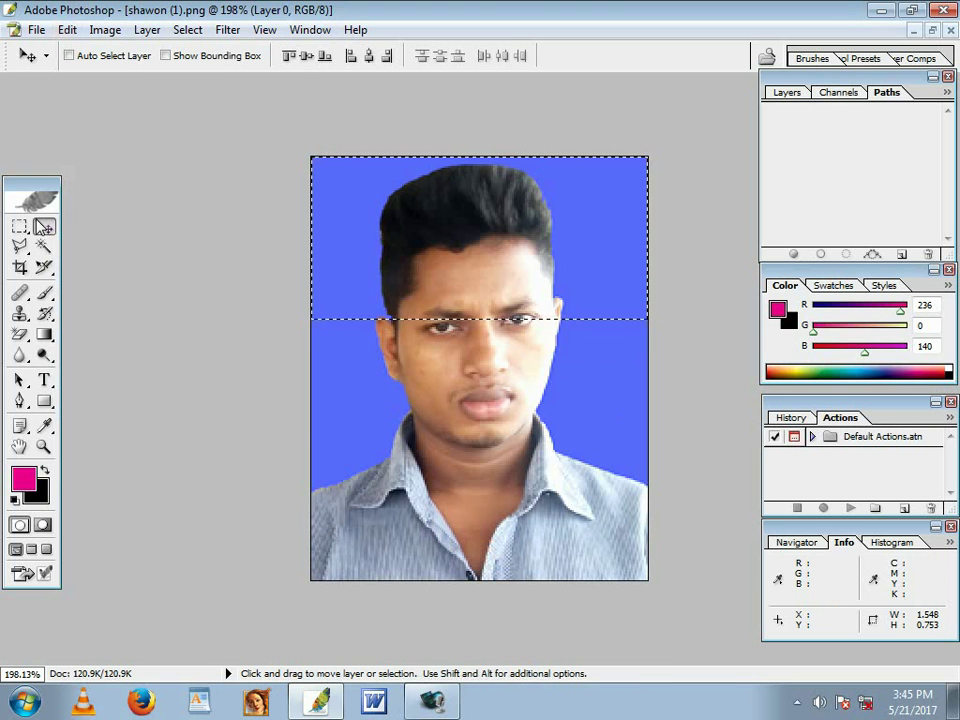
- Paste the copied photo into a marquee over the top strip and shift it into place
{"action": "left_click", "coordinate": [20, 226]}
{"action": "left_click", "coordinate": [124, 251]}
{"action": "left_click_drag", "start_coordinate": [386, 257], "coordinate": [648, 367]}
{"action": "left_click", "coordinate": [66, 30]}
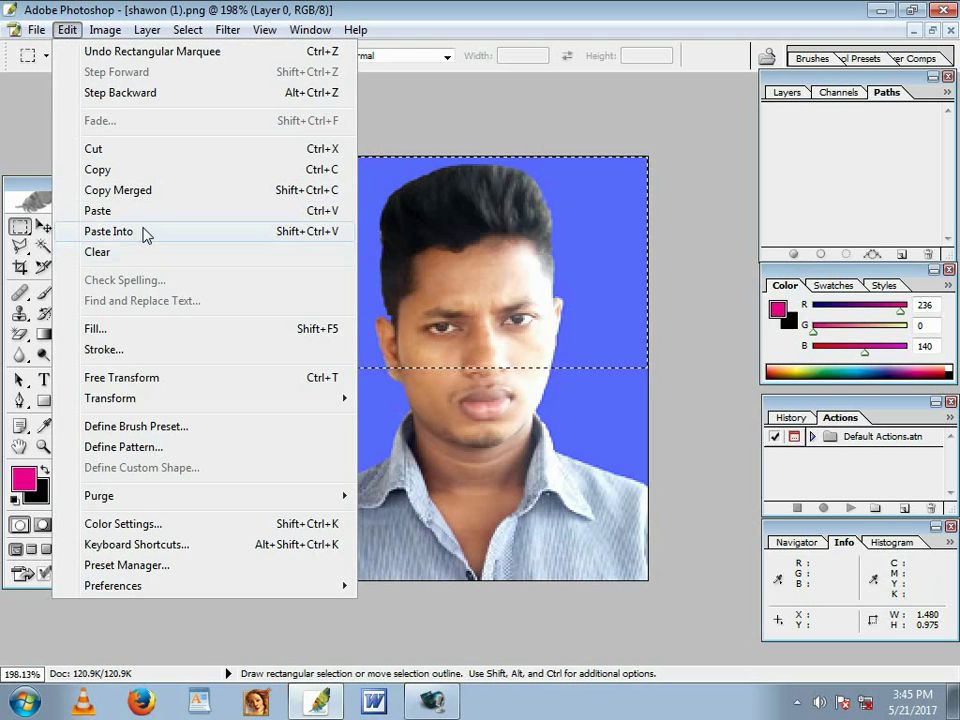
{"action": "left_click", "coordinate": [137, 232]}
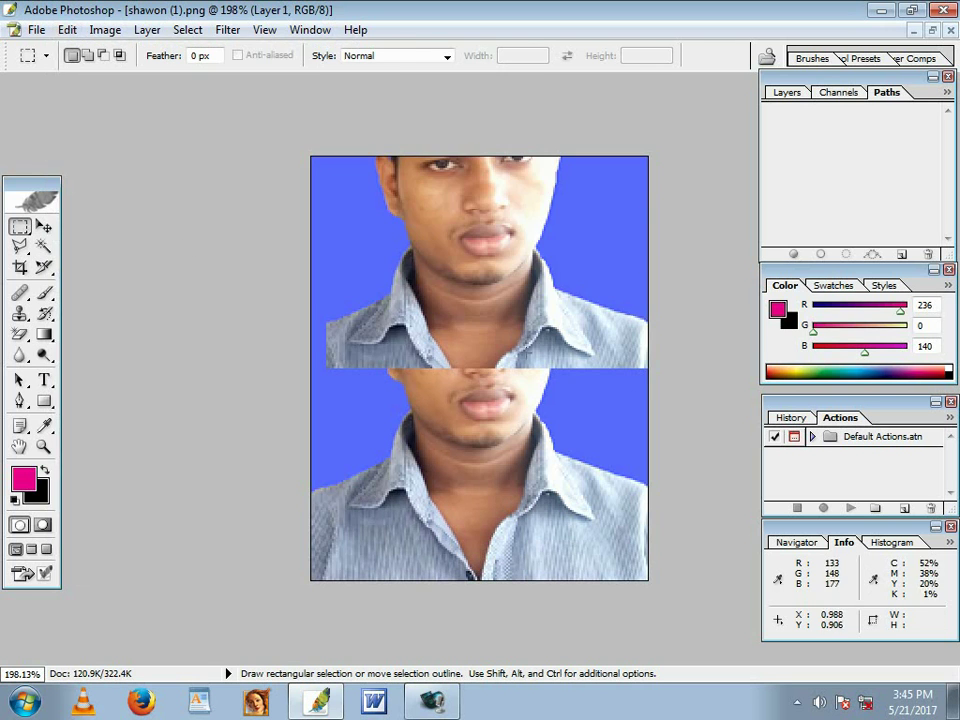
{"action": "left_click", "coordinate": [44, 228]}
{"action": "left_click_drag", "start_coordinate": [580, 300], "coordinate": [564, 319]}
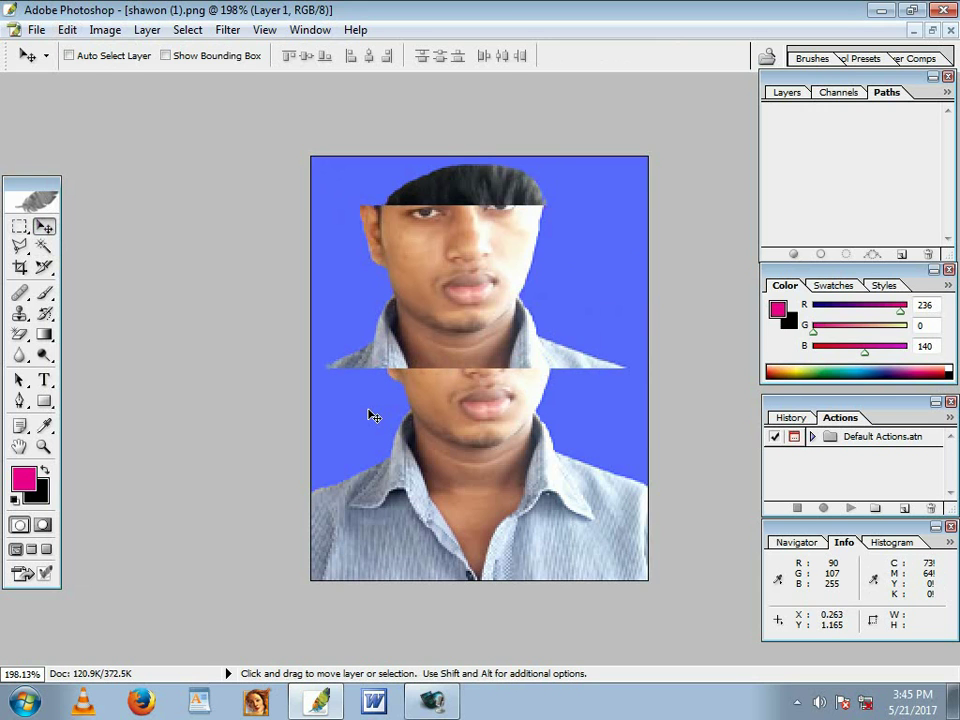
{"action": "left_click_drag", "start_coordinate": [448, 313], "coordinate": [498, 316]}
{"action": "left_click_drag", "start_coordinate": [519, 353], "coordinate": [476, 355]}
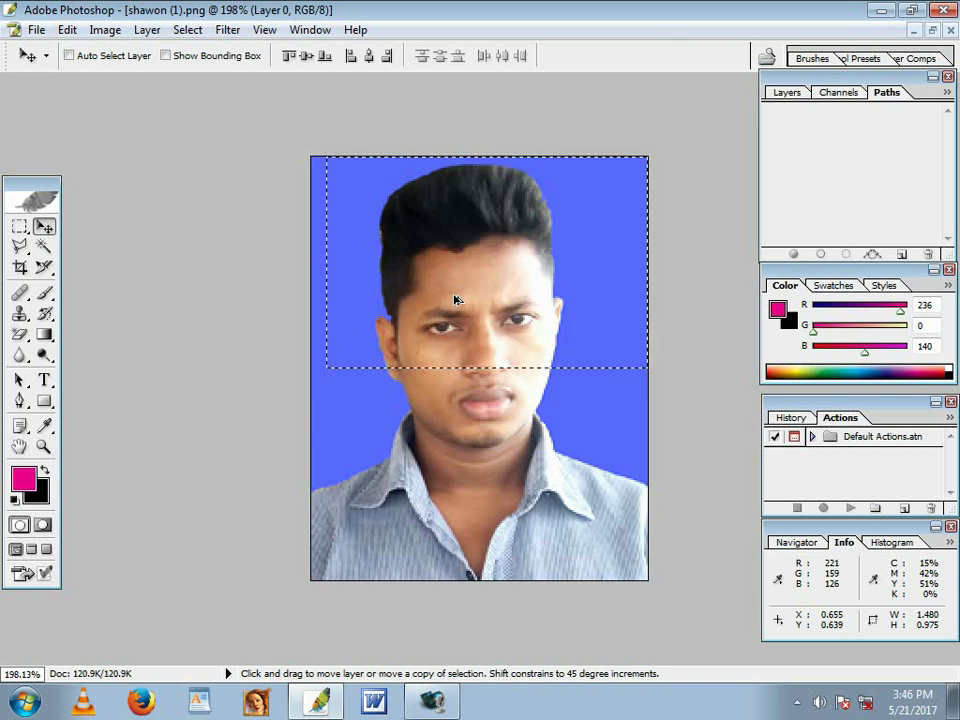
{"action": "left_click", "coordinate": [19, 226]}
{"action": "left_click", "coordinate": [193, 317]}
{"action": "left_click", "coordinate": [55, 228]}
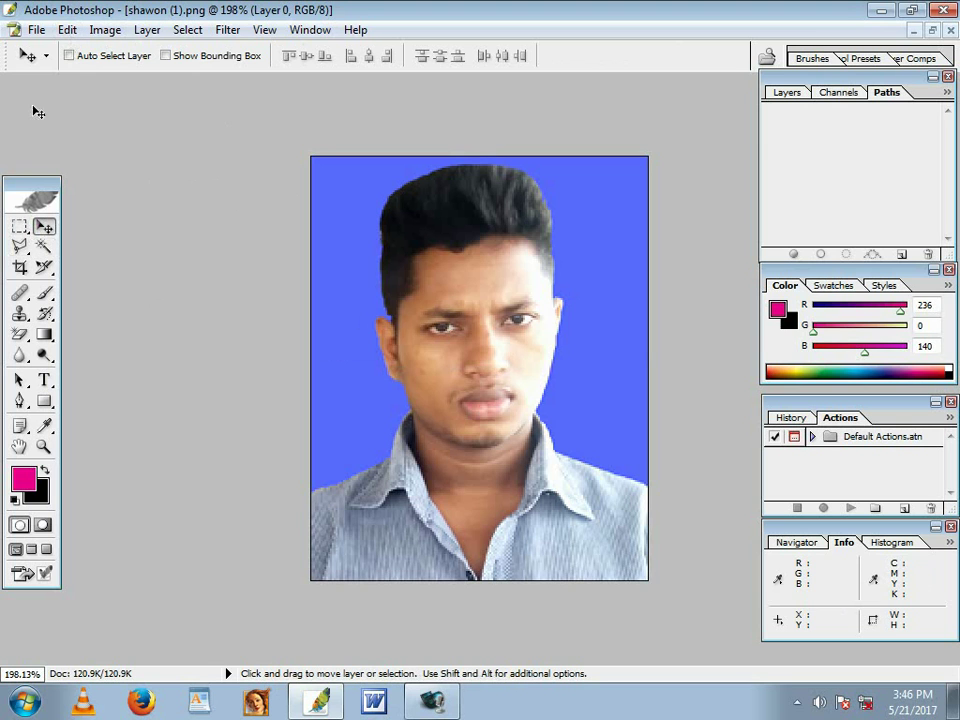
{"action": "left_click", "coordinate": [75, 34]}
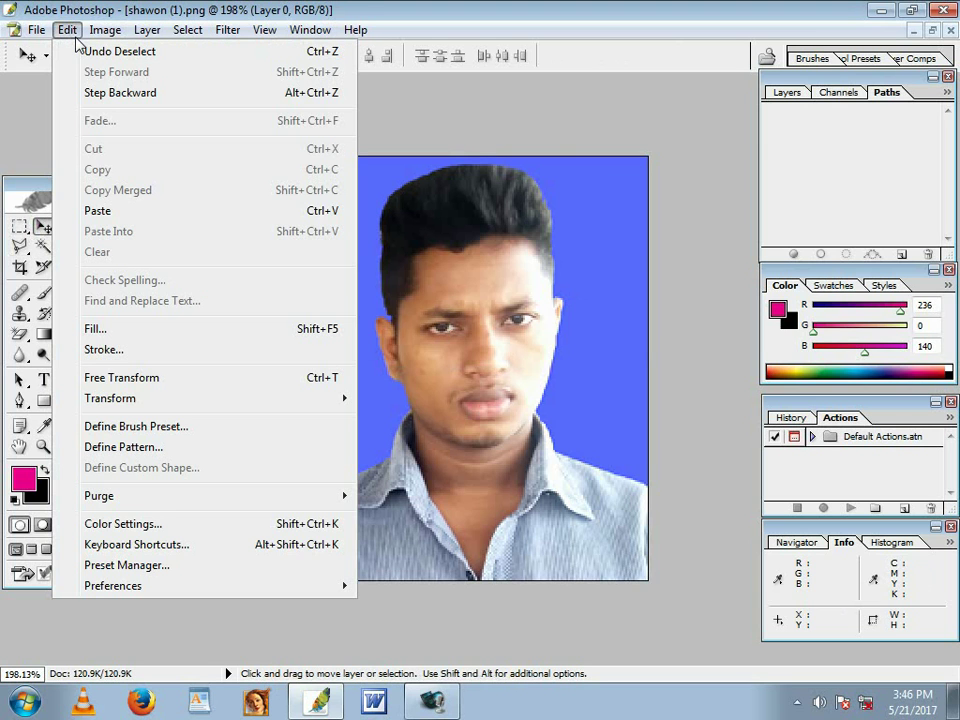
{"action": "left_click", "coordinate": [517, 134]}
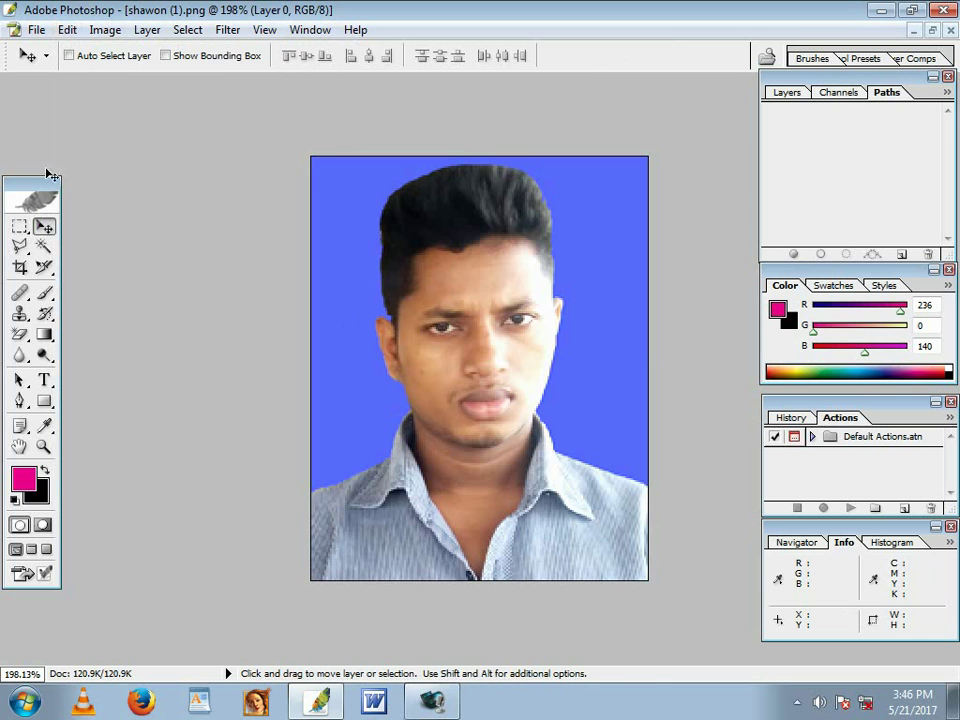
{"action": "left_click", "coordinate": [20, 226]}
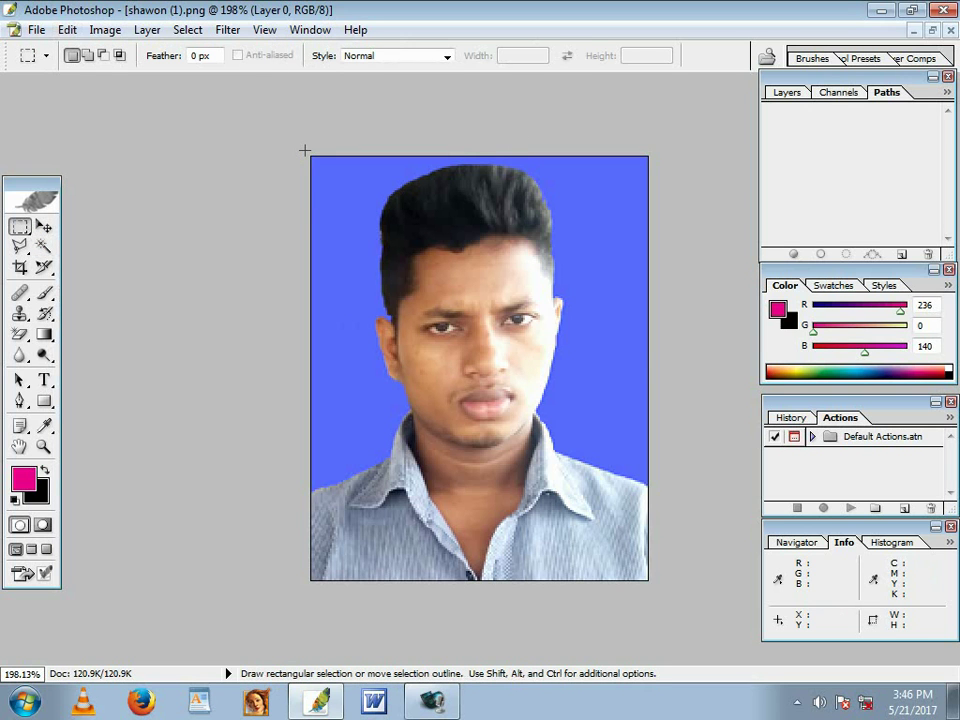
{"action": "left_click", "coordinate": [68, 31]}
{"action": "left_click", "coordinate": [104, 30]}
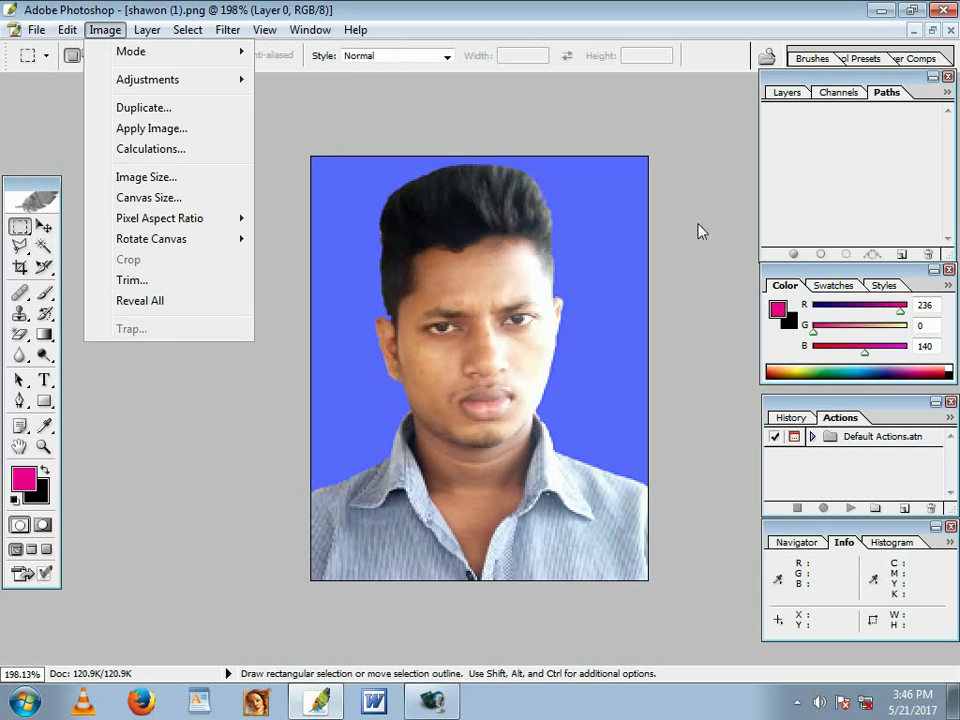
{"action": "left_click", "coordinate": [527, 137]}
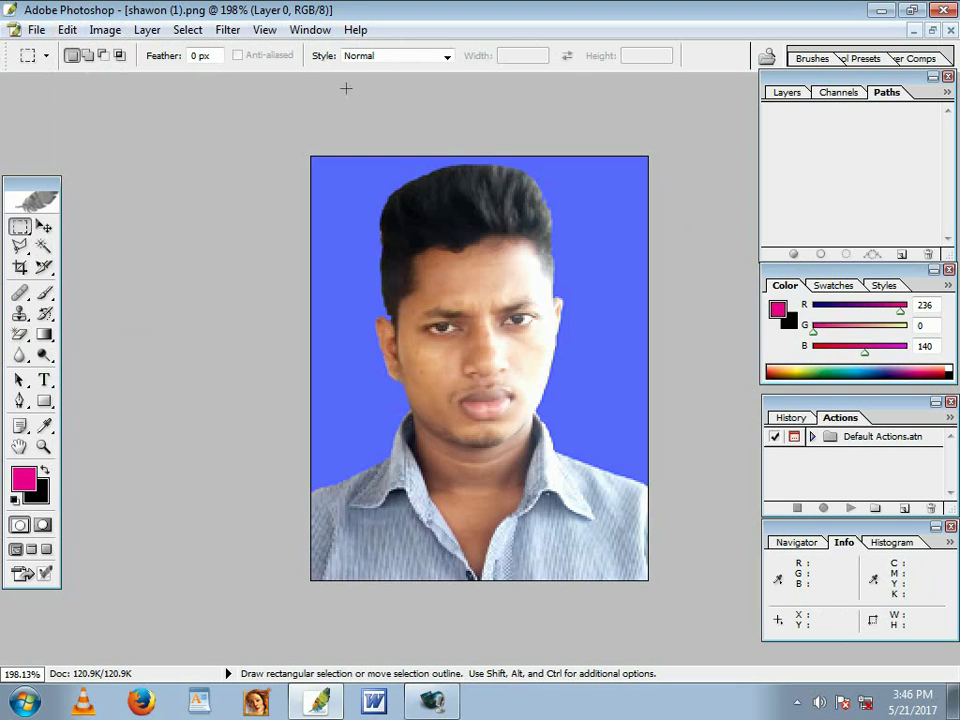
- Marquee the photo from its top edge down to the chin, adjusting the outline
{"action": "left_click_drag", "start_coordinate": [307, 159], "coordinate": [751, 380]}
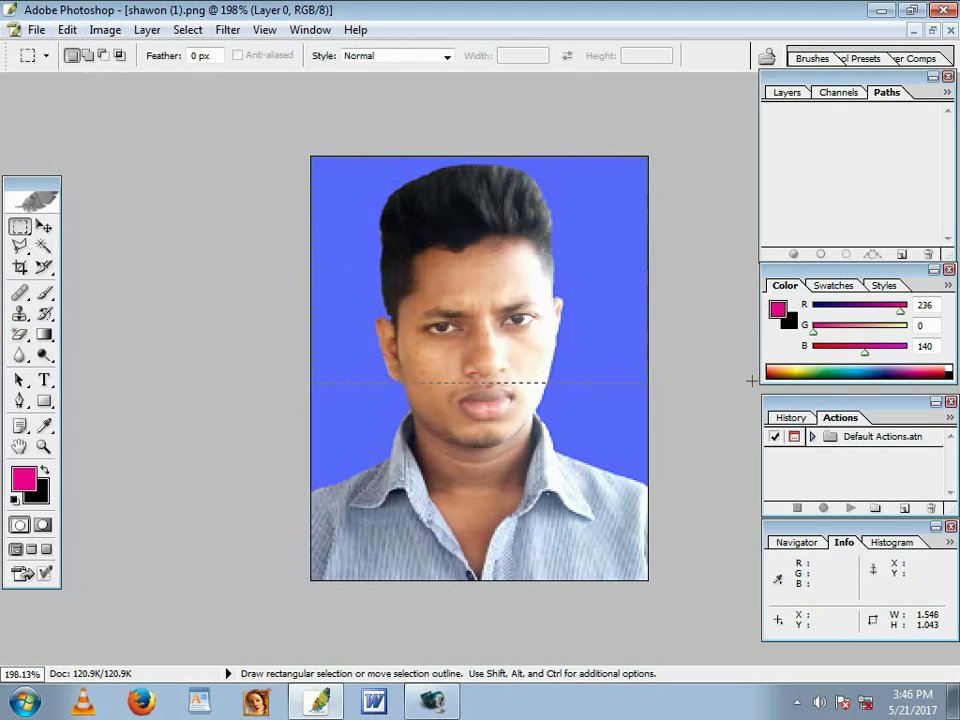
{"action": "left_click_drag", "start_coordinate": [726, 454], "coordinate": [731, 431]}
{"action": "left_click_drag", "start_coordinate": [437, 289], "coordinate": [438, 313]}
{"action": "left_click_drag", "start_coordinate": [413, 256], "coordinate": [406, 236]}
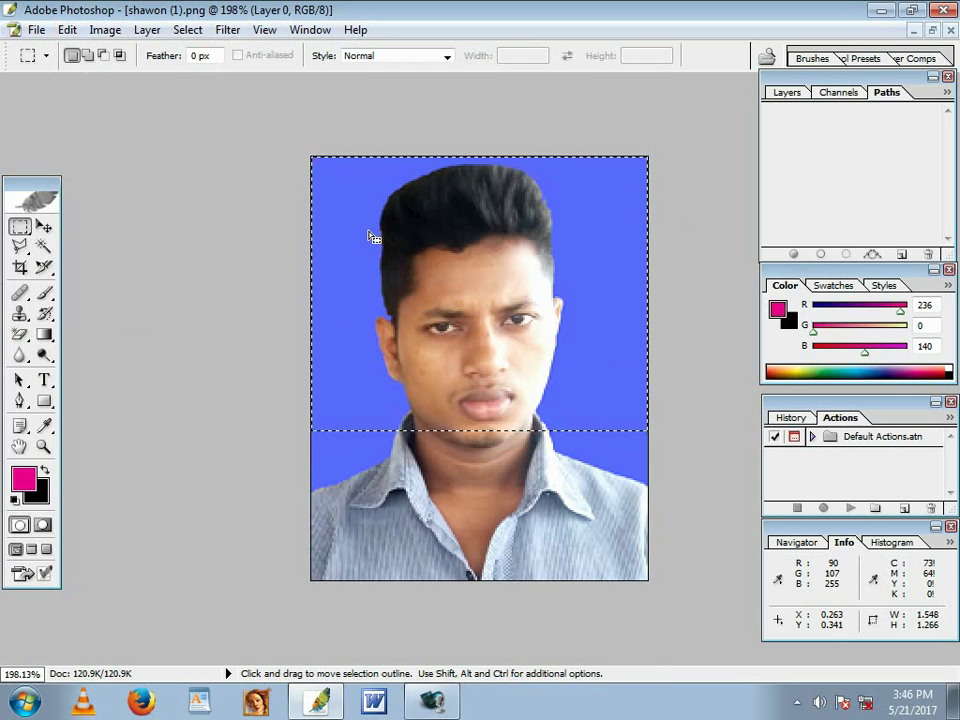
- Clear the selected area to transparency with Edit > Clear, then undo it
{"action": "left_click", "coordinate": [68, 30]}
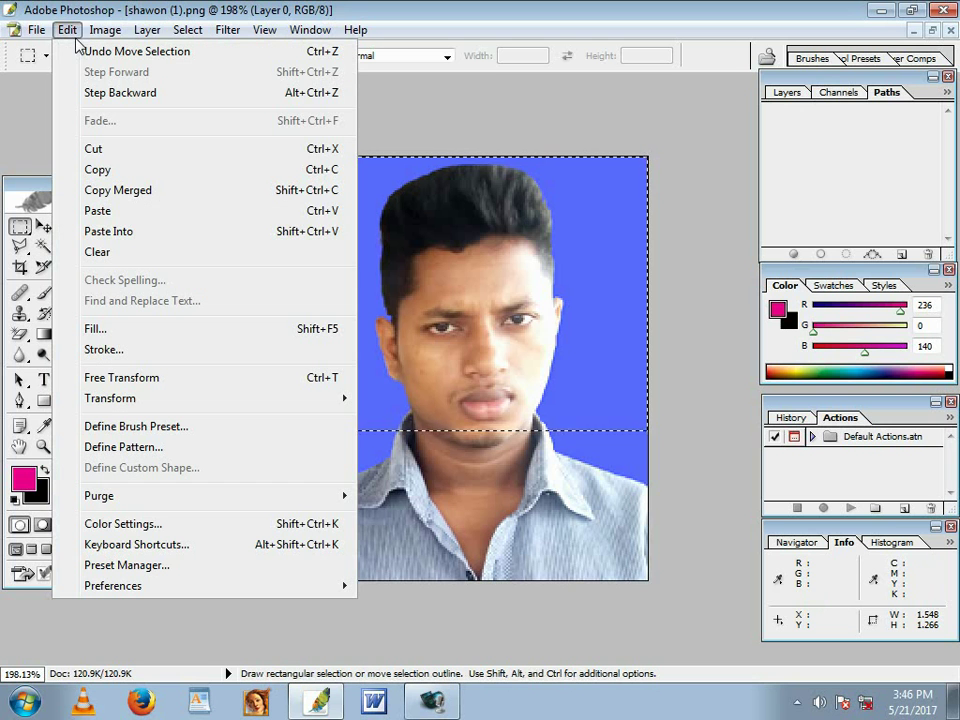
{"action": "left_click", "coordinate": [118, 258]}
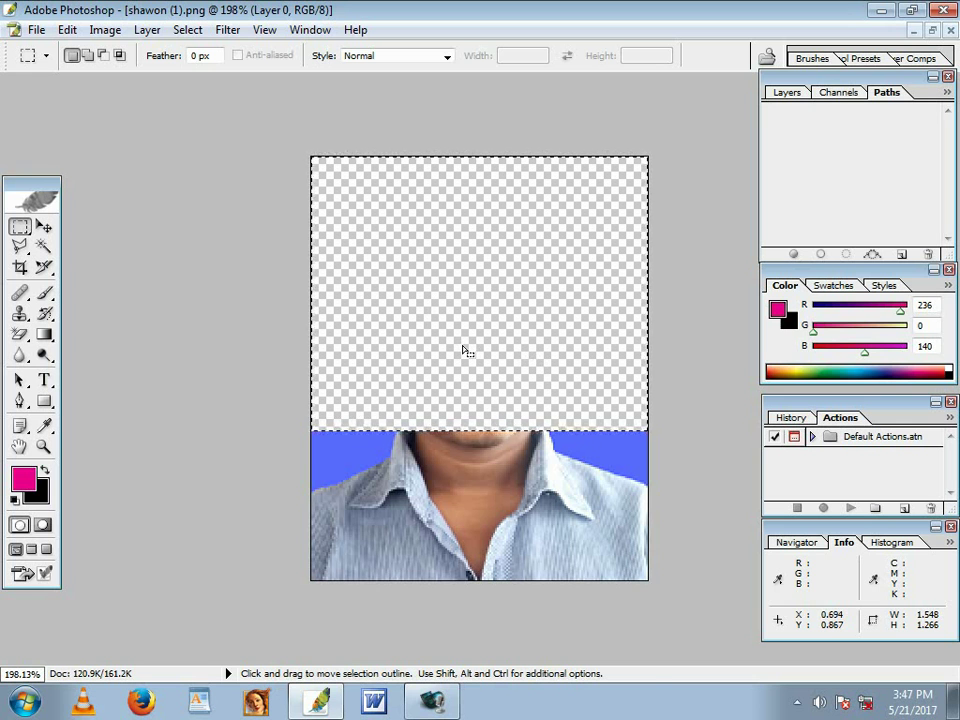
{"action": "key", "text": "ctrl+z"}
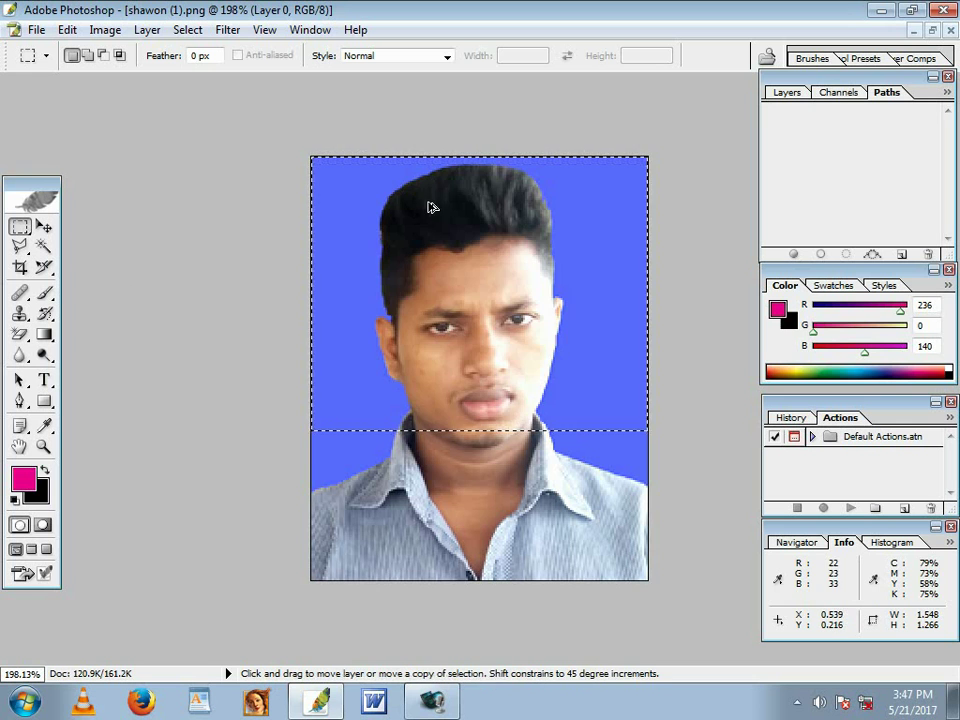
{"action": "left_click", "coordinate": [104, 31]}
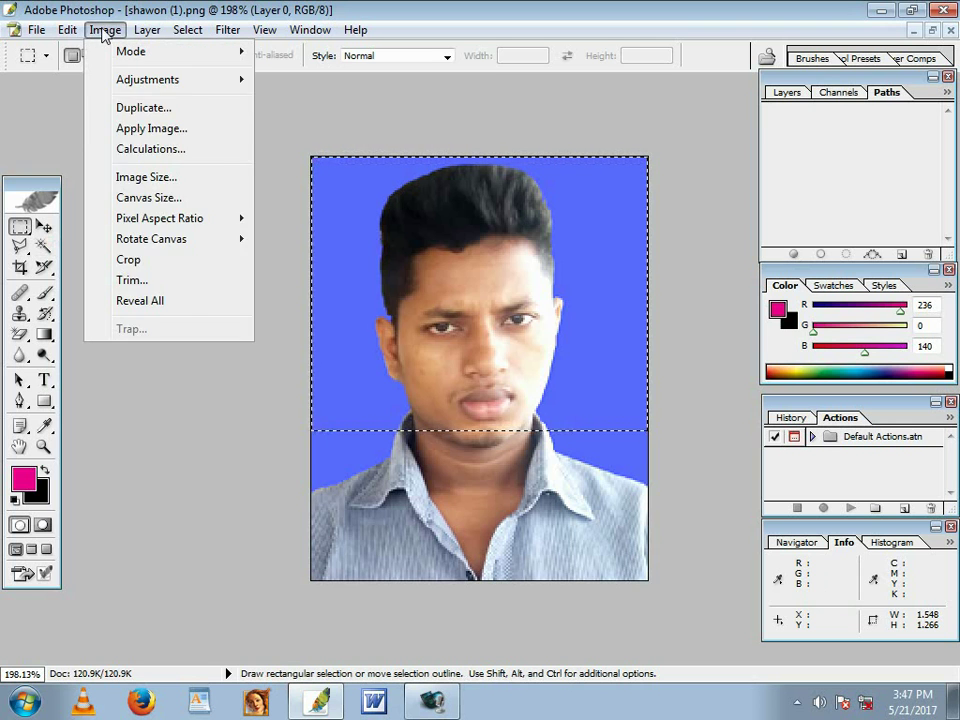
{"action": "mouse_move", "coordinate": [68, 31]}
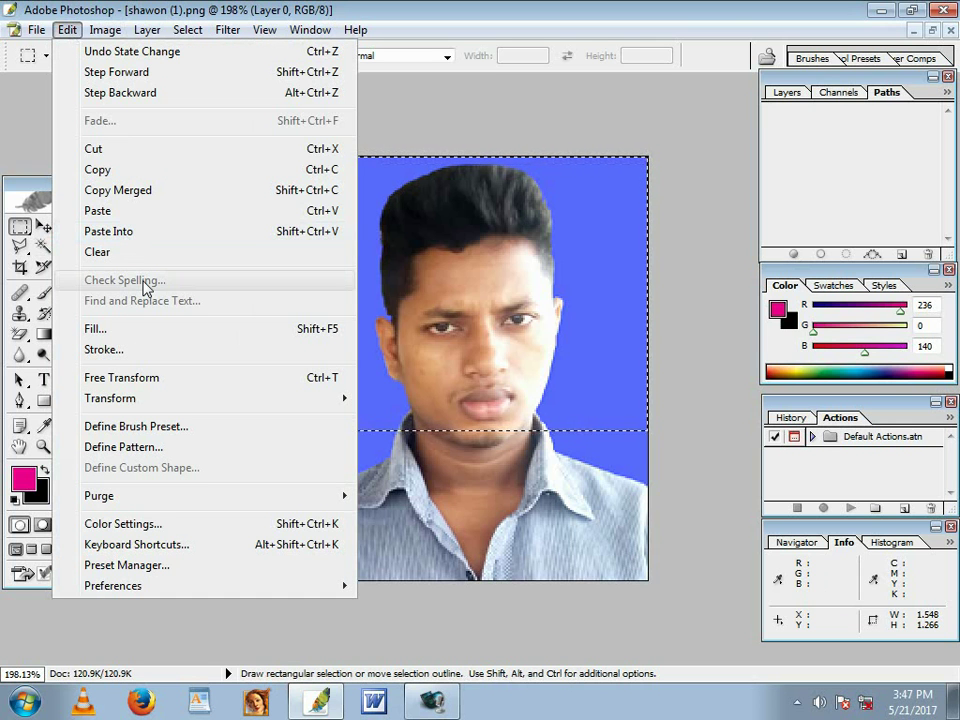
- Deselect, choose the Type tool, and set the text colour to black
{"action": "left_click", "coordinate": [617, 120]}
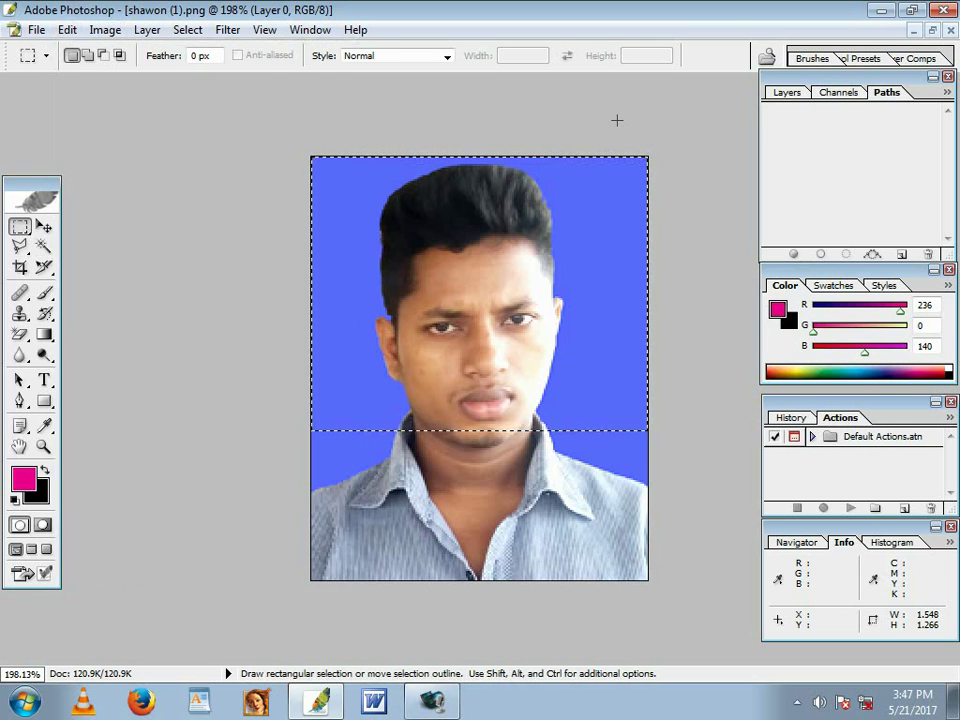
{"action": "left_click", "coordinate": [160, 287]}
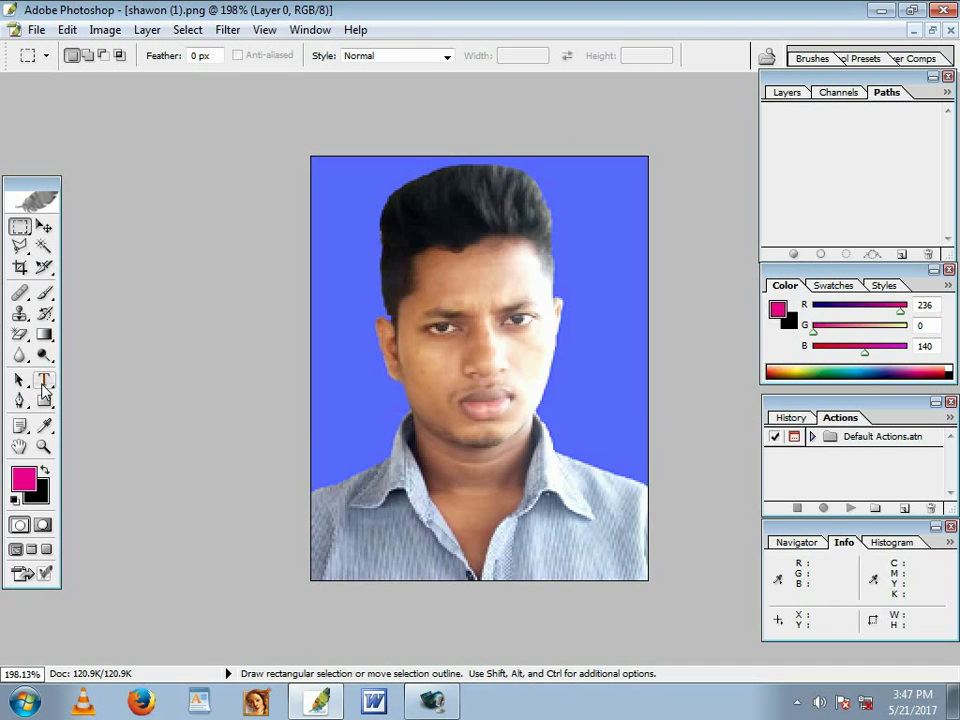
{"action": "left_click", "coordinate": [44, 380]}
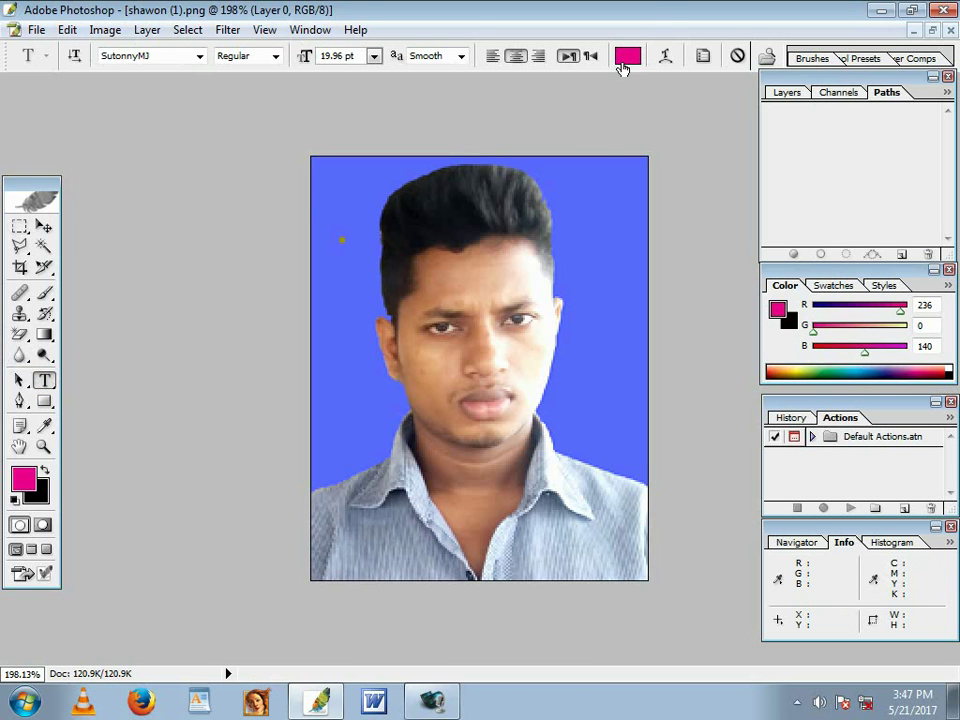
{"action": "left_click", "coordinate": [627, 56]}
{"action": "left_click", "coordinate": [279, 477]}
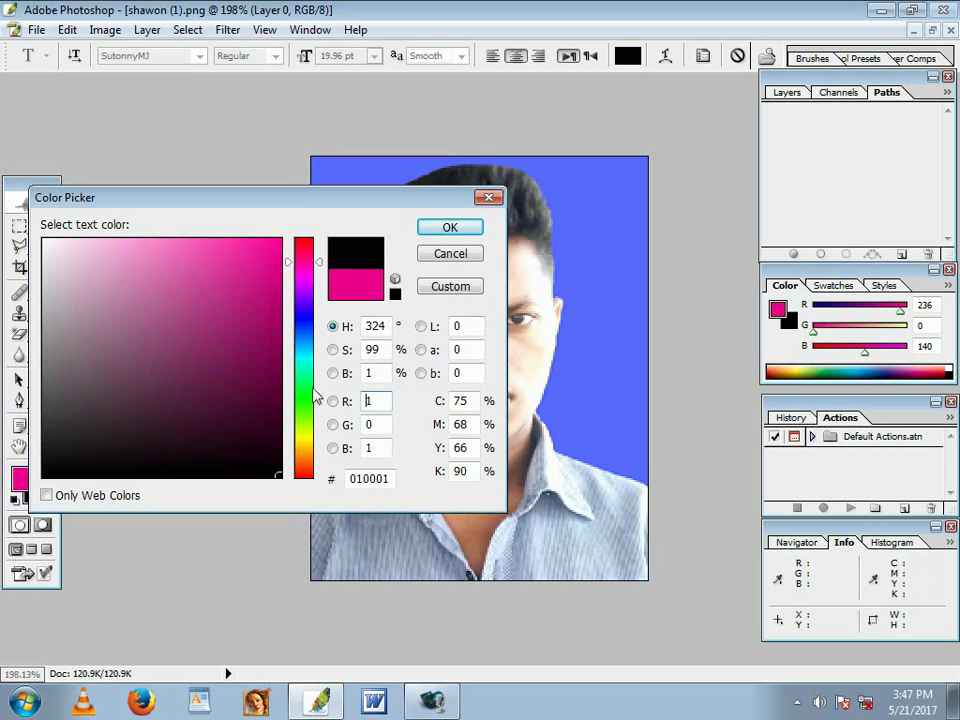
{"action": "left_click", "coordinate": [450, 230]}
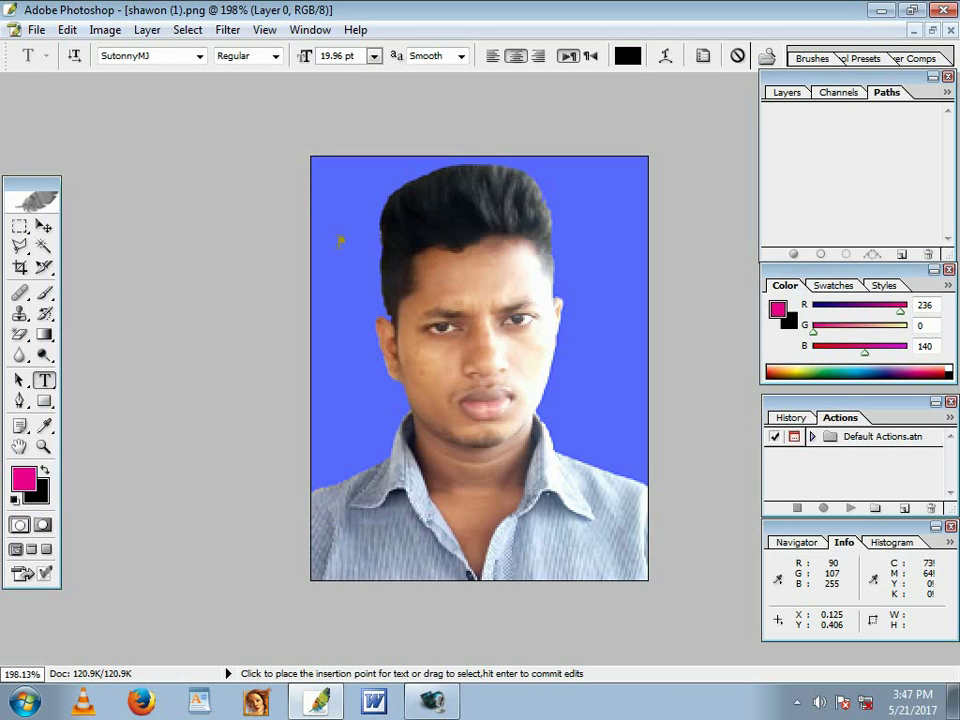
- Choose Times New Roman as the text font
{"action": "left_click", "coordinate": [199, 56]}
{"action": "scroll", "coordinate": [165, 270], "scroll_direction": "down", "scroll_amount": 9}
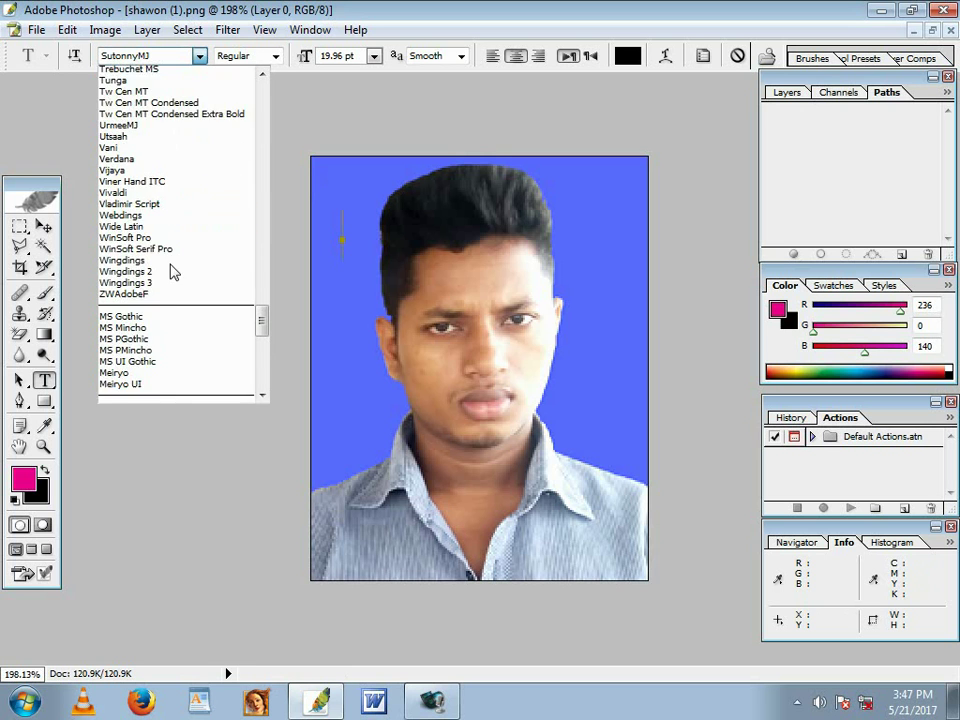
{"action": "scroll", "coordinate": [172, 196], "scroll_direction": "up", "scroll_amount": 3}
{"action": "scroll", "coordinate": [173, 160], "scroll_direction": "up", "scroll_amount": 2}
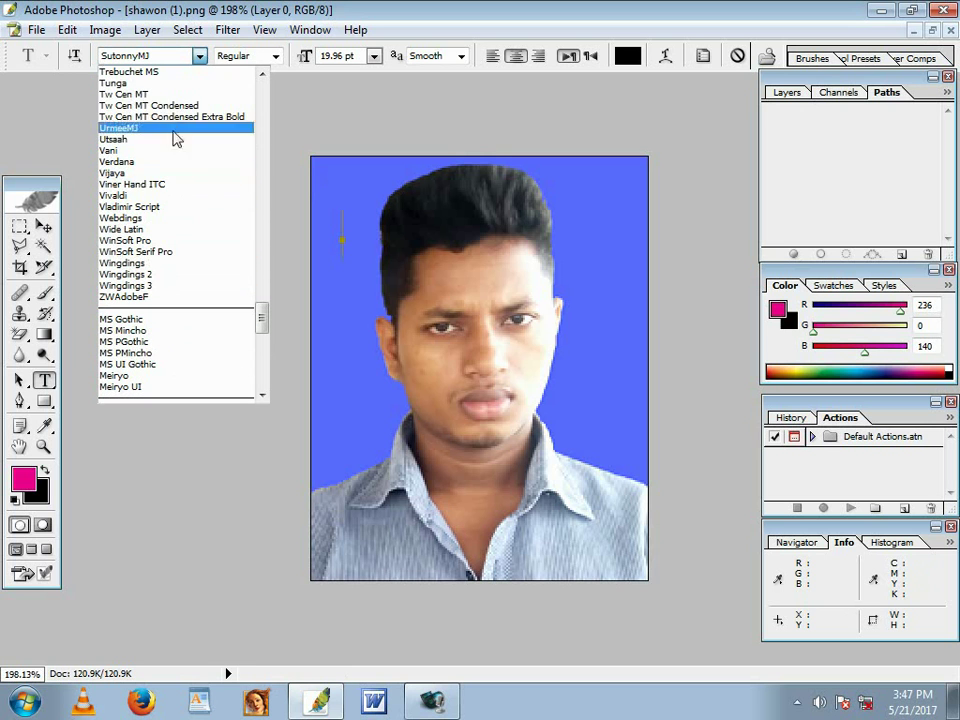
{"action": "scroll", "coordinate": [175, 118], "scroll_direction": "up", "scroll_amount": 4}
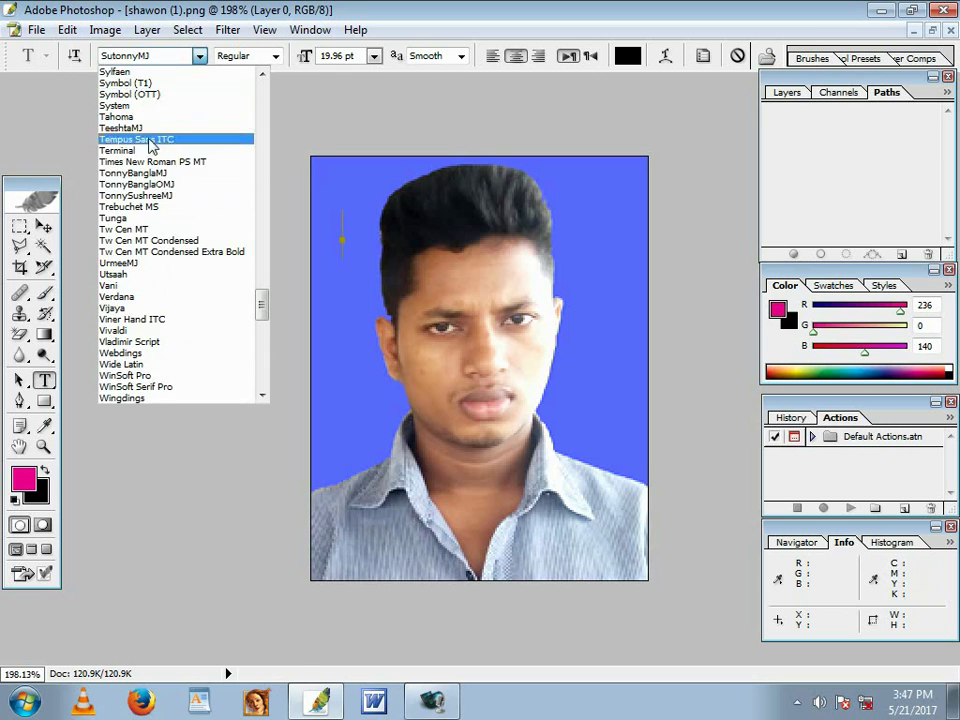
{"action": "left_click", "coordinate": [130, 160]}
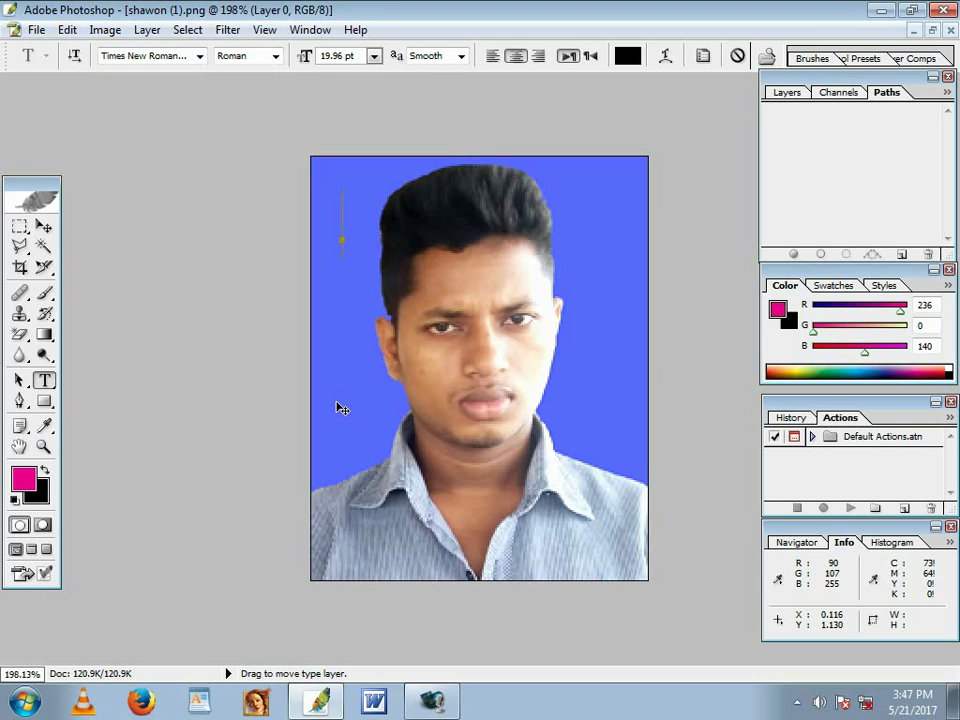
- Type the caption 'I am a', fixing typos, and drag the text down onto the face
{"action": "type", "text": "I am a"}
{"action": "type", "text": " su"}
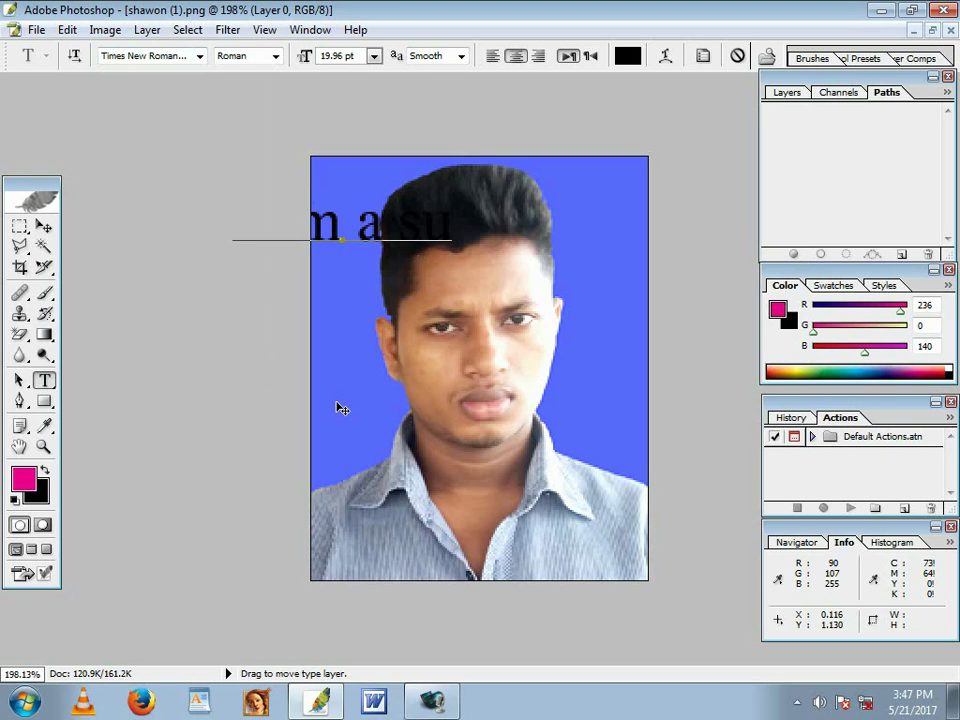
{"action": "type", "text": "du"}
{"action": "key", "text": "BackSpace"}
{"action": "key", "text": "BackSpace"}
{"action": "key", "text": "BackSpace"}
{"action": "key", "text": "BackSpace"}
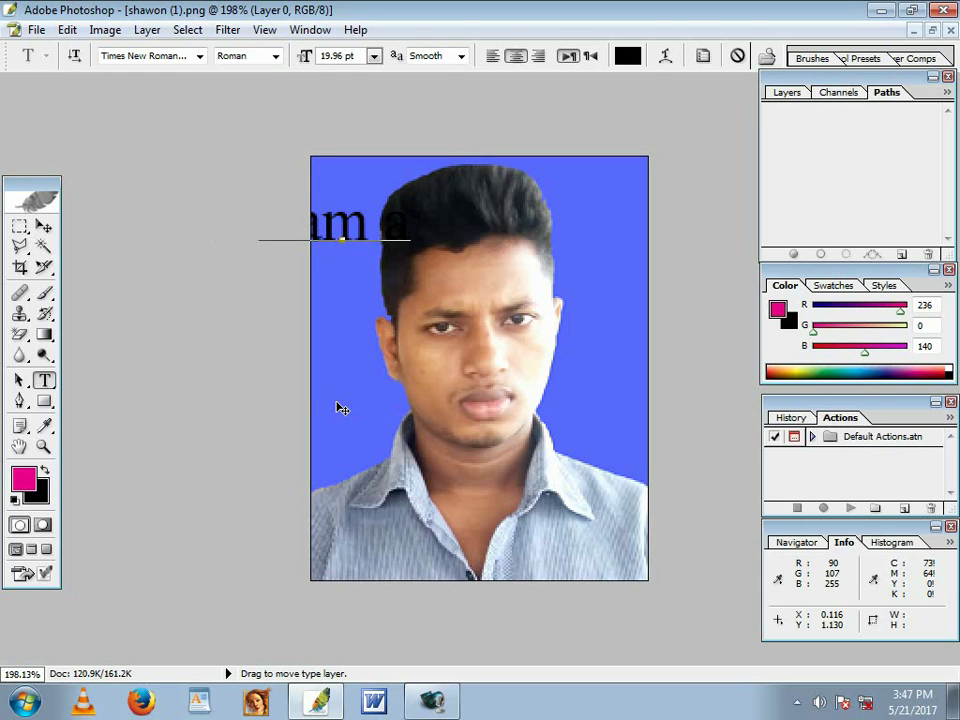
{"action": "type", "text": "syed"}
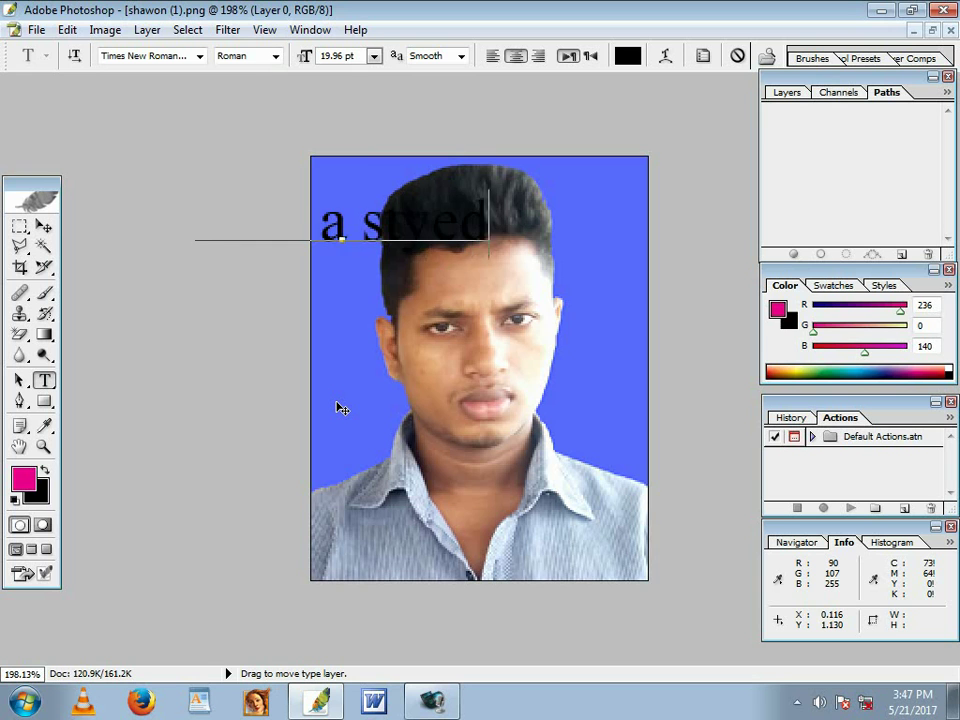
{"action": "key", "text": "BackSpace"}
{"action": "key", "text": "BackSpace"}
{"action": "key", "text": "BackSpace"}
{"action": "type", "text": "ty"}
- Finish the last word as 'studant' and shift the caption right inside the photo
{"action": "key", "text": "BackSpace"}
{"action": "key", "text": "BackSpace"}
{"action": "key", "text": "BackSpace"}
{"action": "right_click", "coordinate": [525, 430]}
{"action": "left_click_drag", "start_coordinate": [467, 412], "coordinate": [521, 535]}
{"action": "type", "text": "sd"}
{"action": "key", "text": "BackSpace"}
{"action": "type", "text": "tue"}
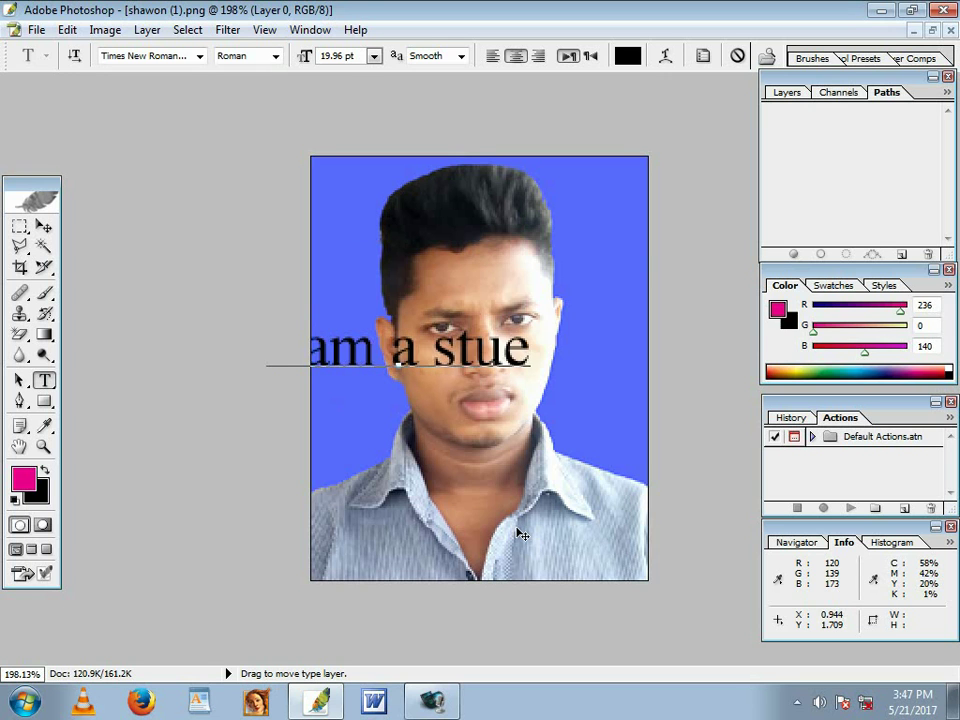
{"action": "key", "text": "BackSpace"}
{"action": "type", "text": "dent"}
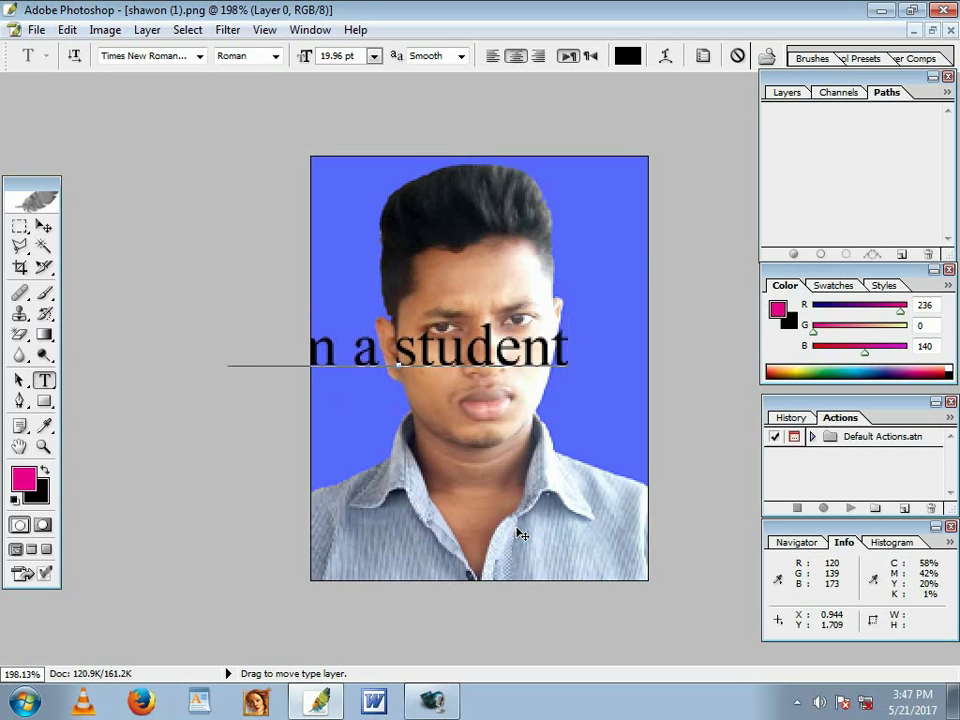
{"action": "key", "text": "BackSpace"}
{"action": "key", "text": "BackSpace"}
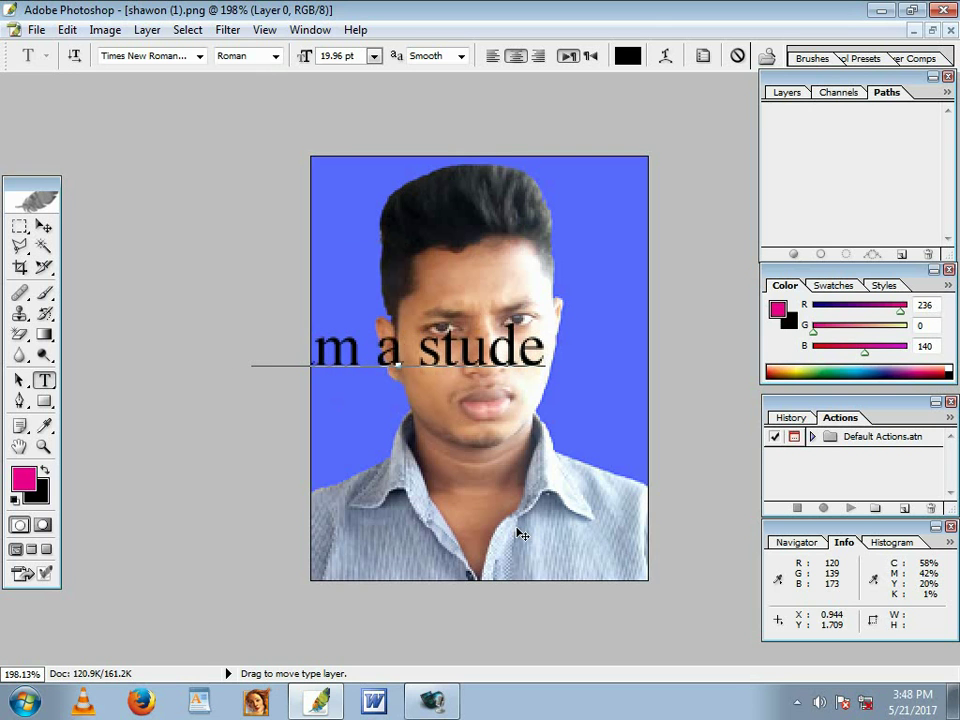
{"action": "key", "text": "BackSpace"}
{"action": "type", "text": "ant"}
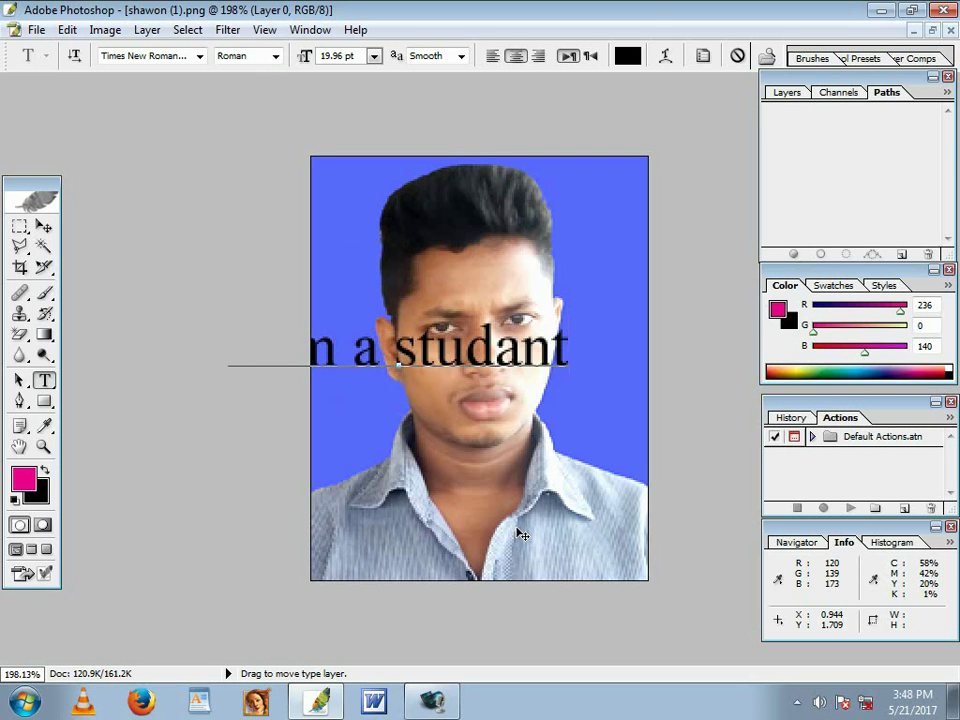
{"action": "left_click_drag", "start_coordinate": [531, 506], "coordinate": [596, 514]}
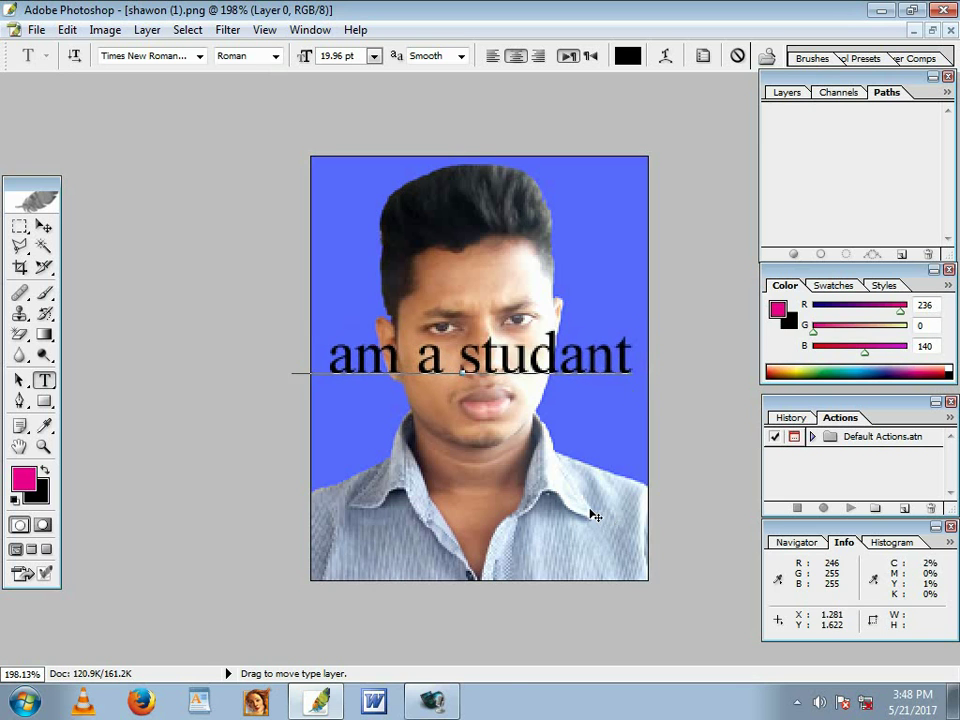
- Narrow the caption to 87.8% width and shift it right so the leading 'I' shows
{"action": "left_click", "coordinate": [43, 226]}
{"action": "key", "text": "ctrl+t"}
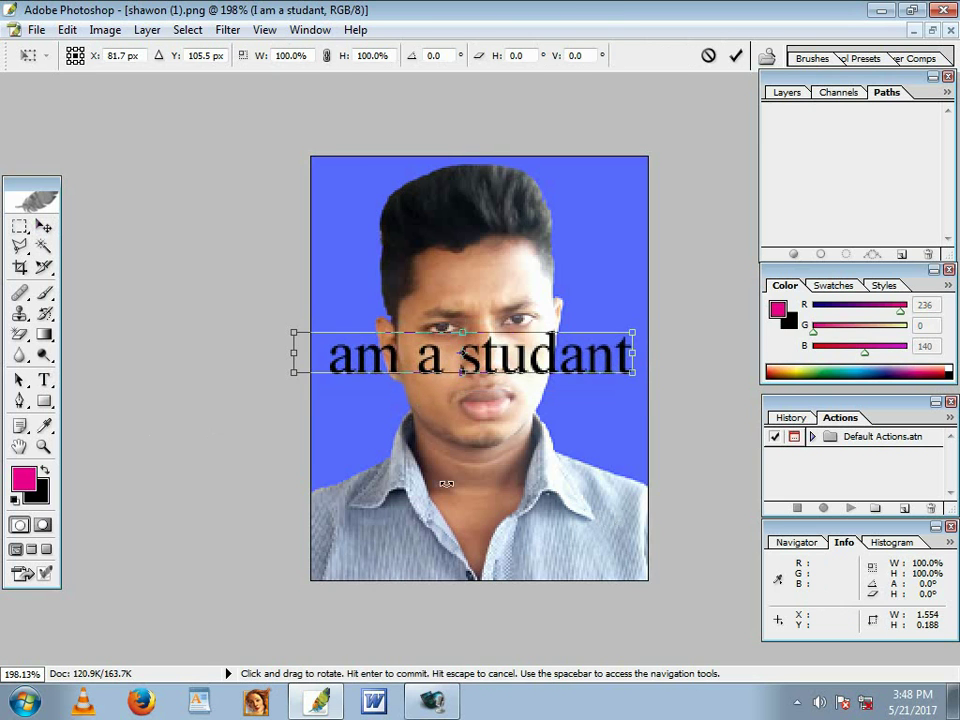
{"action": "left_click_drag", "start_coordinate": [633, 354], "coordinate": [595, 364]}
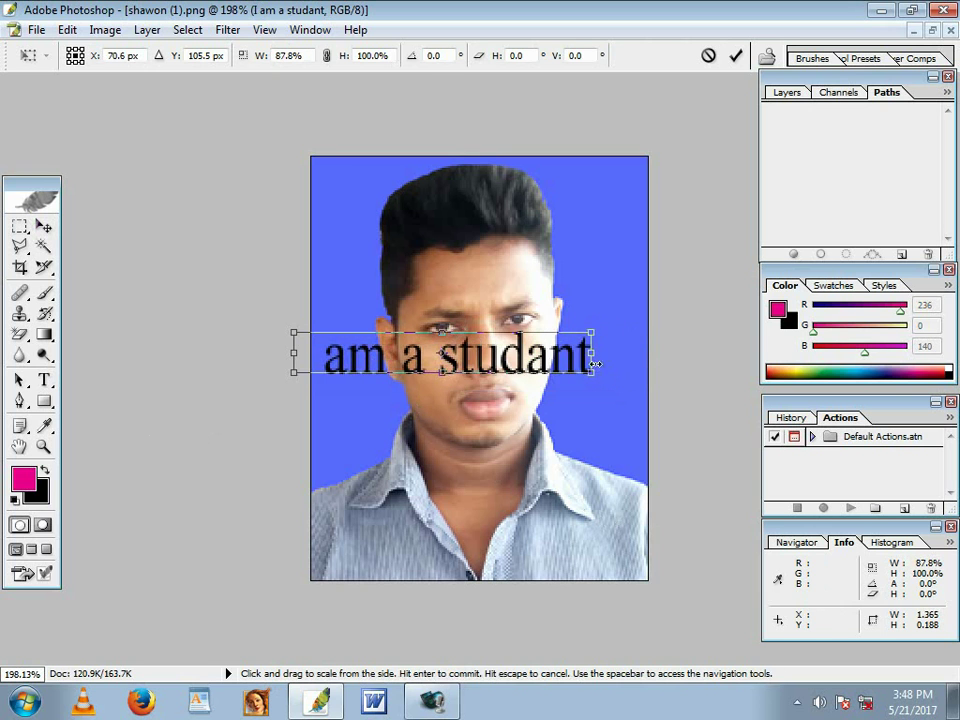
{"action": "left_click_drag", "start_coordinate": [505, 368], "coordinate": [541, 371]}
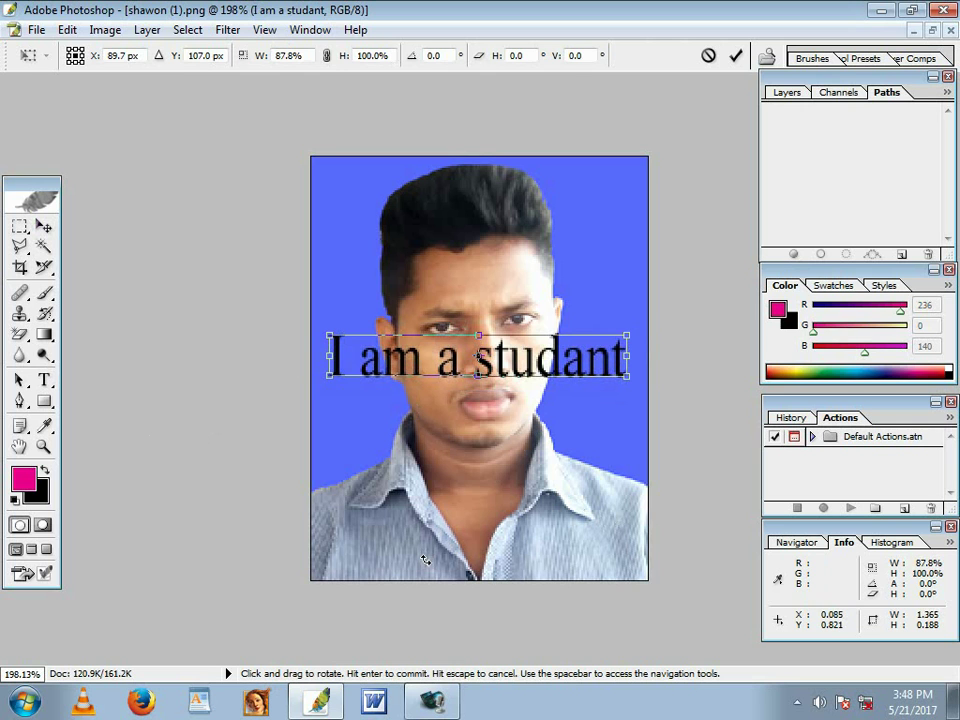
{"action": "key", "text": "Return"}
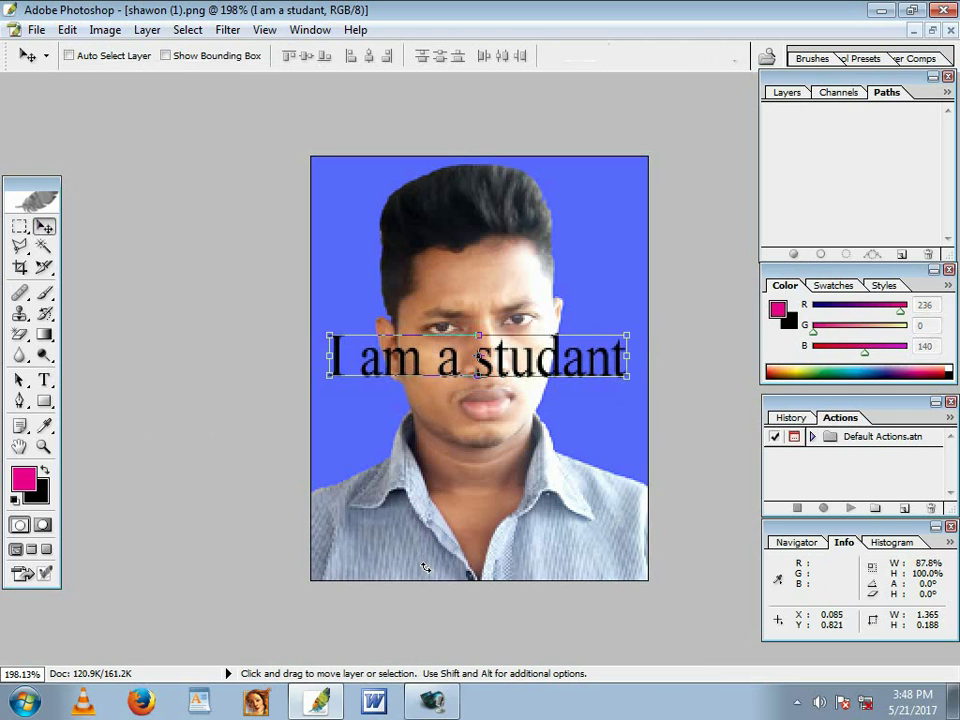
- Select all of the caption text 'I am a studant' for editing
{"action": "left_click", "coordinate": [44, 383]}
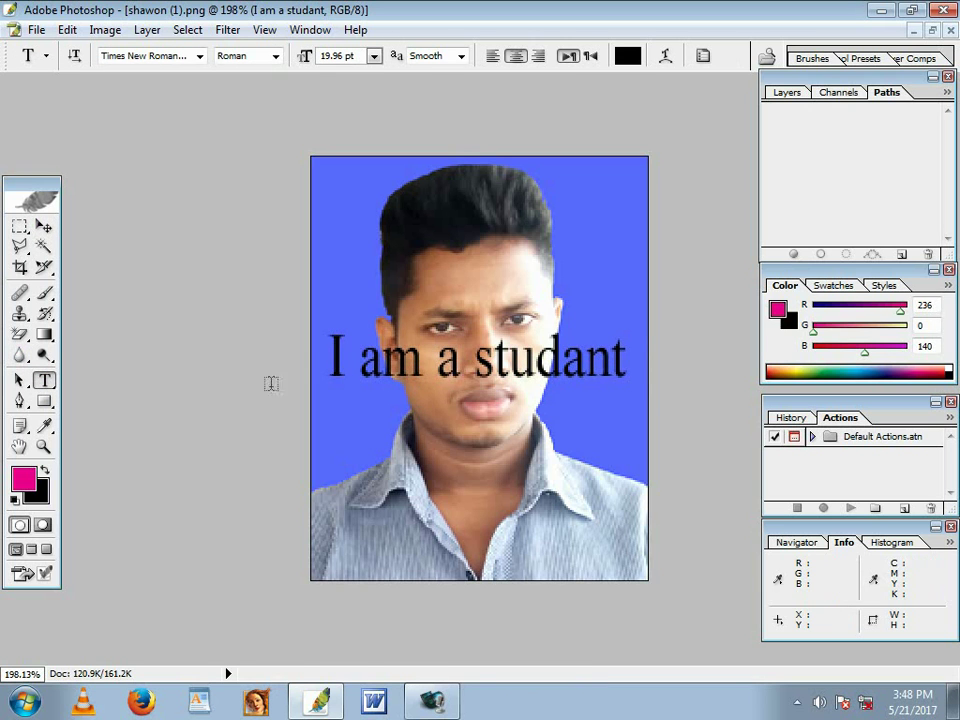
{"action": "left_click", "coordinate": [327, 352]}
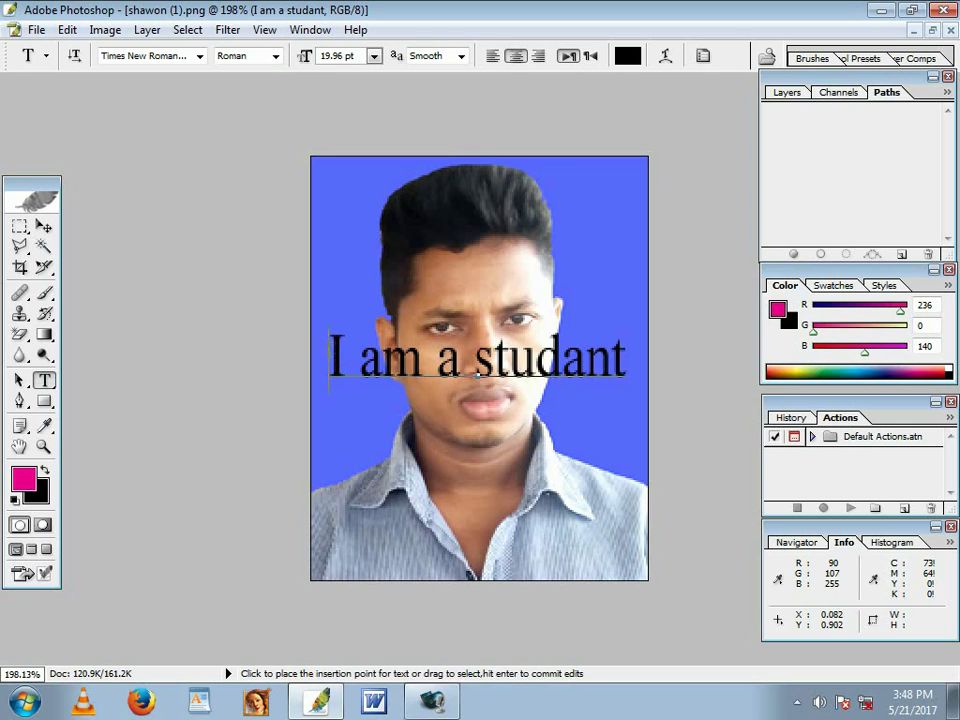
{"action": "key", "text": "ctrl+a"}
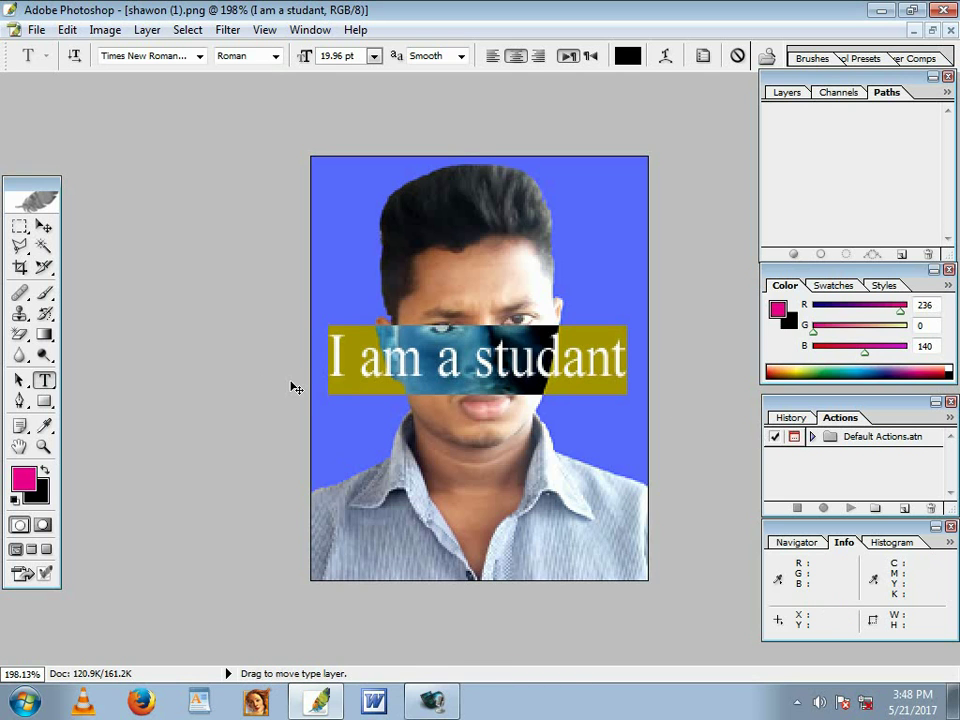
- Run Check Spelling on the caption and try suggestions for 'studant' before closing it
{"action": "left_click", "coordinate": [67, 30]}
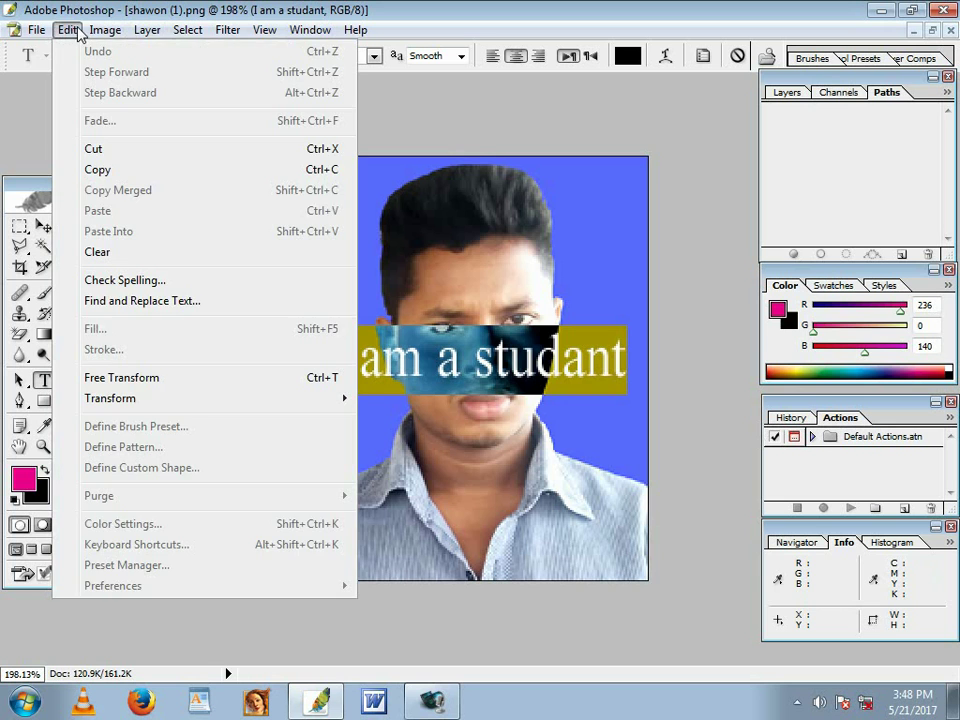
{"action": "left_click", "coordinate": [127, 281]}
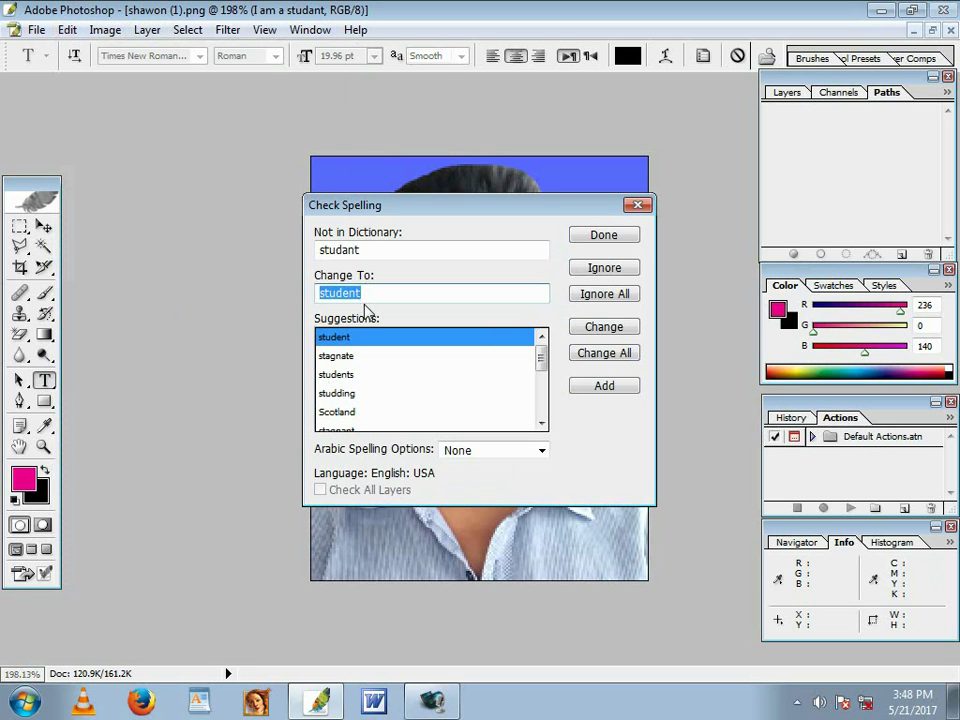
{"action": "left_click_drag", "start_coordinate": [380, 253], "coordinate": [266, 251]}
{"action": "left_click", "coordinate": [390, 251]}
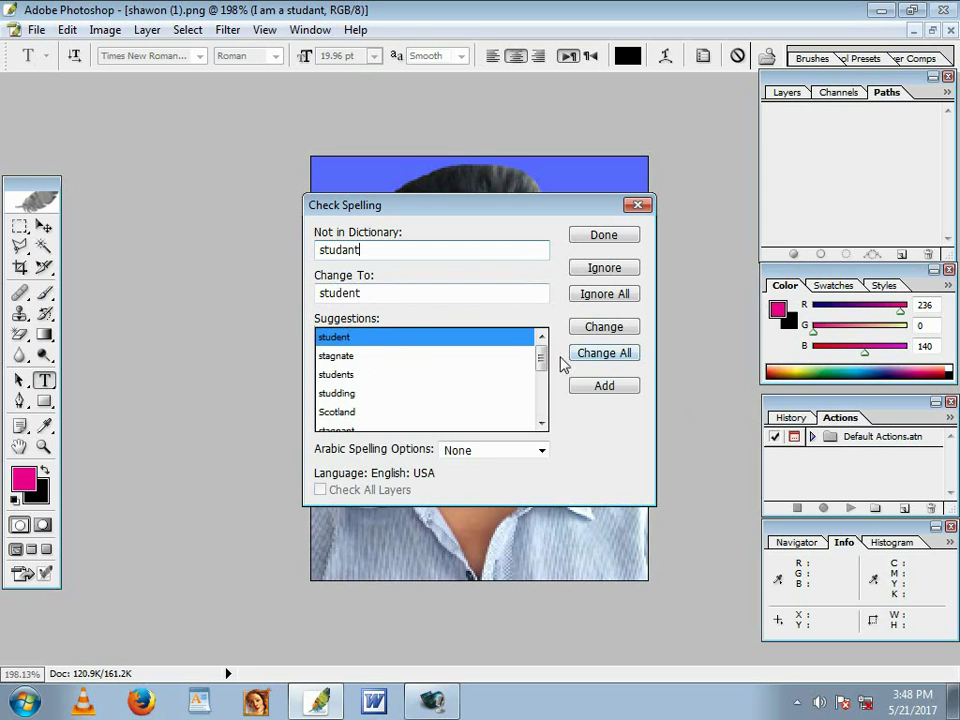
{"action": "mouse_move", "coordinate": [539, 366]}
{"action": "left_mouse_down"}
{"action": "mouse_move", "coordinate": [540, 413]}
{"action": "mouse_move", "coordinate": [540, 357]}
{"action": "left_mouse_up"}
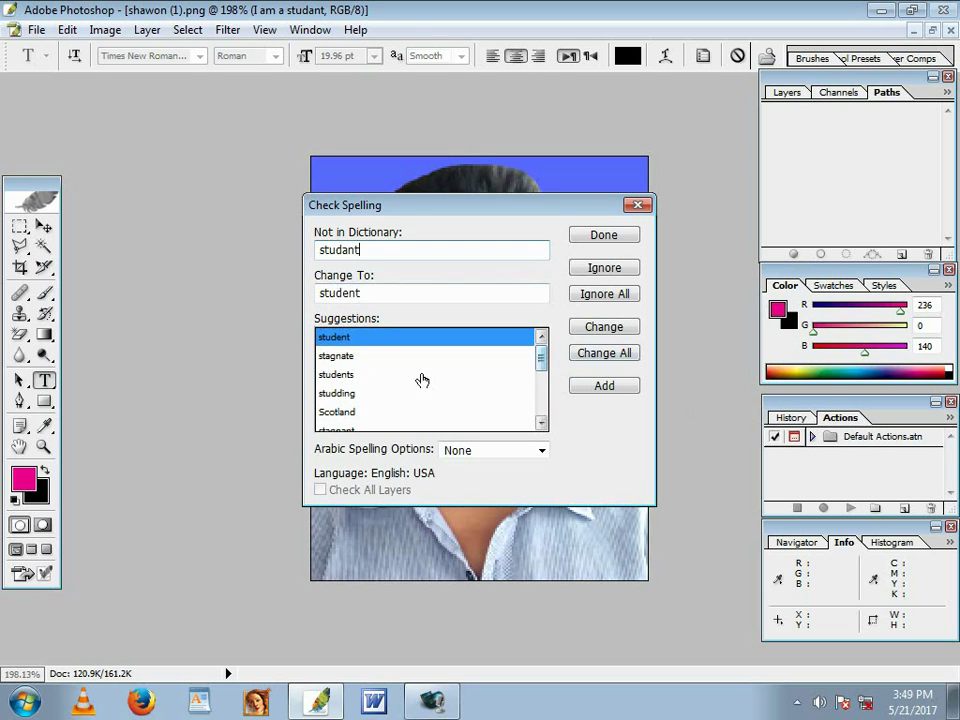
{"action": "left_click", "coordinate": [362, 358]}
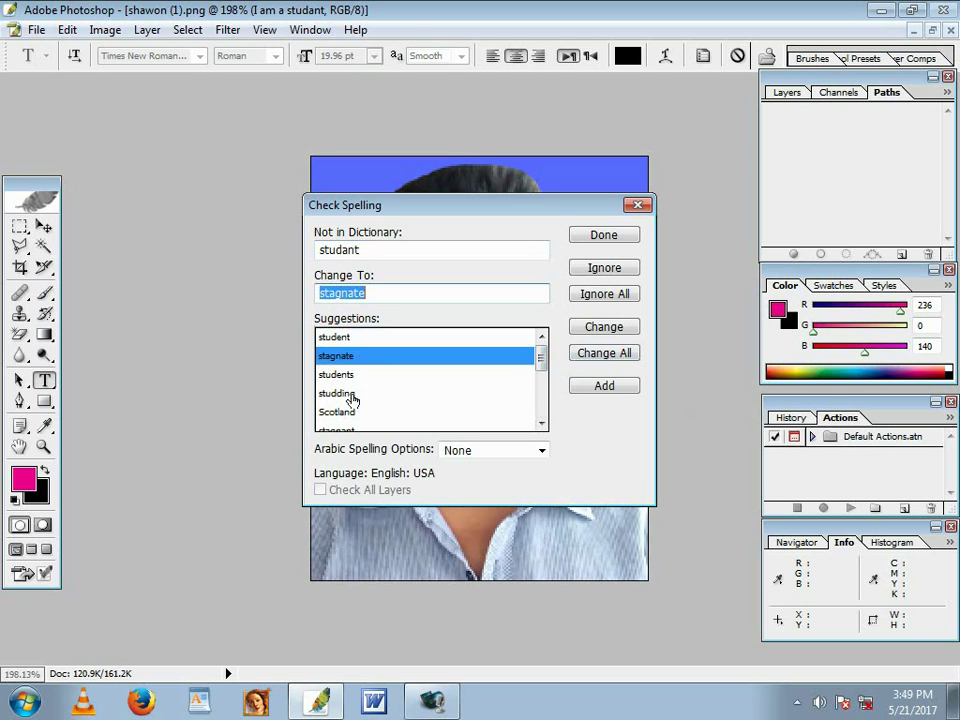
{"action": "left_click", "coordinate": [349, 393]}
{"action": "left_click", "coordinate": [350, 338]}
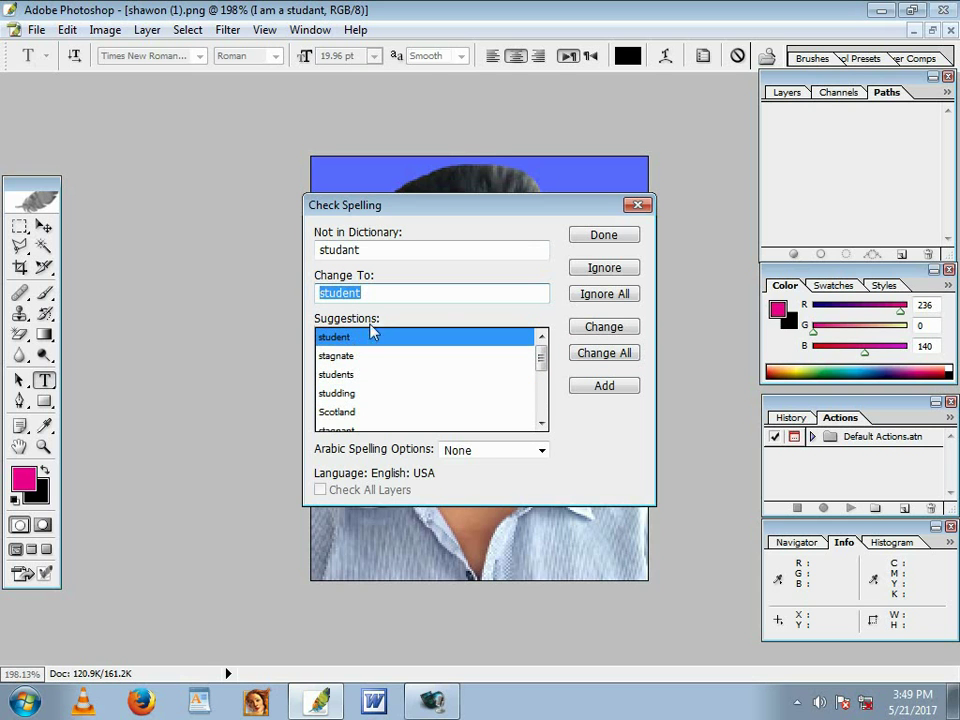
{"action": "left_click", "coordinate": [603, 237]}
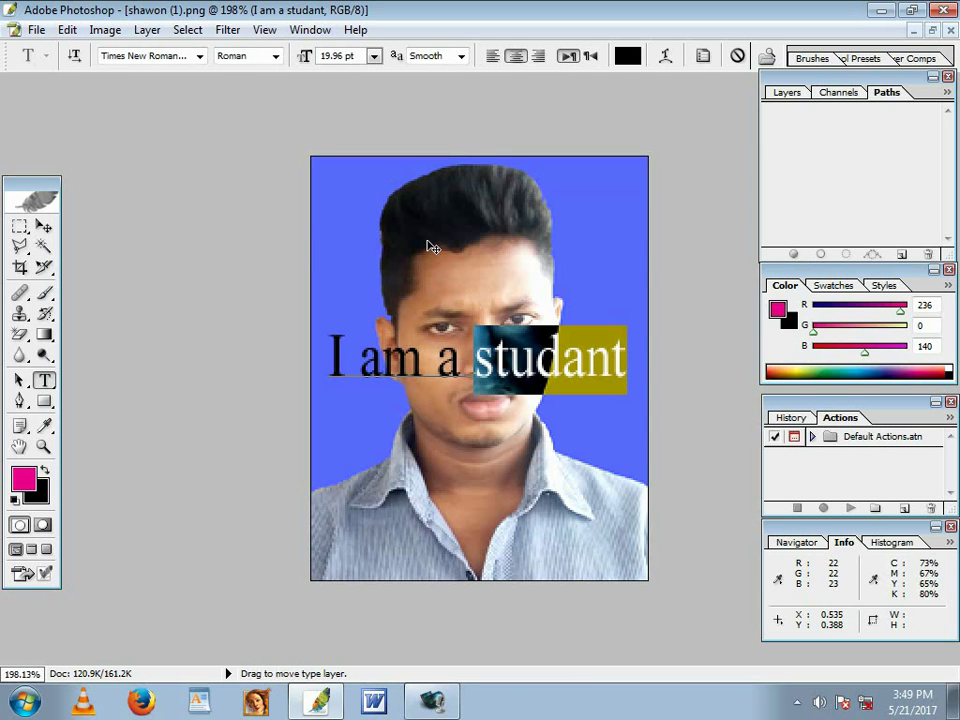
- Rerun Check Spelling, change 'studant' to 'student', and commit the caption
{"action": "left_click", "coordinate": [68, 32]}
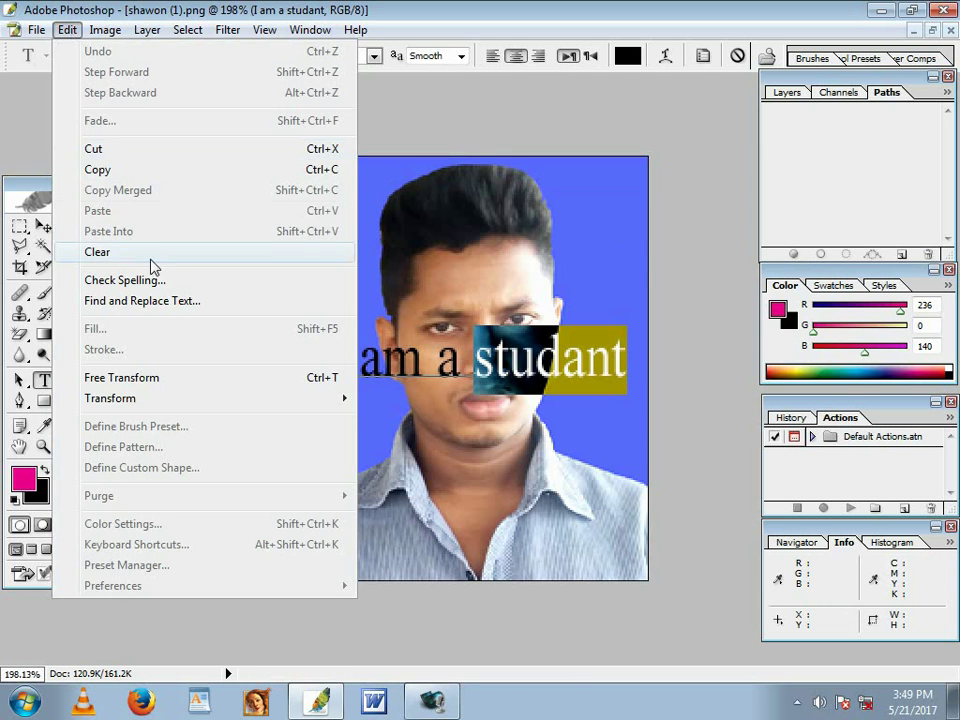
{"action": "left_click", "coordinate": [124, 280]}
{"action": "left_click_drag", "start_coordinate": [503, 206], "coordinate": [327, 213]}
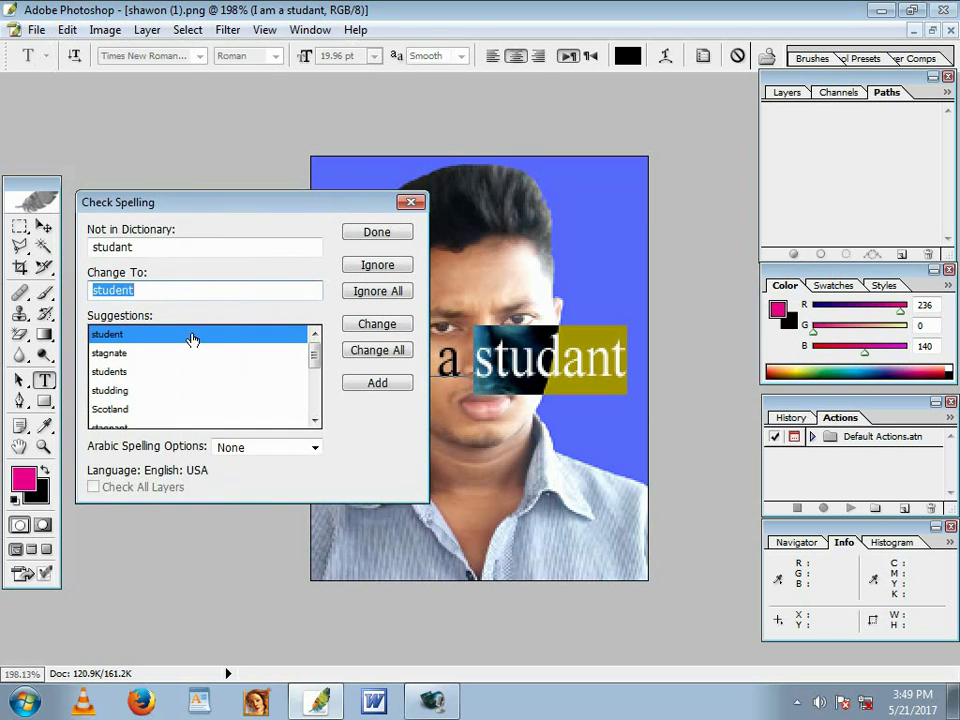
{"action": "left_click", "coordinate": [376, 326]}
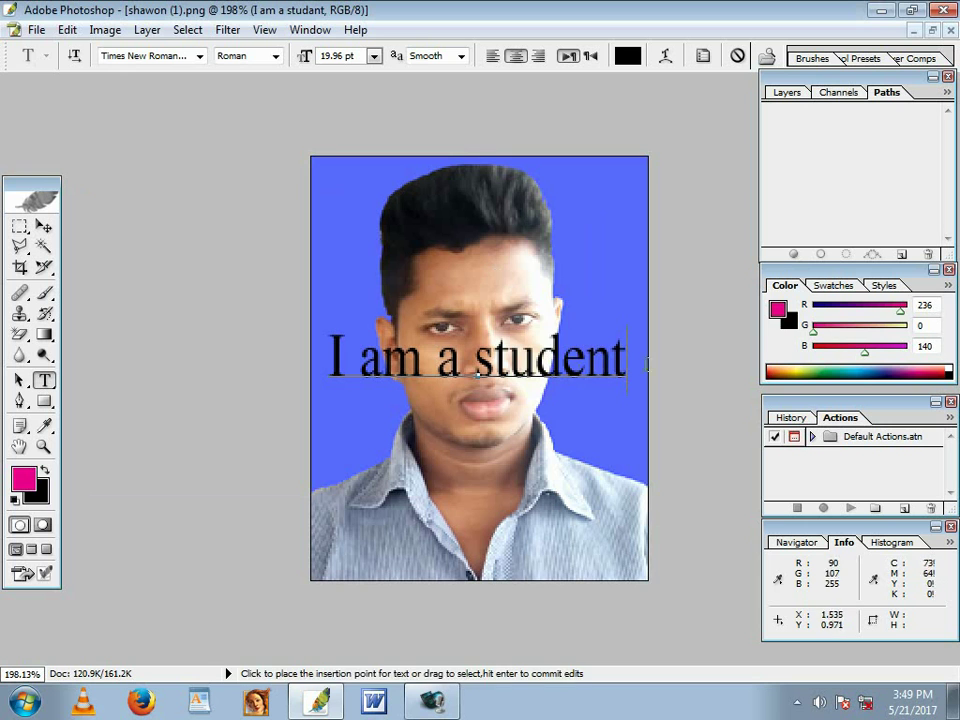
{"action": "left_click", "coordinate": [20, 227]}
- Move the caption up over the eyes
{"action": "left_click", "coordinate": [44, 227]}
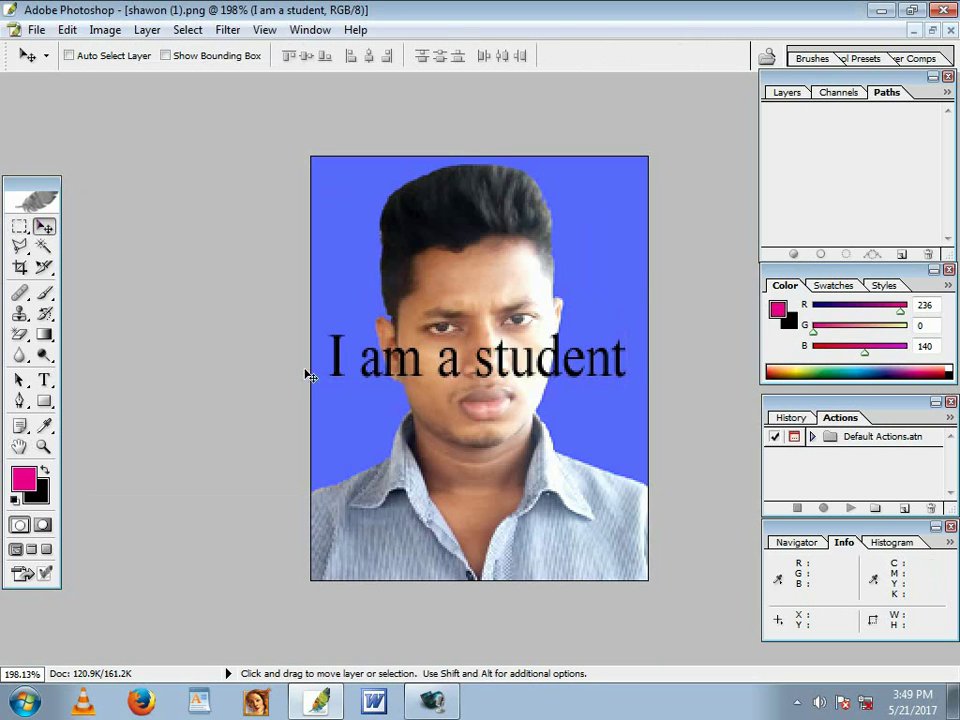
{"action": "left_click_drag", "start_coordinate": [407, 369], "coordinate": [405, 357]}
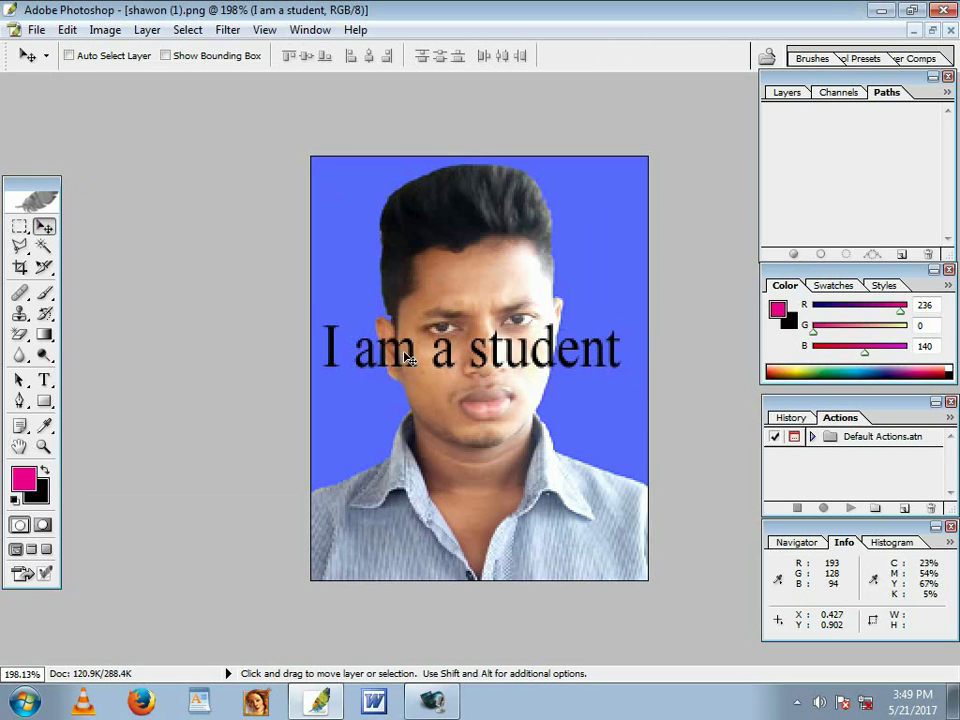
{"action": "left_click_drag", "start_coordinate": [435, 343], "coordinate": [425, 318]}
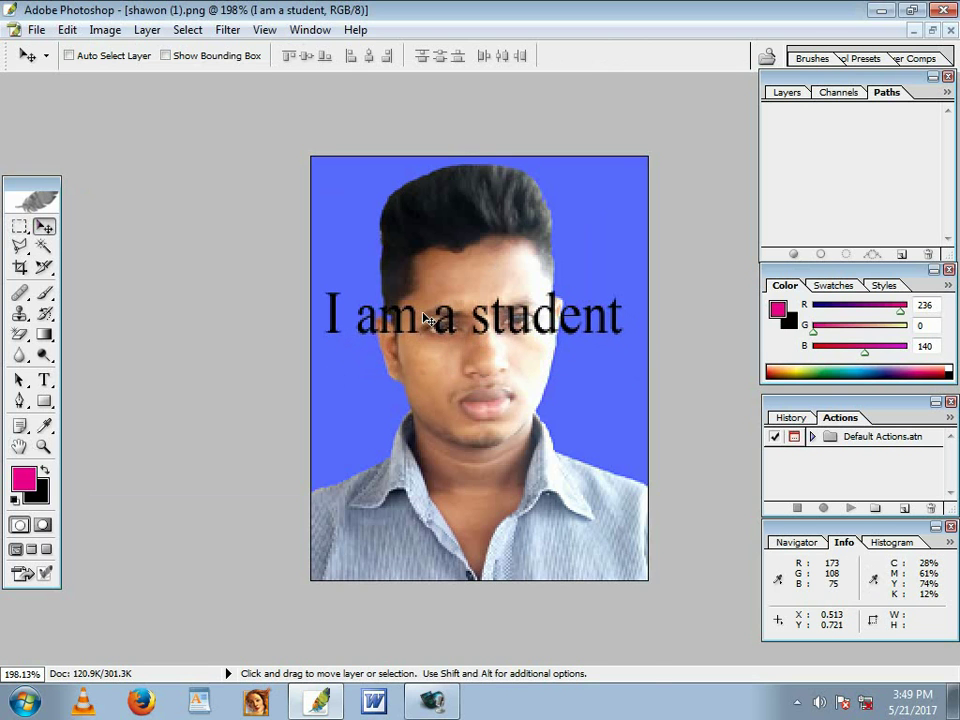
- Step backward with Alt+Ctrl+Z until the caption layer disappears
{"action": "key", "text": "ctrl+alt+z"}
{"action": "key", "text": "ctrl+alt+z"}
{"action": "key", "text": "ctrl+alt+z"}
{"action": "key", "text": "ctrl+alt+z"}
{"action": "key", "text": "ctrl+alt+z"}
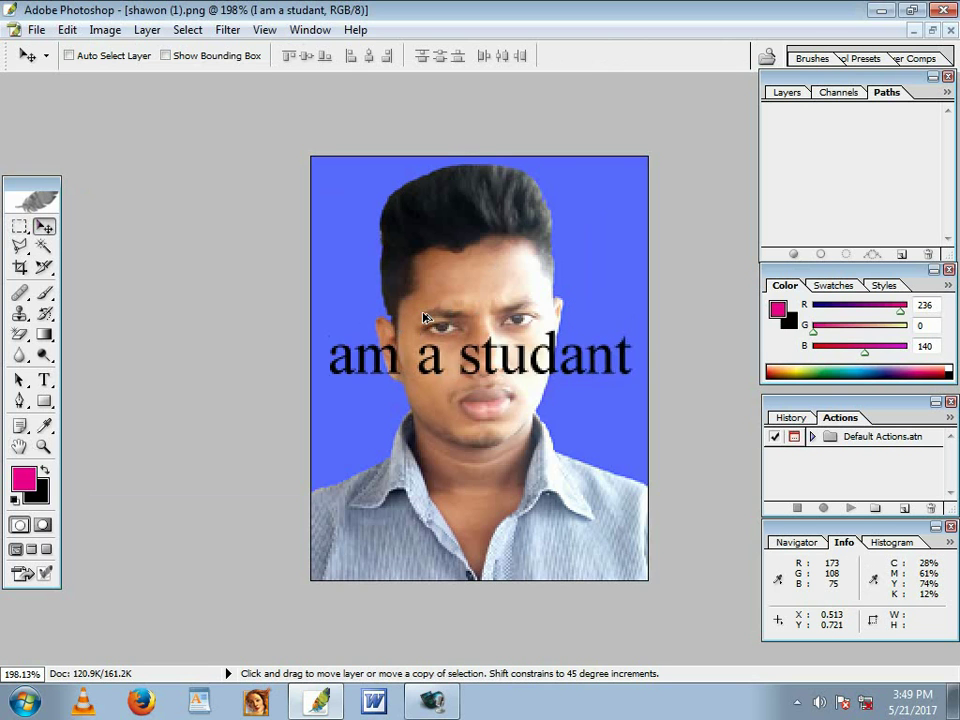
{"action": "left_click", "coordinate": [64, 30]}
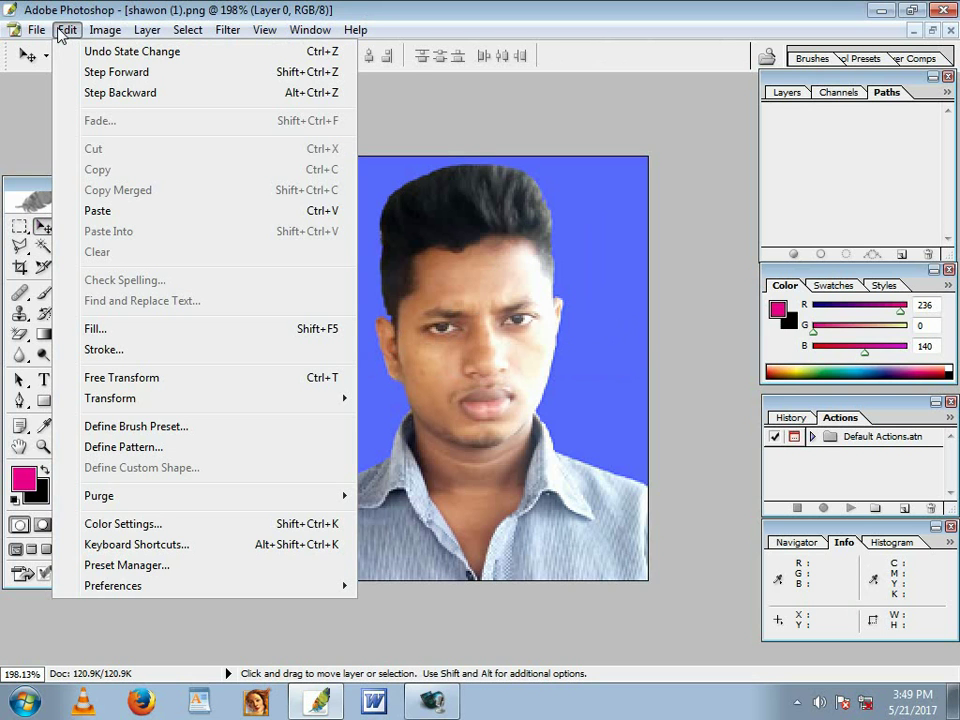
{"action": "left_click", "coordinate": [508, 183]}
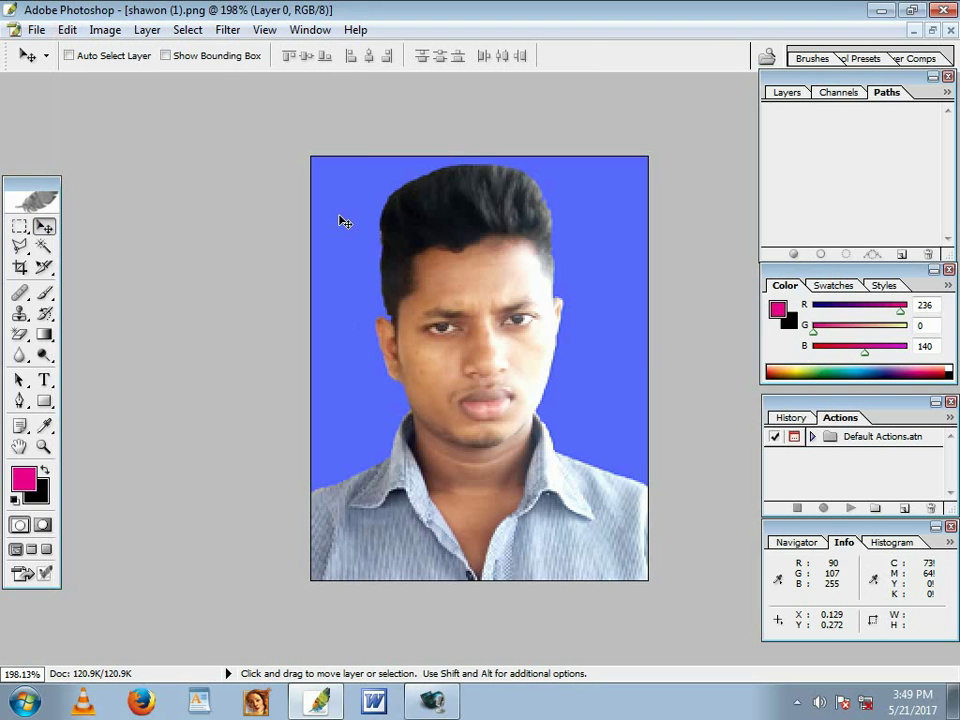
{"action": "left_click", "coordinate": [44, 380]}
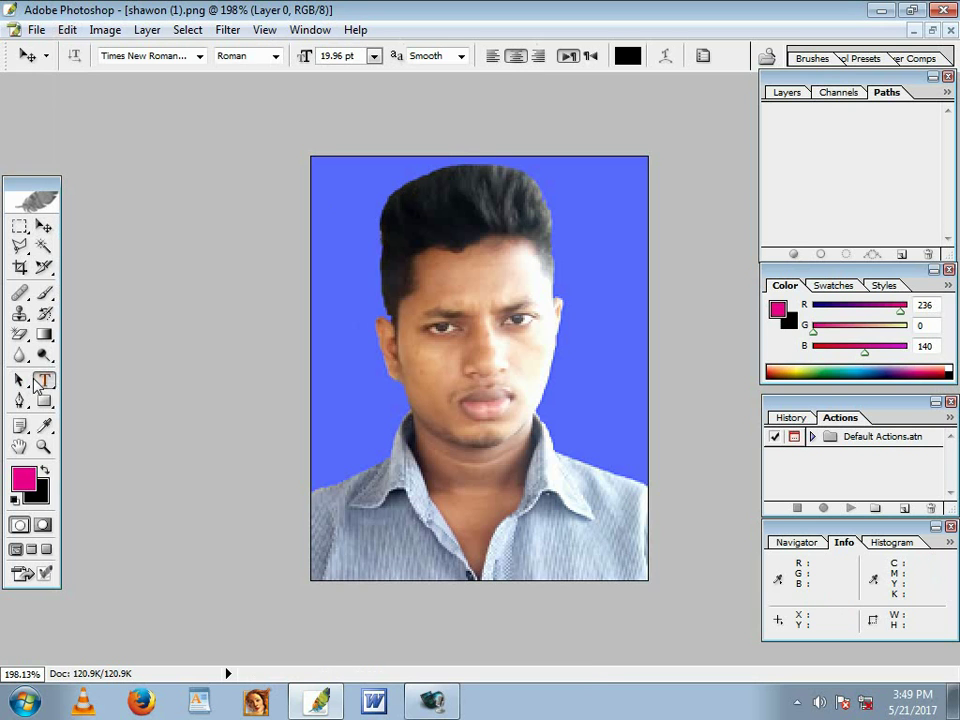
- Start a caption near the top reading 'i am a student of class 10'
{"action": "left_click", "coordinate": [332, 210]}
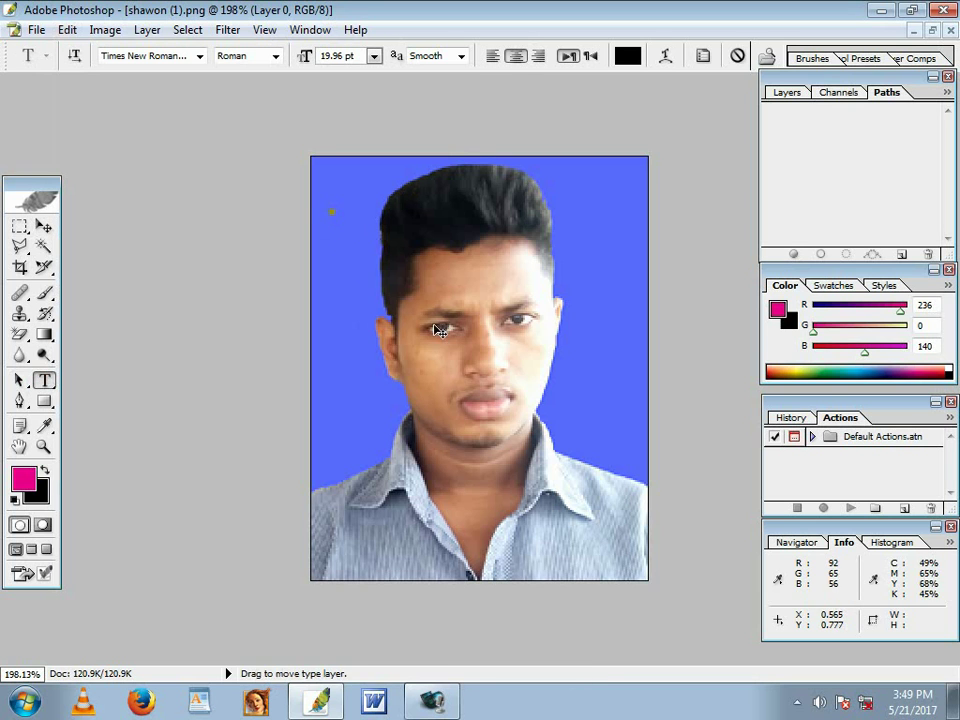
{"action": "type", "text": "i am ad"}
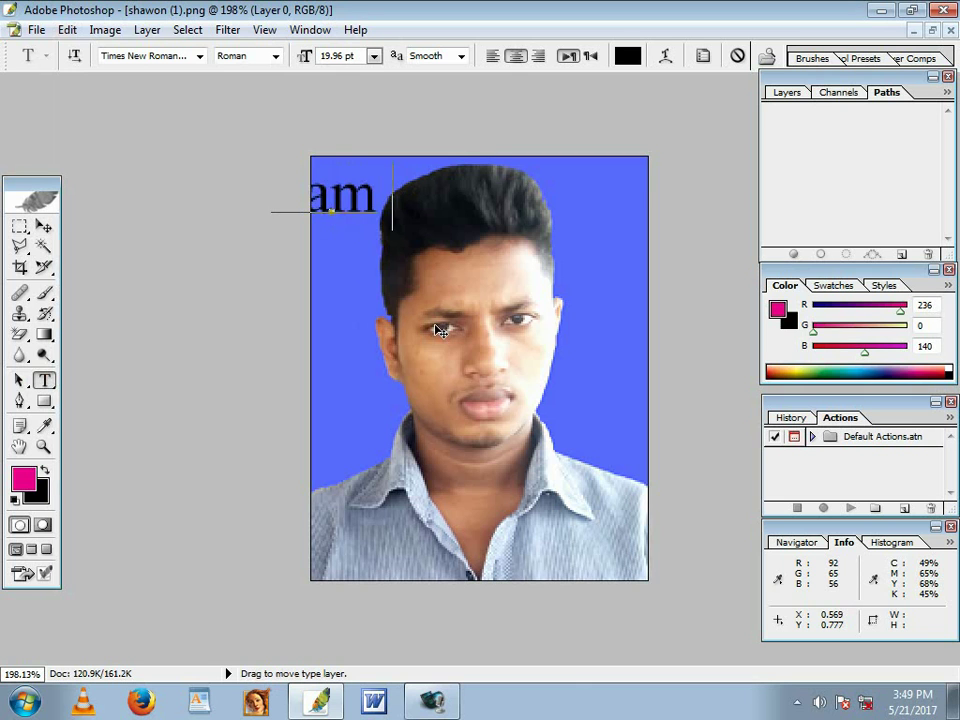
{"action": "type", "text": "he"}
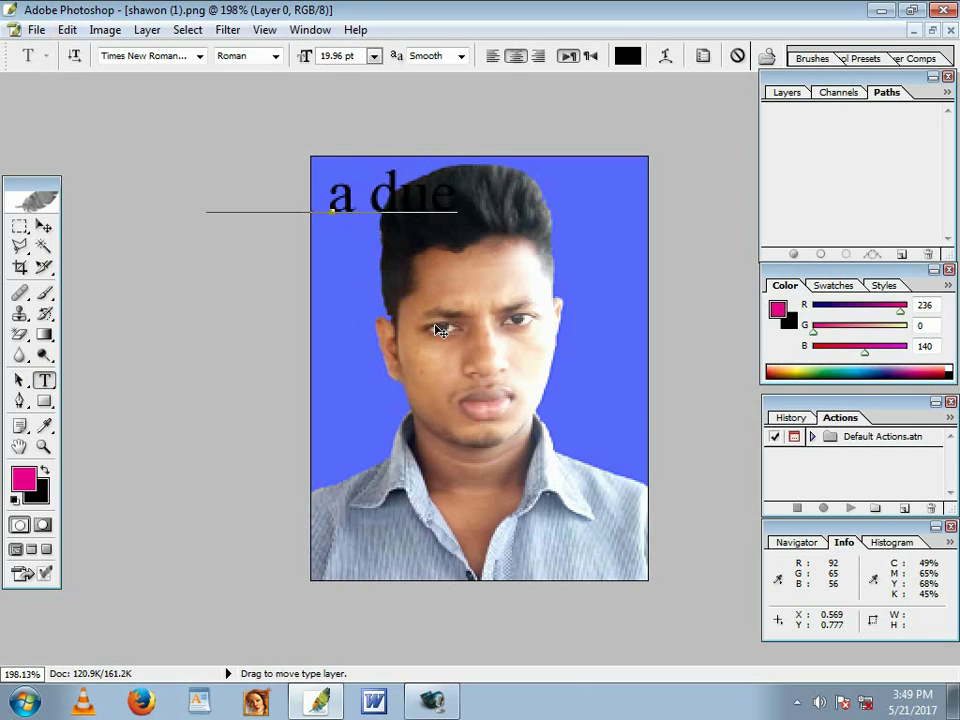
{"action": "key", "text": "BackSpace"}
{"action": "key", "text": "BackSpace"}
{"action": "key", "text": "BackSpace"}
{"action": "type", "text": "st"}
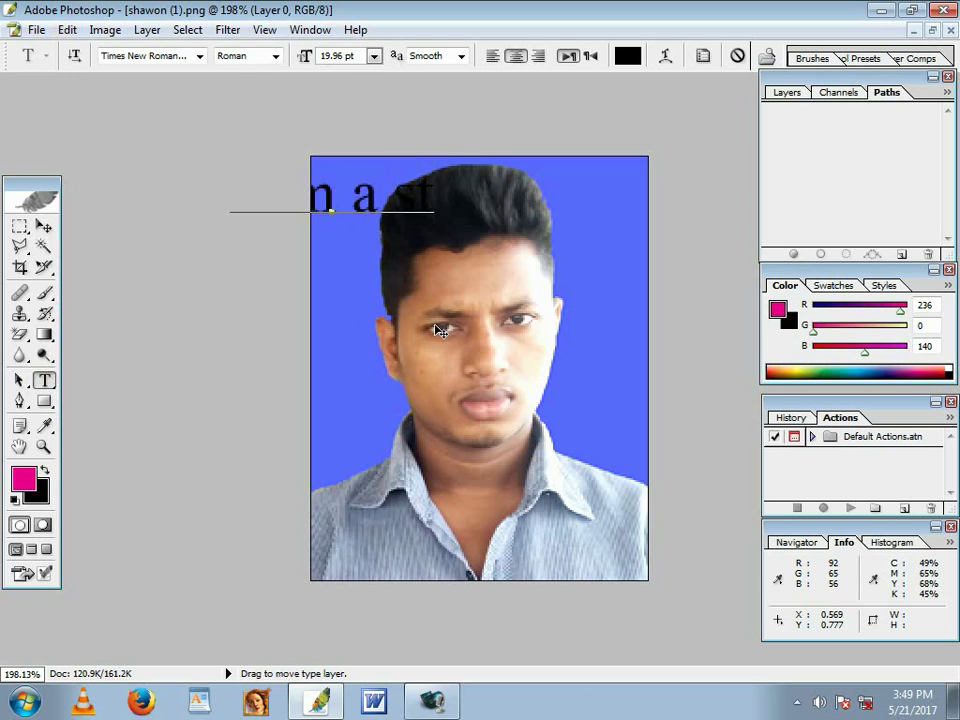
{"action": "type", "text": "udent of"}
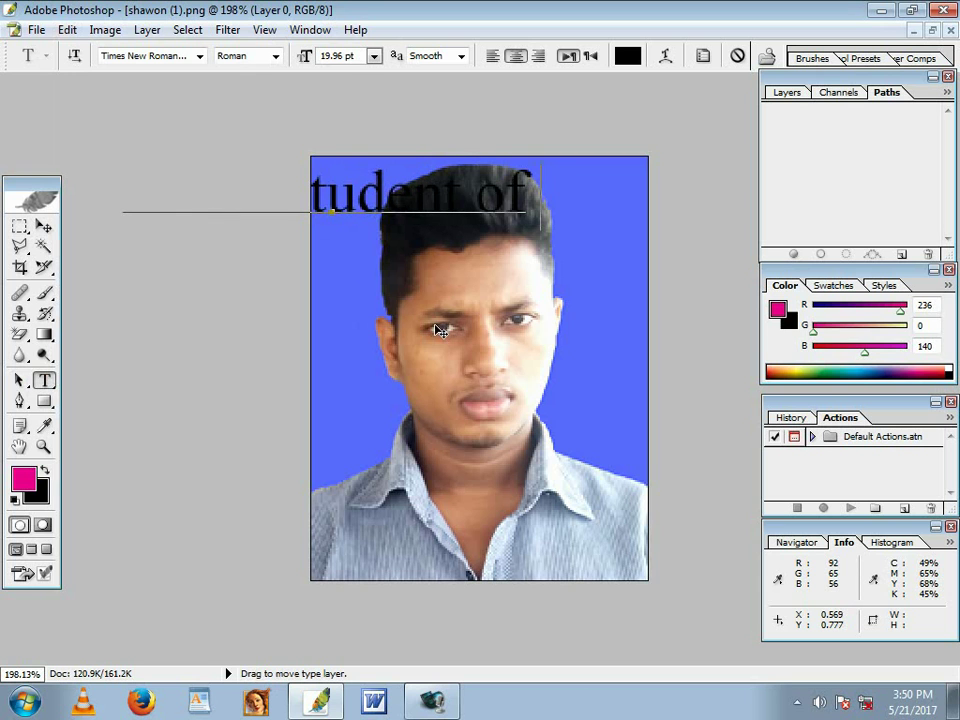
{"action": "type", "text": " class"}
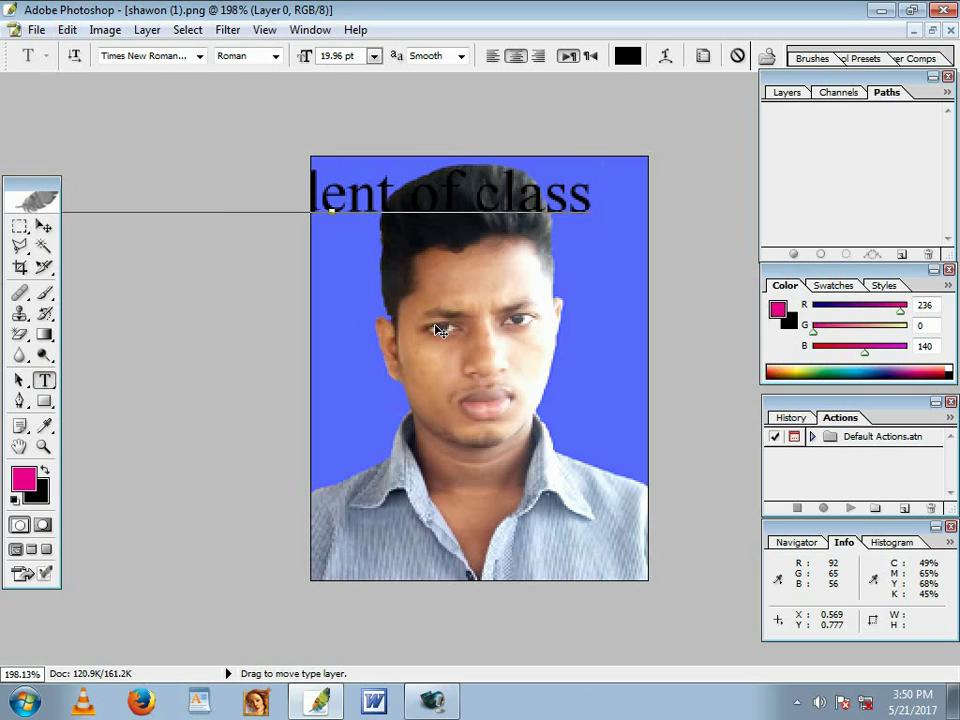
{"action": "type", "text": " 10"}
- Add a second line 'and i am firts in my class', fixing the typos
{"action": "key", "text": "Return"}
{"action": "type", "text": "and i"}
{"action": "type", "text": " am"}
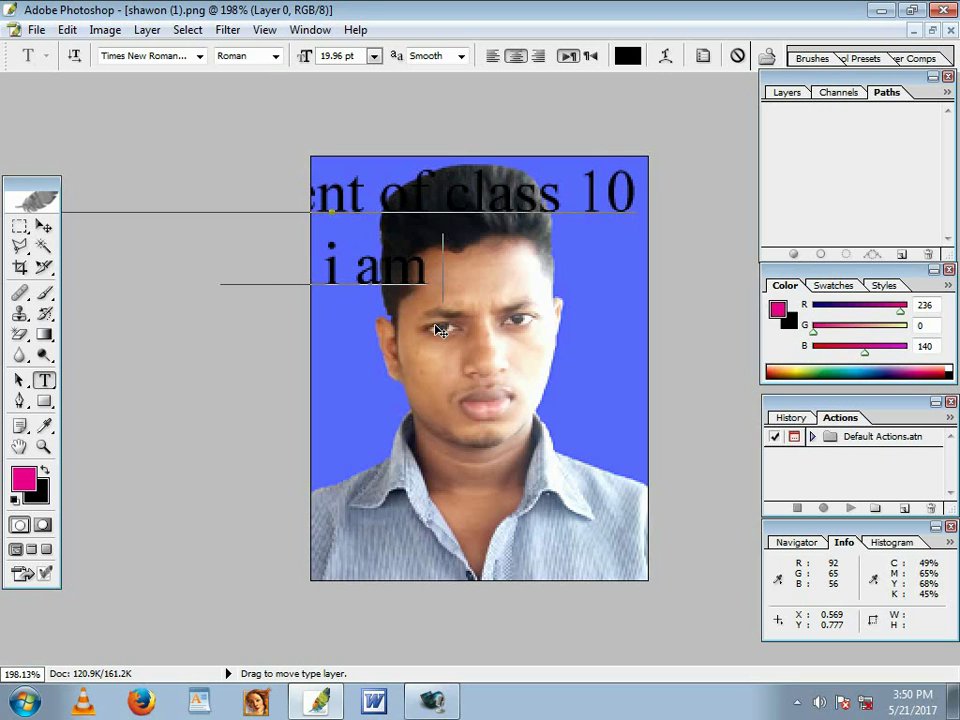
{"action": "type", "text": " fit"}
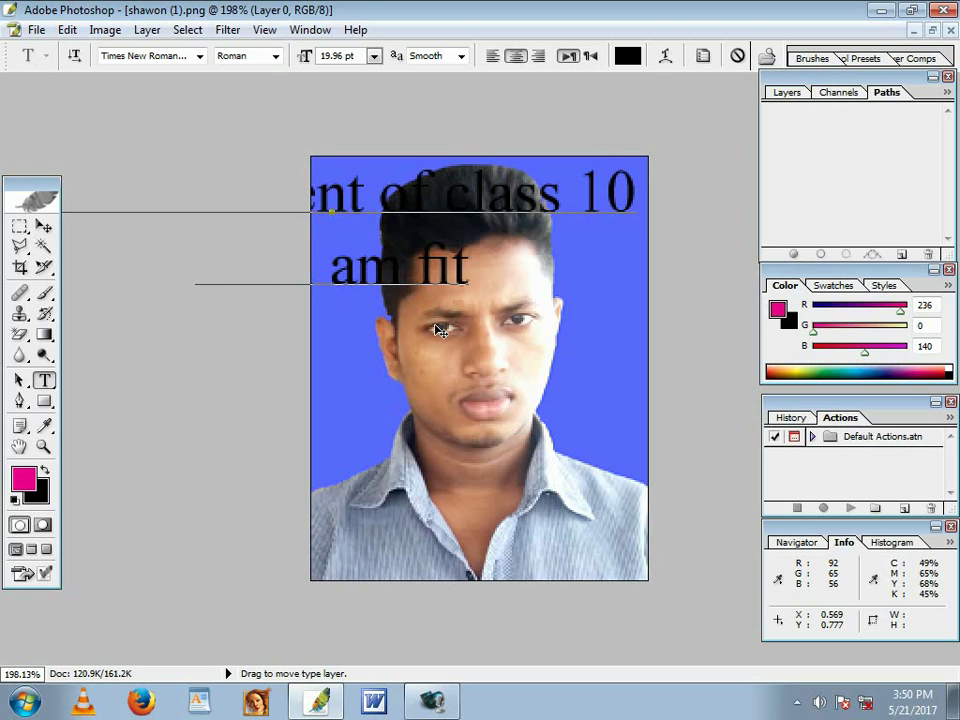
{"action": "key", "text": "BackSpace"}
{"action": "type", "text": "rts ing"}
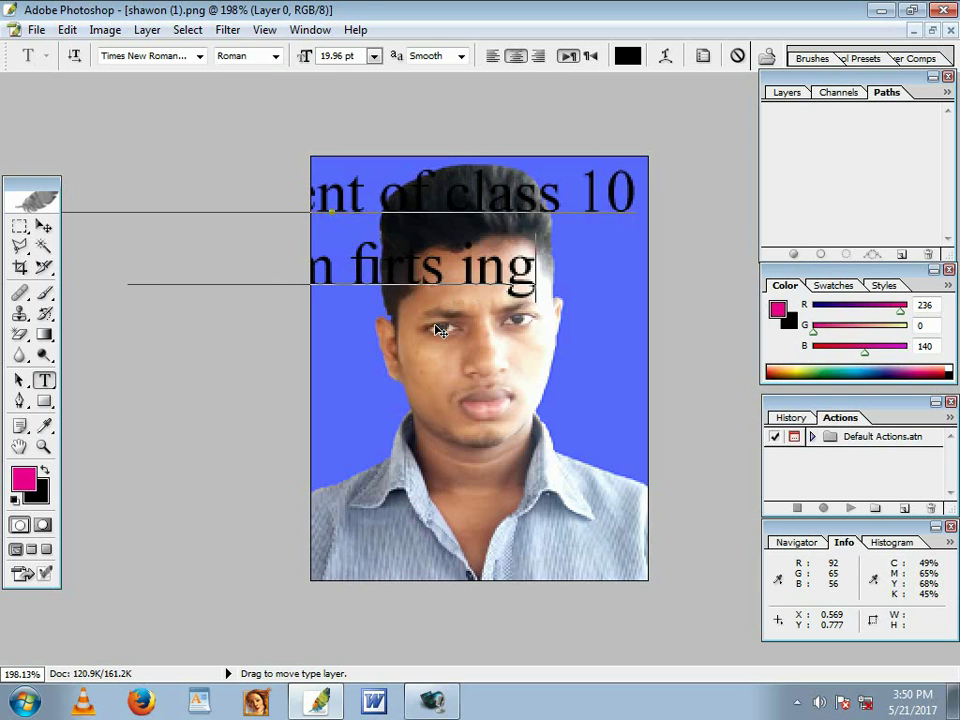
{"action": "key", "text": "BackSpace"}
{"action": "type", "text": "m"}
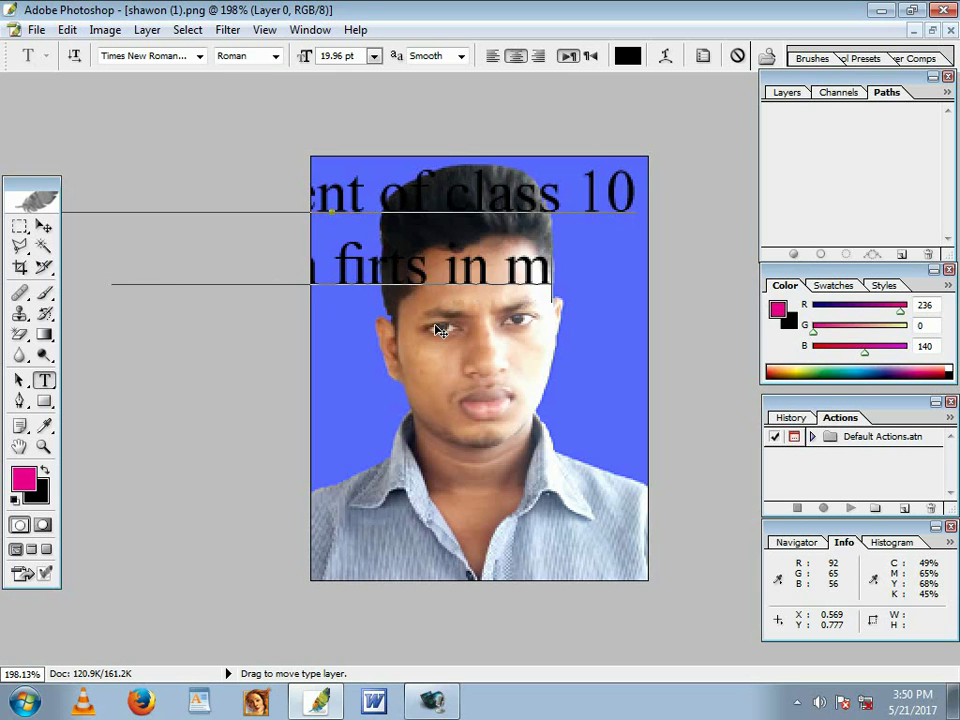
{"action": "type", "text": "y clash="}
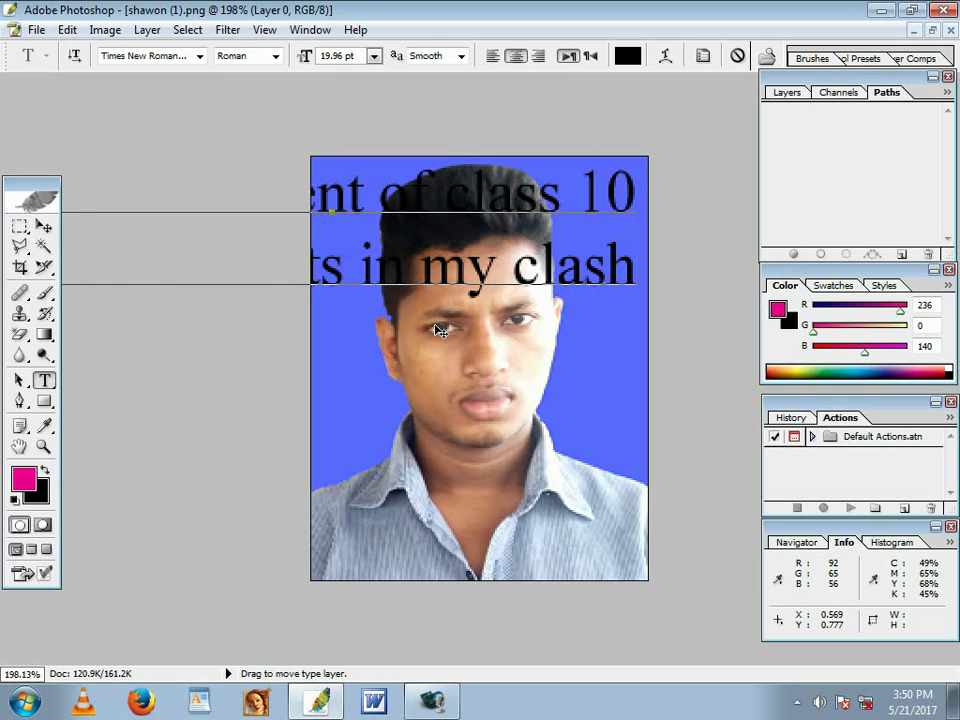
{"action": "key", "text": "BackSpace"}
{"action": "key", "text": "BackSpace"}
{"action": "type", "text": "ss"}
{"action": "key", "text": "BackSpace"}
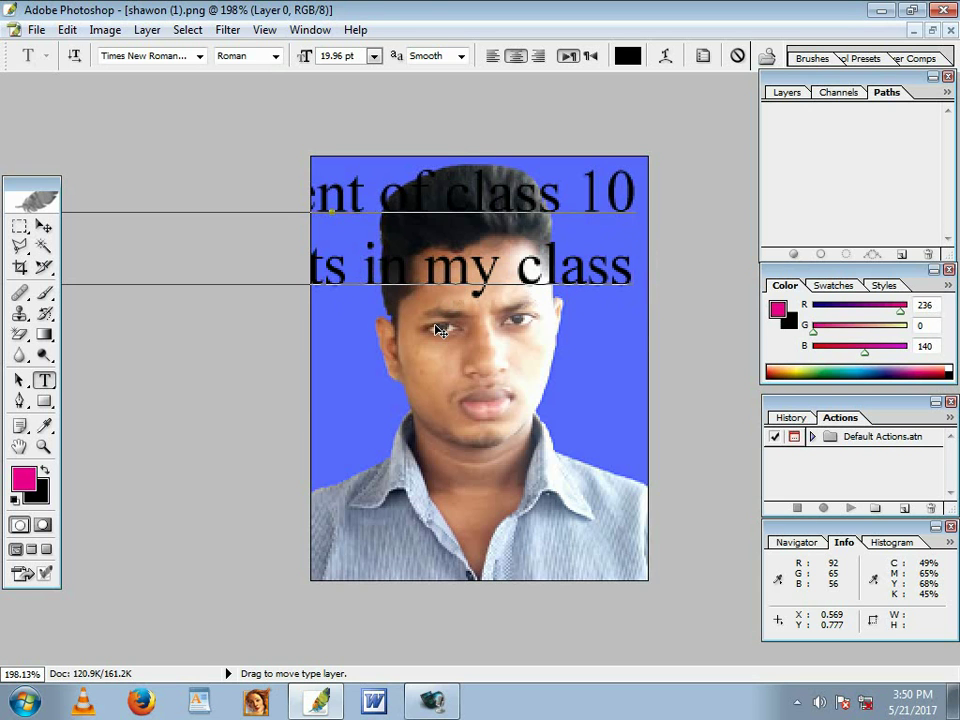
- Scale the two-line caption down and move it onto the lower face
{"action": "left_click", "coordinate": [44, 226]}
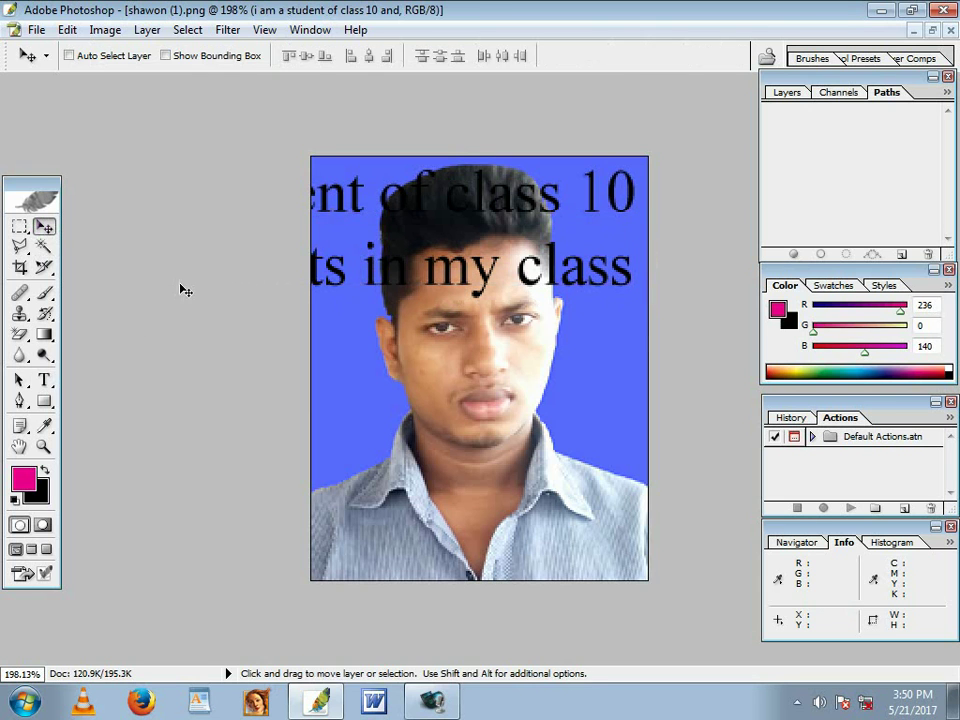
{"action": "key", "text": "ctrl+t"}
{"action": "left_click_drag", "start_coordinate": [634, 169], "coordinate": [351, 204]}
{"action": "left_click_drag", "start_coordinate": [254, 267], "coordinate": [541, 405]}
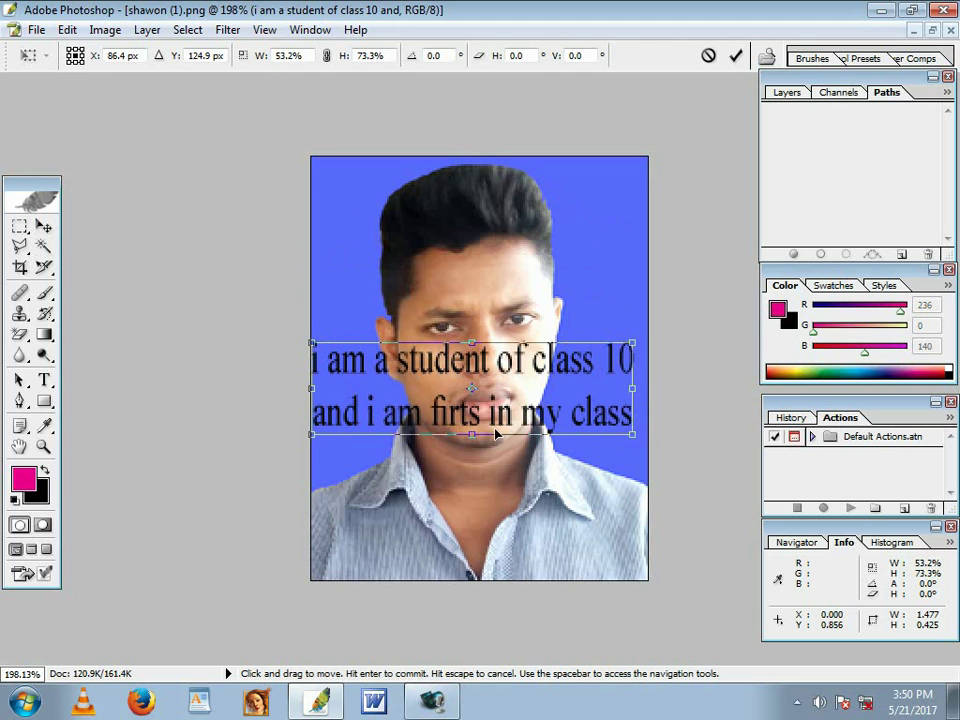
{"action": "key", "text": "Return"}
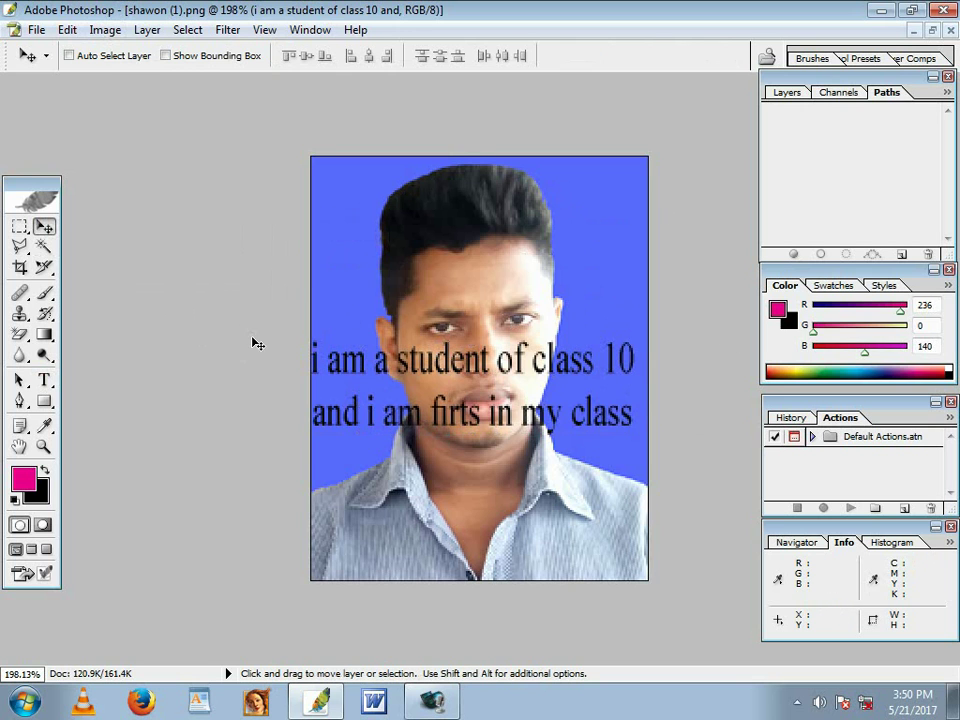
{"action": "left_click", "coordinate": [67, 29]}
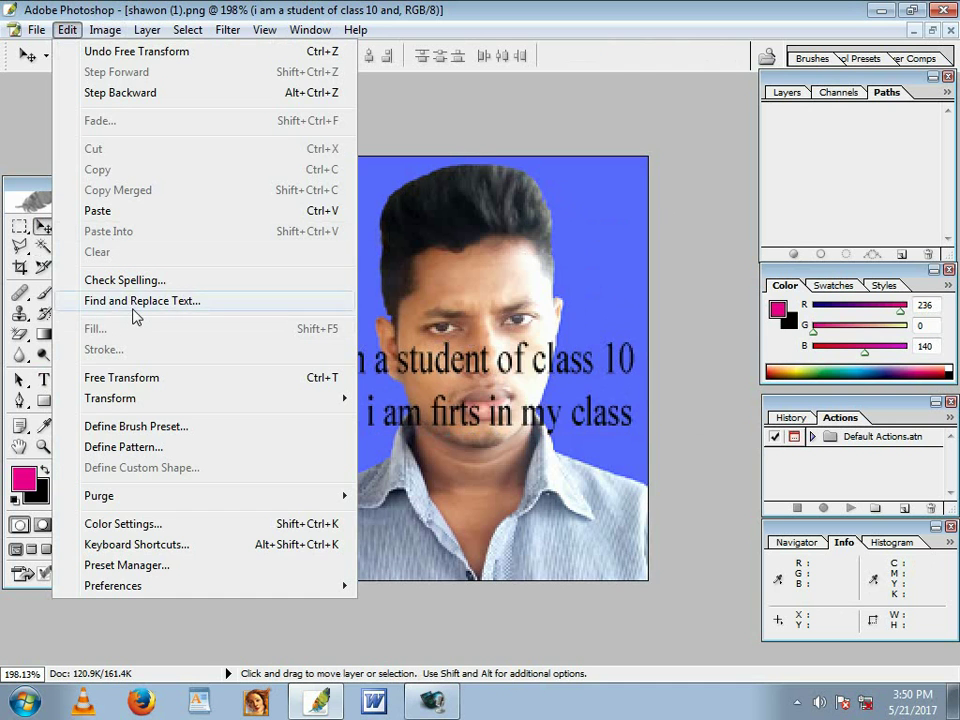
- Use Find and Replace Text to change the first 'i' to 'I', then commit the caption
{"action": "left_click", "coordinate": [137, 314]}
{"action": "left_click_drag", "start_coordinate": [487, 285], "coordinate": [240, 176]}
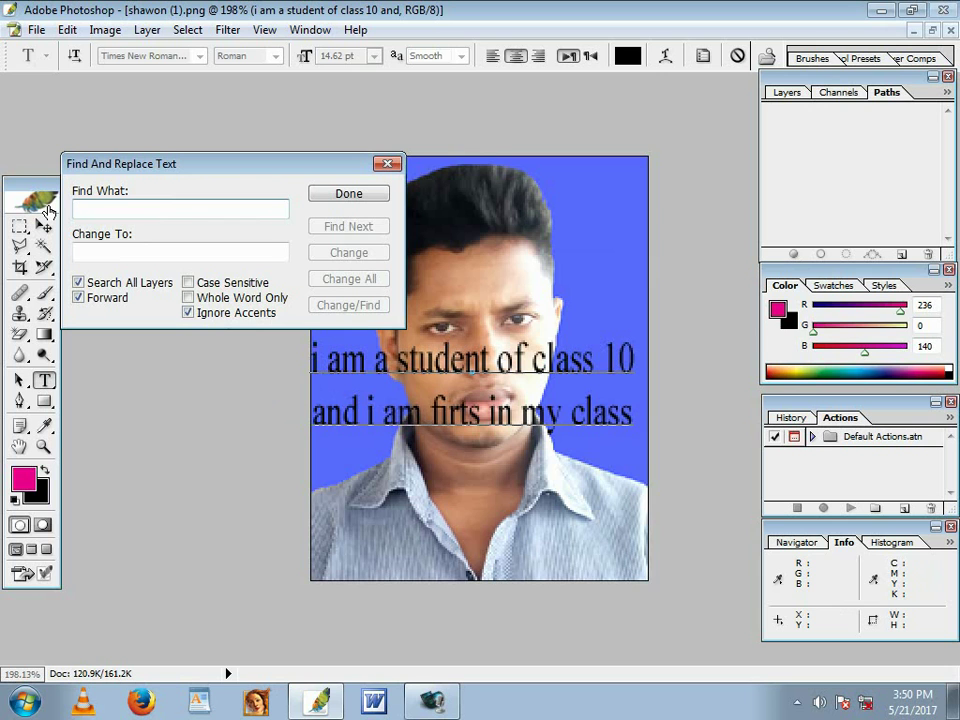
{"action": "type", "text": "i"}
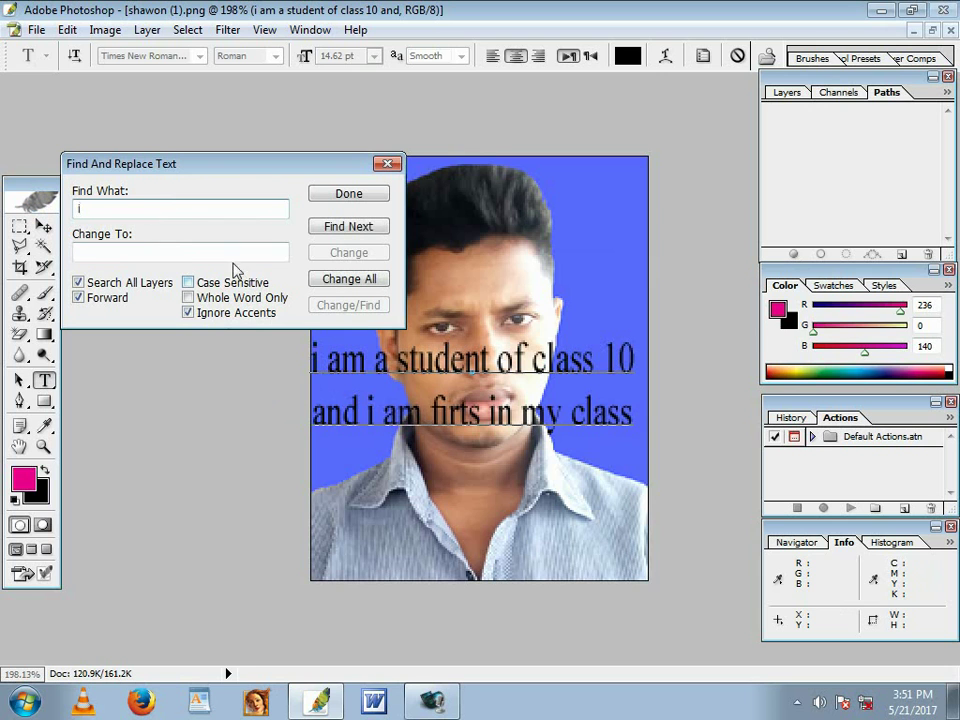
{"action": "left_click", "coordinate": [363, 226]}
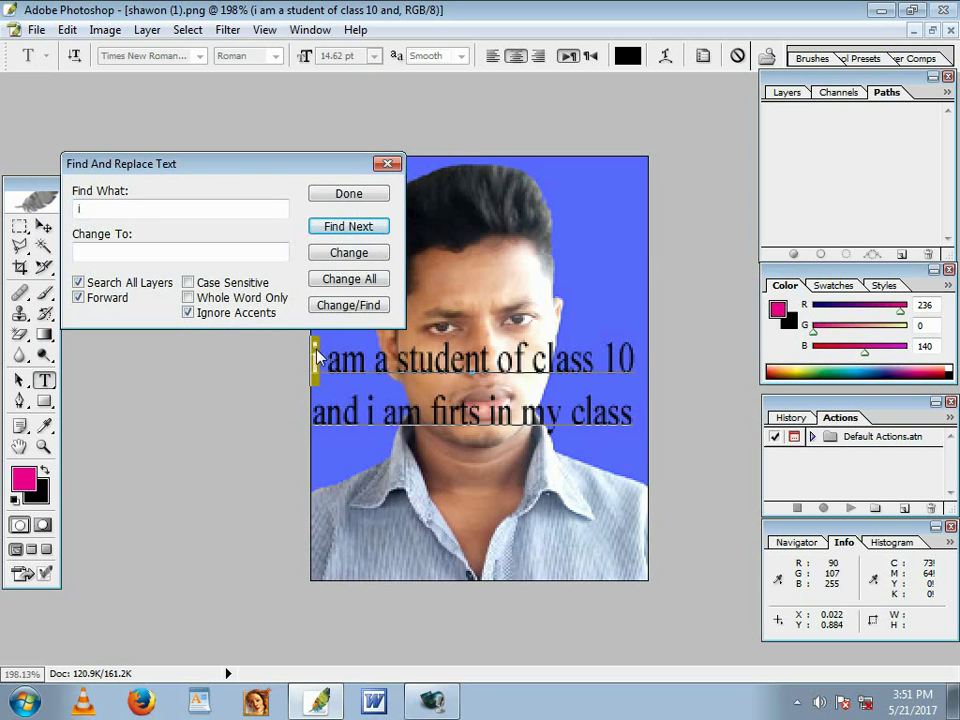
{"action": "left_click", "coordinate": [154, 252]}
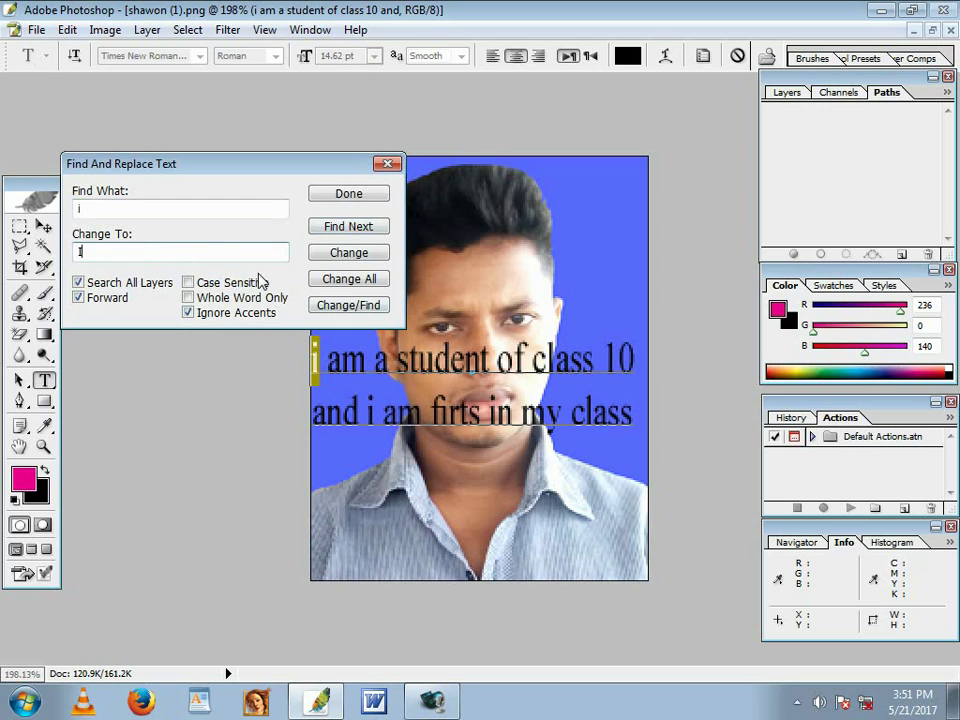
{"action": "left_click", "coordinate": [353, 254]}
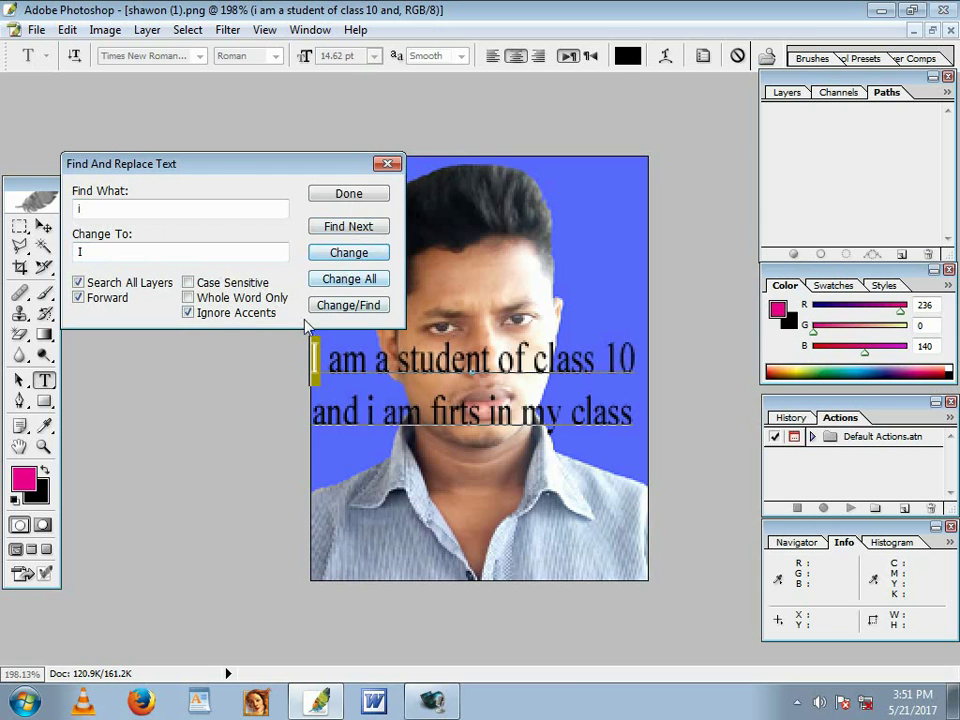
{"action": "left_click", "coordinate": [343, 193]}
{"action": "key", "text": "v"}
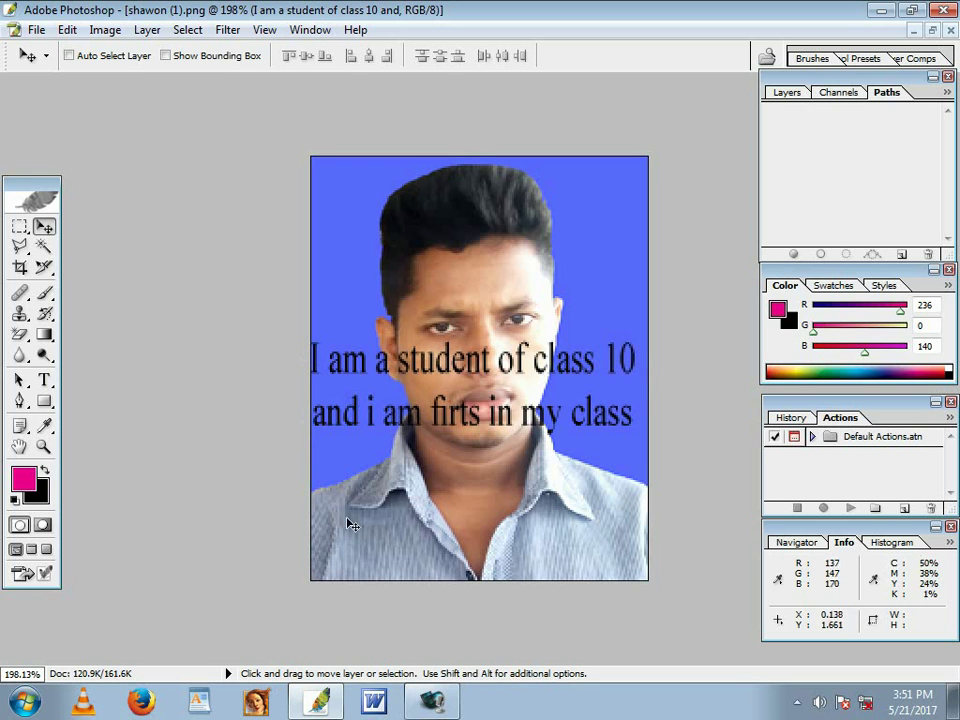
- Nudge the caption up, then undo with Ctrl+Alt+Z until the caption is removed
{"action": "mouse_move", "coordinate": [413, 392]}
{"action": "left_mouse_down"}
{"action": "mouse_move", "coordinate": [434, 387]}
{"action": "mouse_move", "coordinate": [413, 372]}
{"action": "left_mouse_up"}
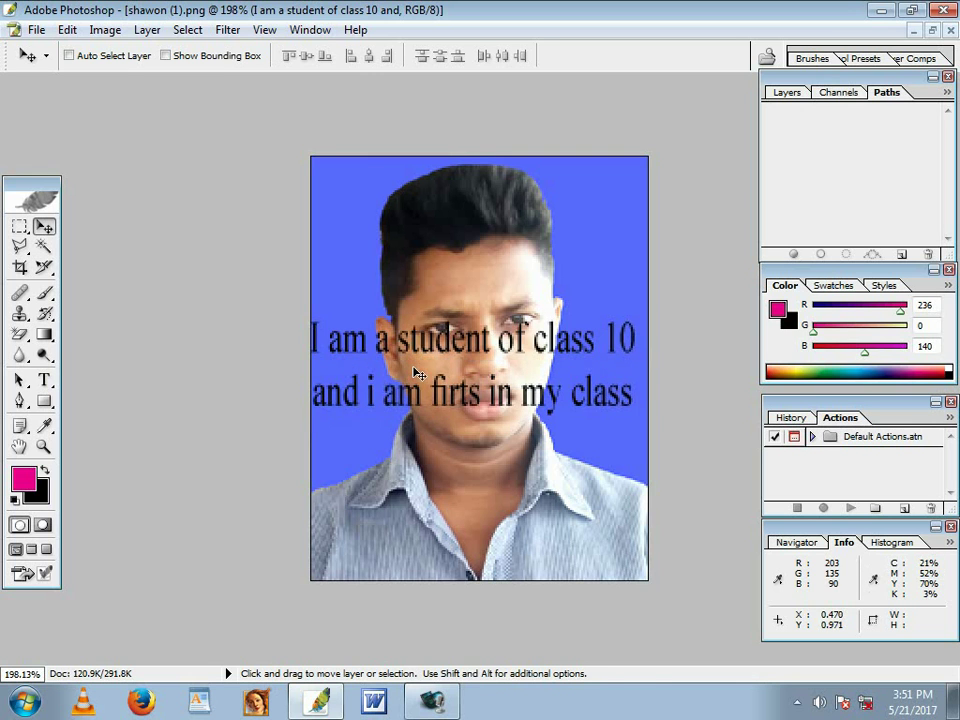
{"action": "key", "text": "ctrl+alt+z"}
{"action": "key", "text": "ctrl+alt+z"}
{"action": "key", "text": "ctrl+alt+z"}
{"action": "key", "text": "ctrl+alt+z"}
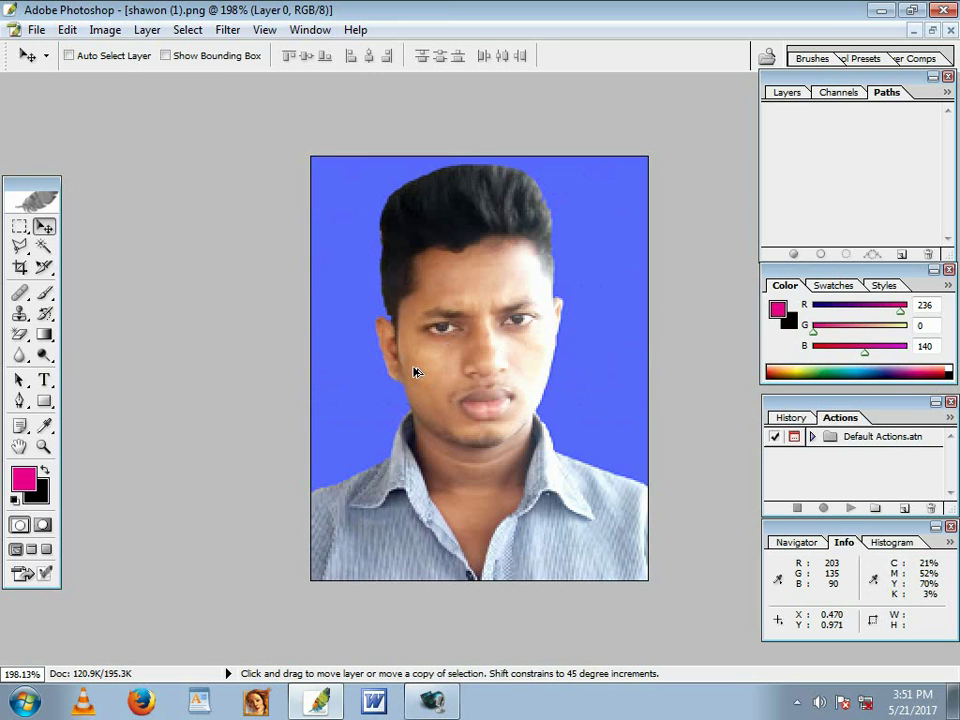
{"action": "key", "text": "ctrl+alt+z"}
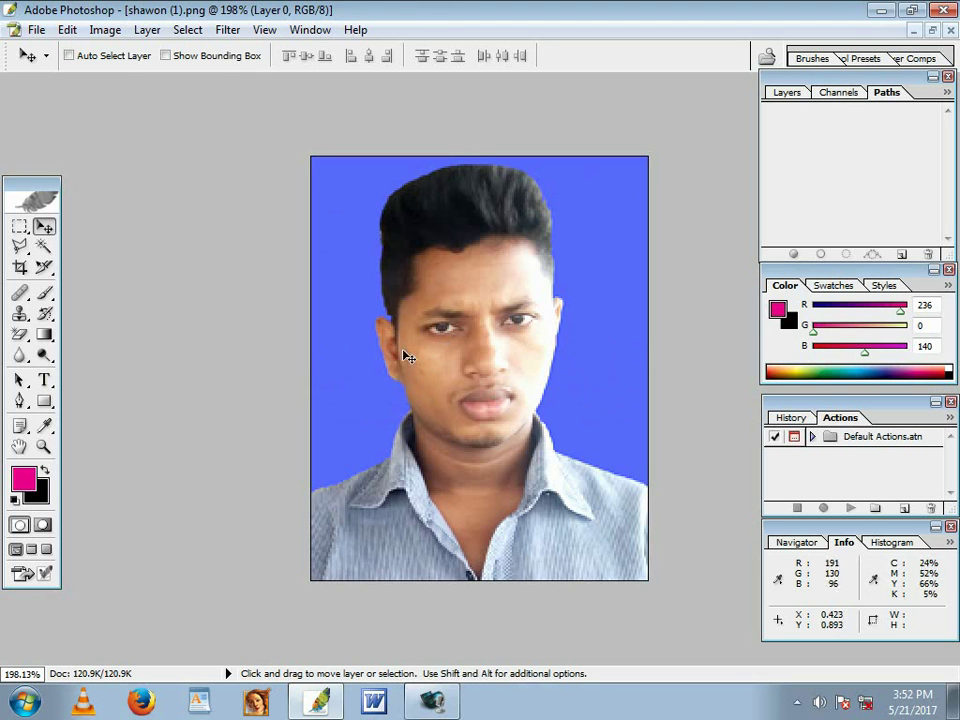
{"action": "left_click", "coordinate": [105, 29]}
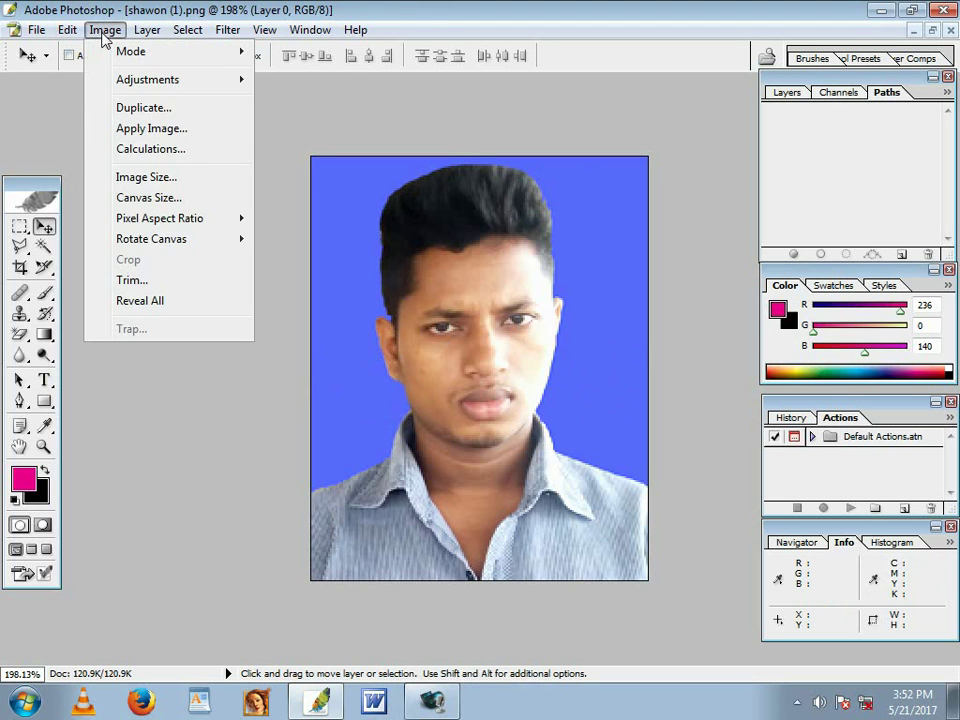
{"action": "mouse_move", "coordinate": [67, 29]}
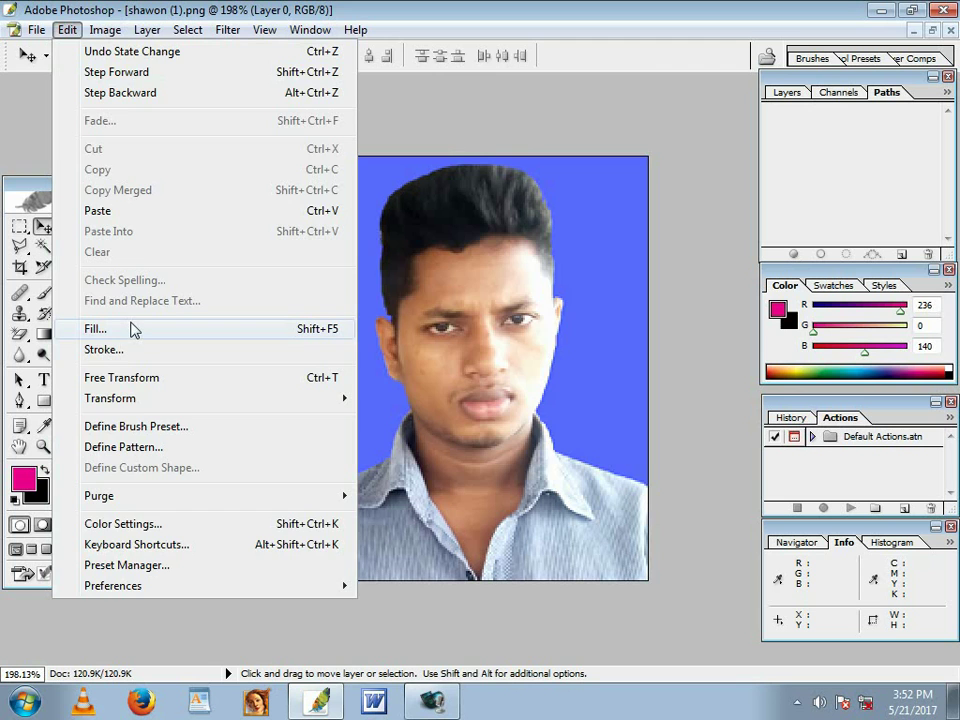
{"action": "left_click", "coordinate": [133, 329]}
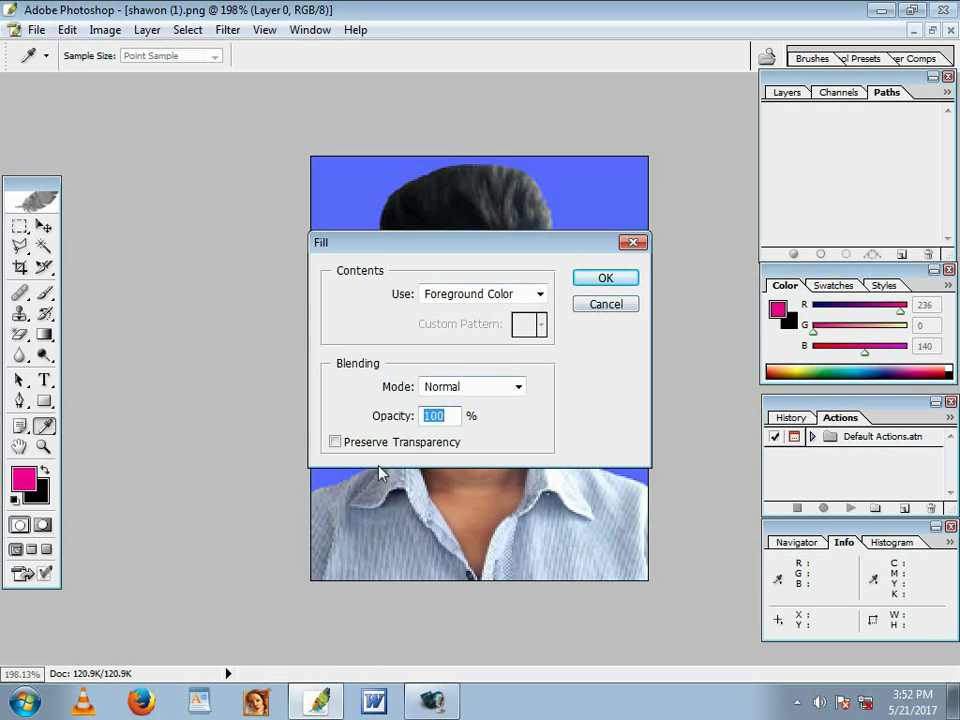
{"action": "left_click", "coordinate": [335, 442]}
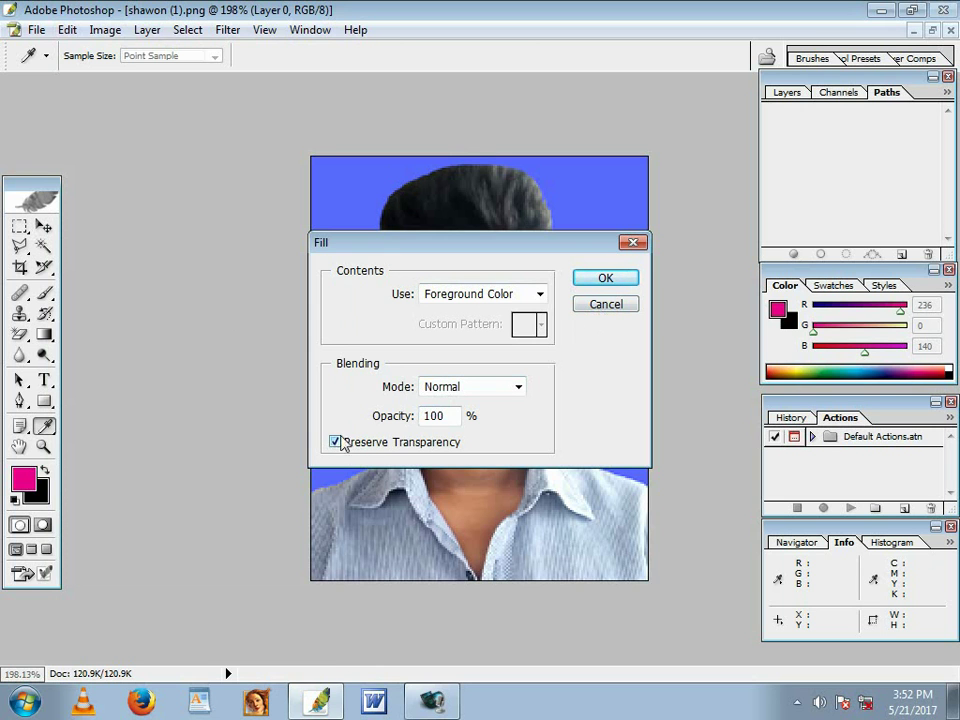
{"action": "left_click_drag", "start_coordinate": [444, 253], "coordinate": [238, 238]}
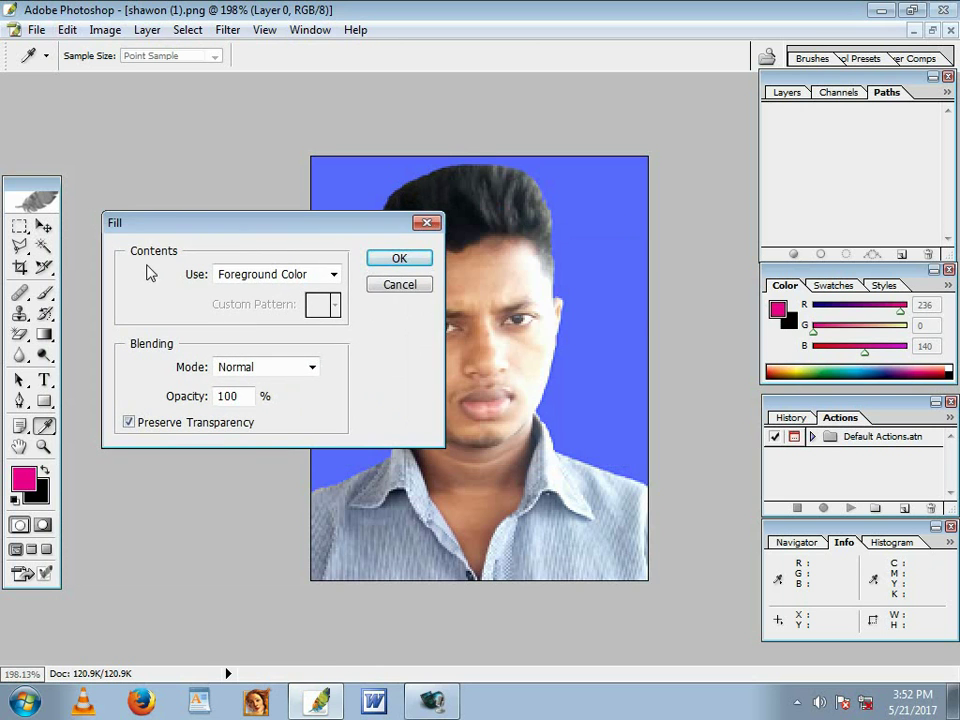
{"action": "left_click", "coordinate": [332, 275]}
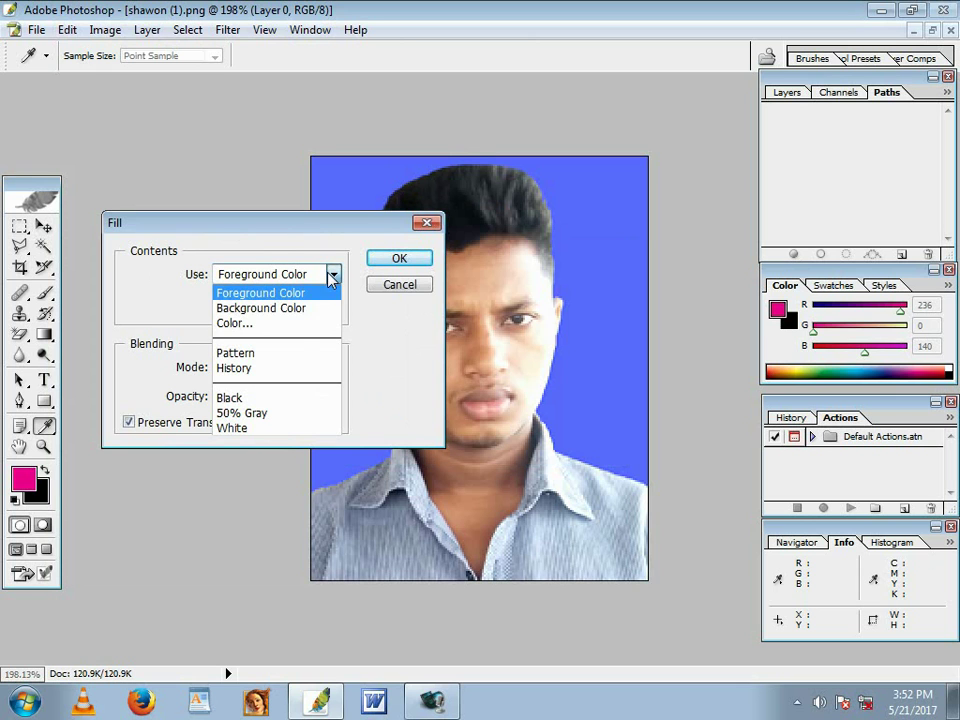
{"action": "left_click", "coordinate": [300, 309]}
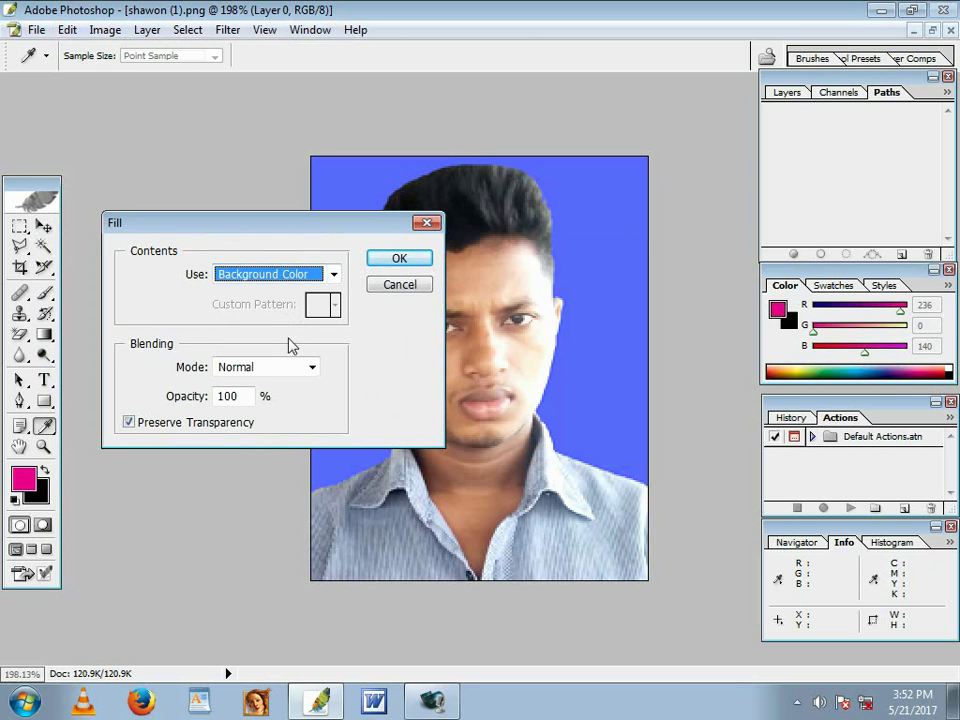
{"action": "key", "text": "Tab"}
{"action": "key", "text": "Tab"}
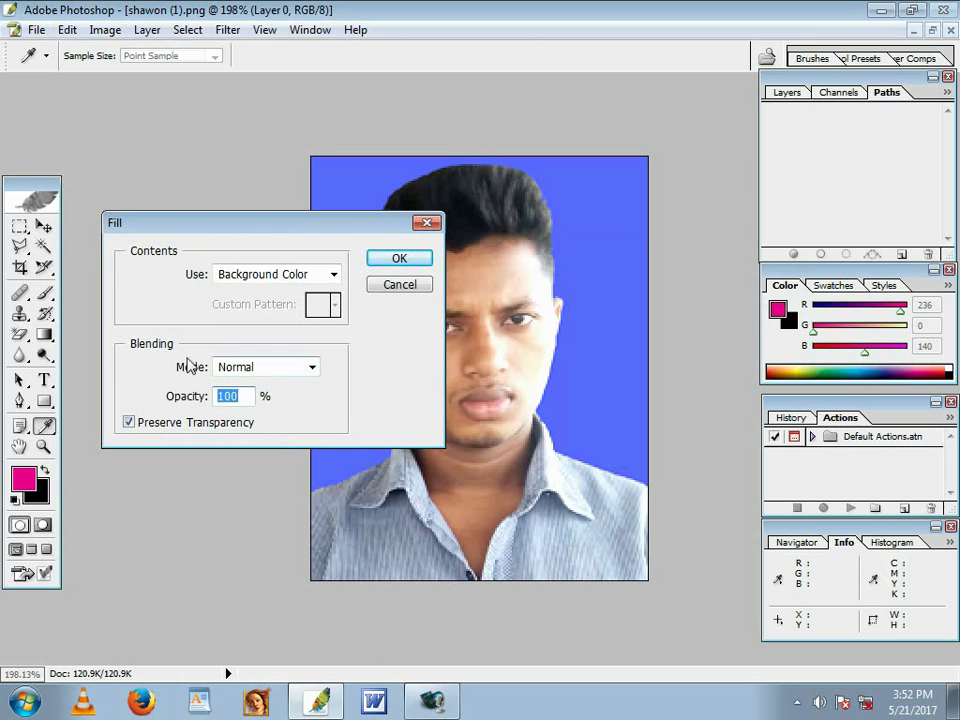
{"action": "left_click", "coordinate": [313, 369]}
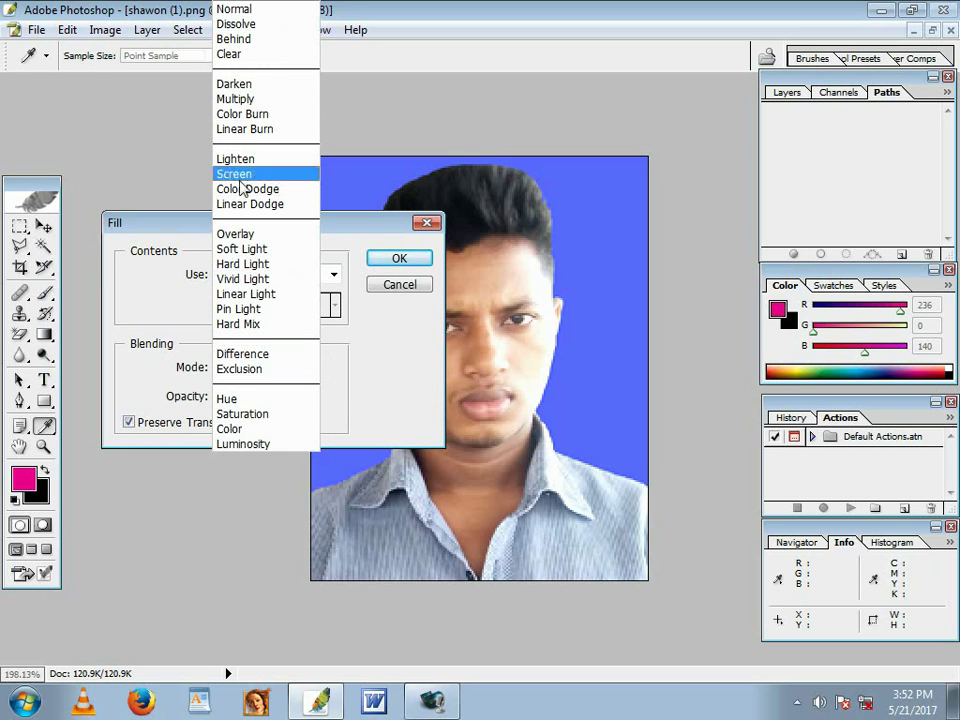
{"action": "left_click", "coordinate": [255, 325]}
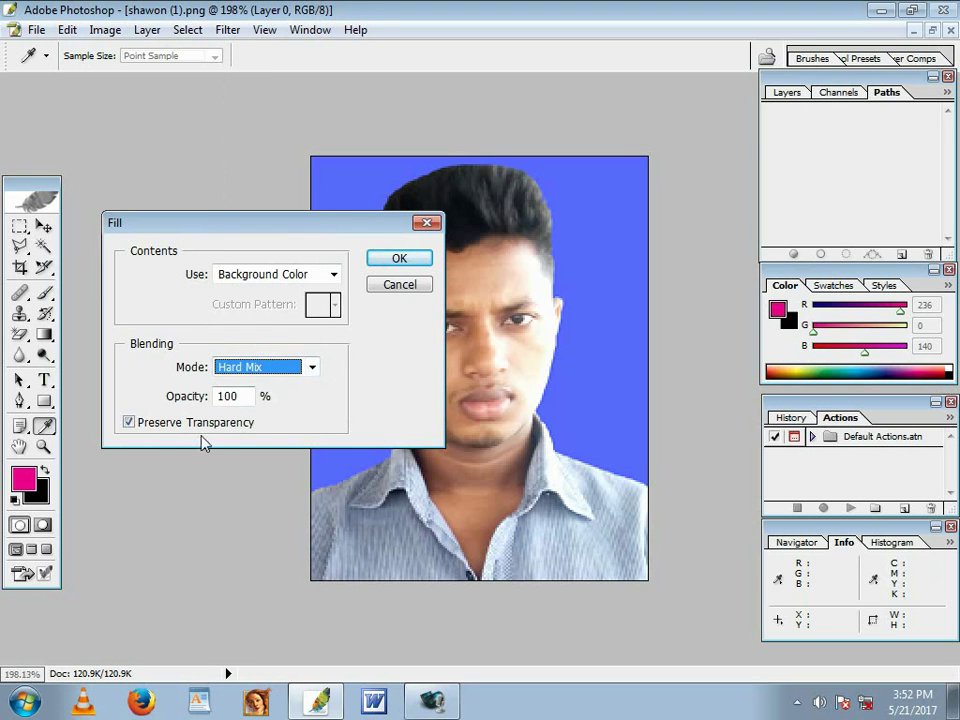
{"action": "left_click", "coordinate": [395, 260]}
{"action": "key", "text": "v"}
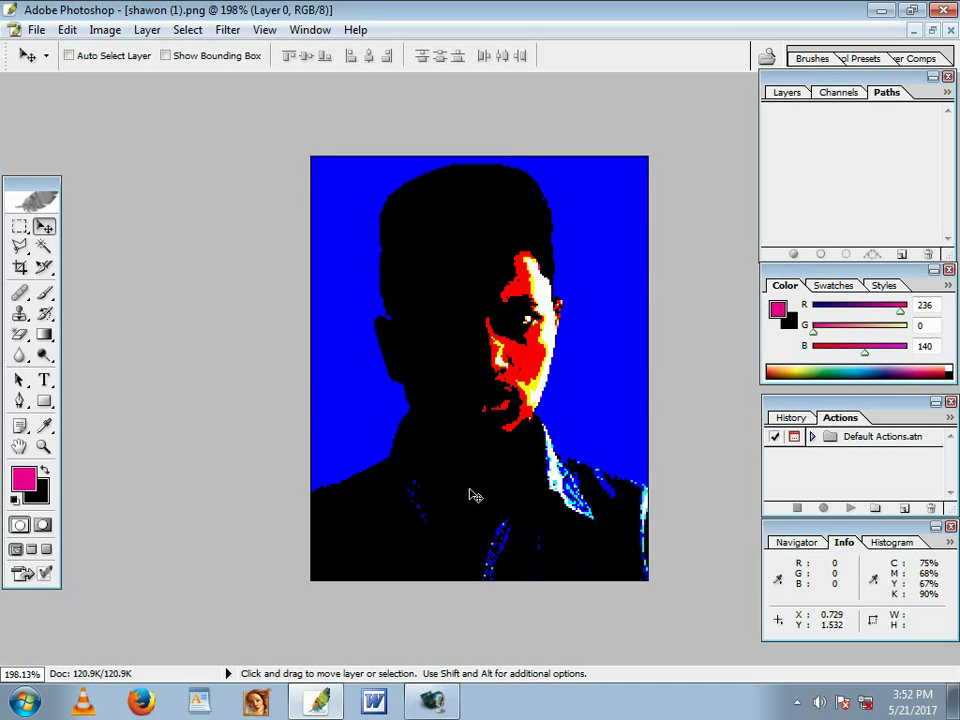
{"action": "scroll", "coordinate": [470, 494], "scroll_direction": "down", "scroll_amount": 2}
{"action": "scroll", "coordinate": [480, 482], "scroll_direction": "up", "scroll_amount": 2}
{"action": "key", "text": "ctrl+alt+z"}
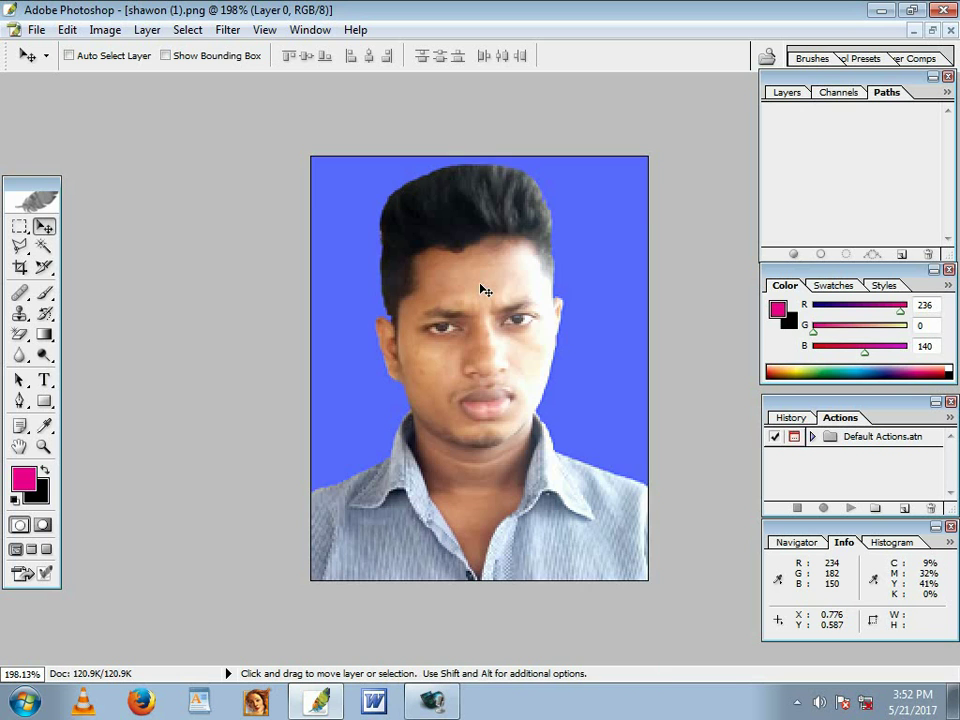
{"action": "left_click", "coordinate": [67, 30]}
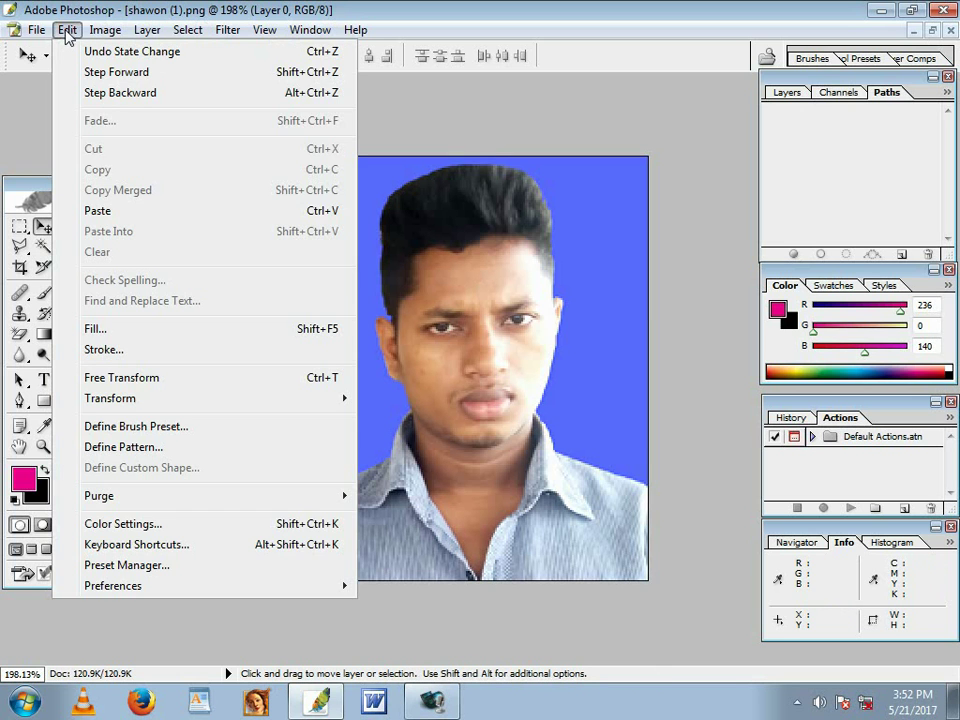
{"action": "left_click", "coordinate": [120, 352]}
{"action": "mouse_move", "coordinate": [570, 223]}
{"action": "left_mouse_down"}
{"action": "mouse_move", "coordinate": [330, 162]}
{"action": "mouse_move", "coordinate": [318, 223]}
{"action": "mouse_move", "coordinate": [349, 229]}
{"action": "left_mouse_up"}
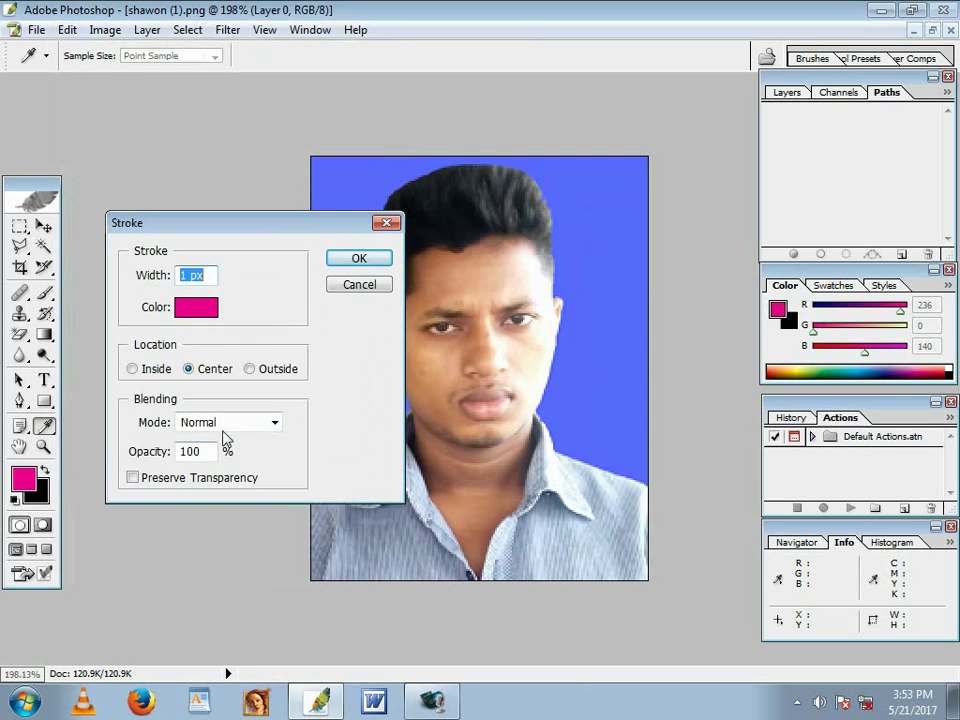
{"action": "left_click", "coordinate": [358, 258]}
{"action": "key", "text": "v"}
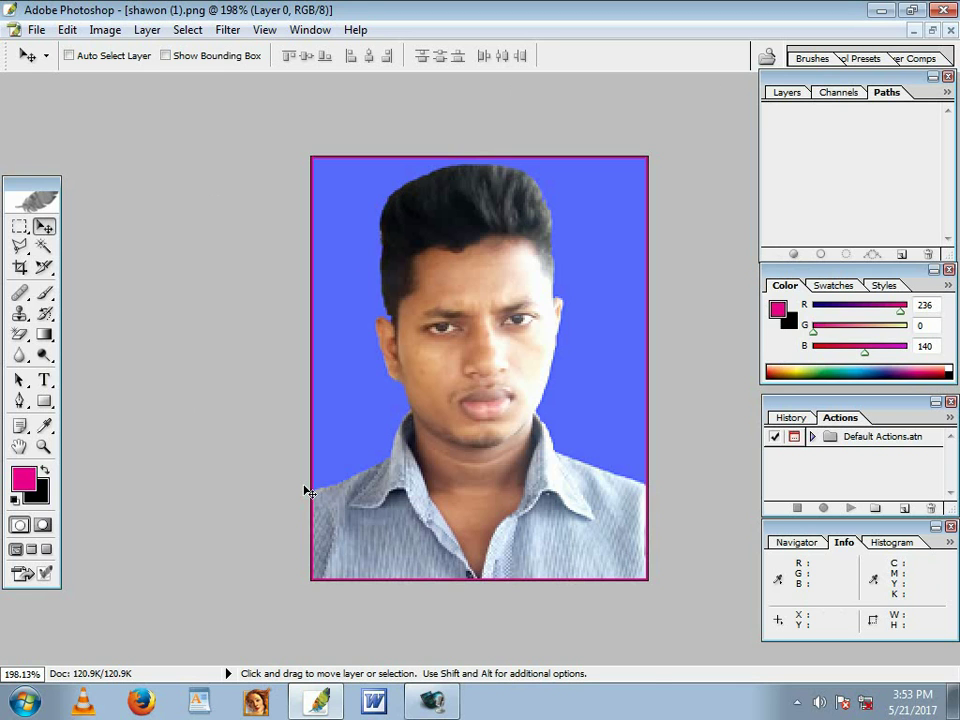
{"action": "left_click_drag", "start_coordinate": [308, 491], "coordinate": [305, 489]}
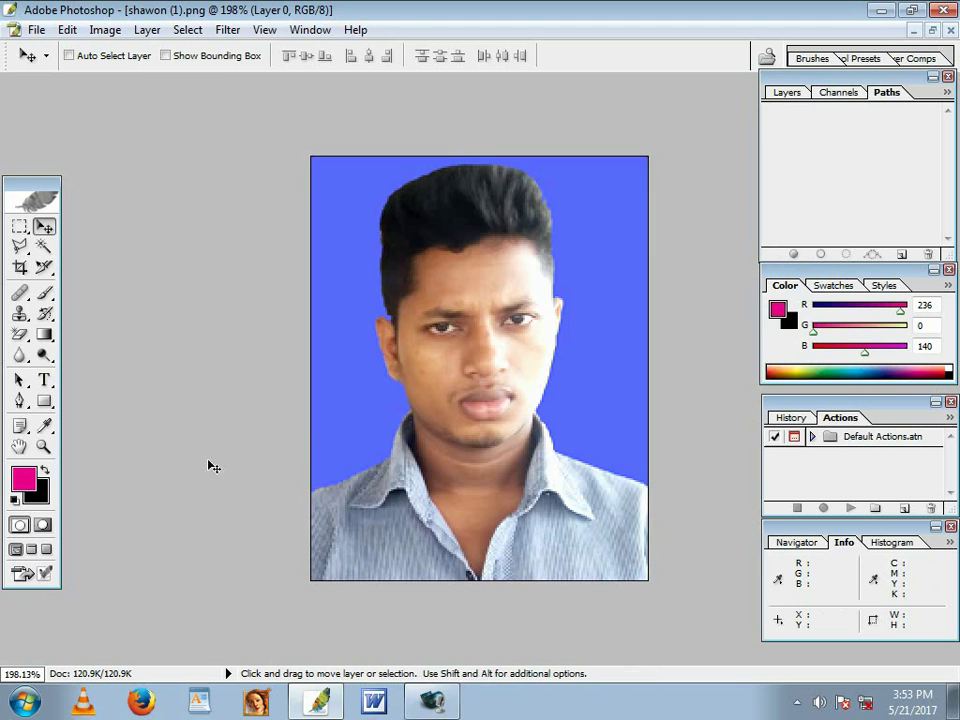
- Rotate the portrait 180° using Edit > Transform
{"action": "left_click", "coordinate": [66, 30]}
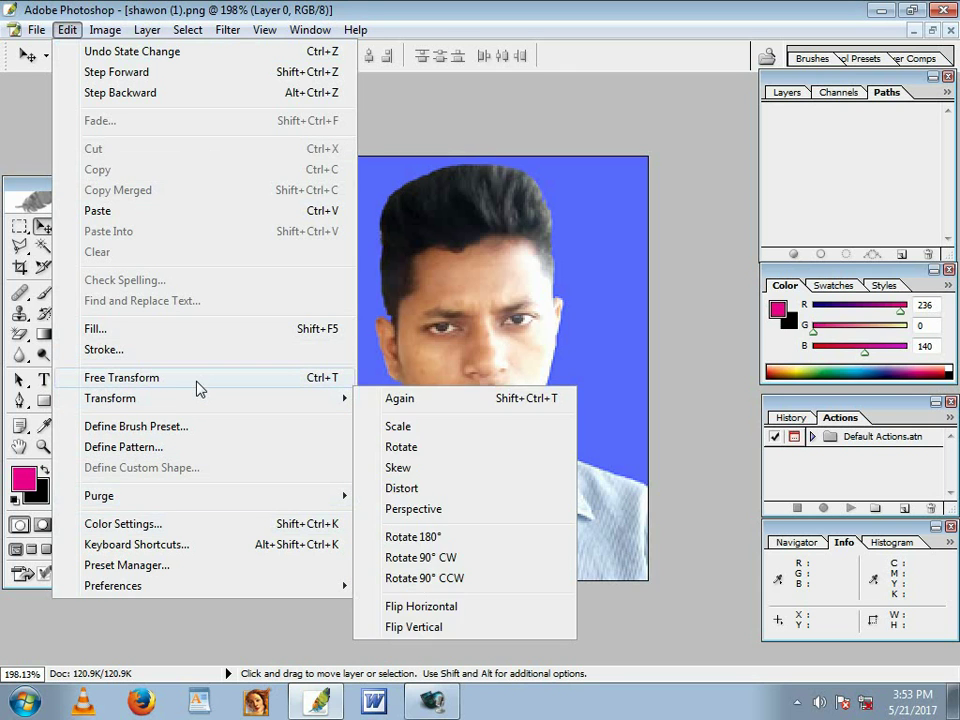
{"action": "mouse_move", "coordinate": [181, 399]}
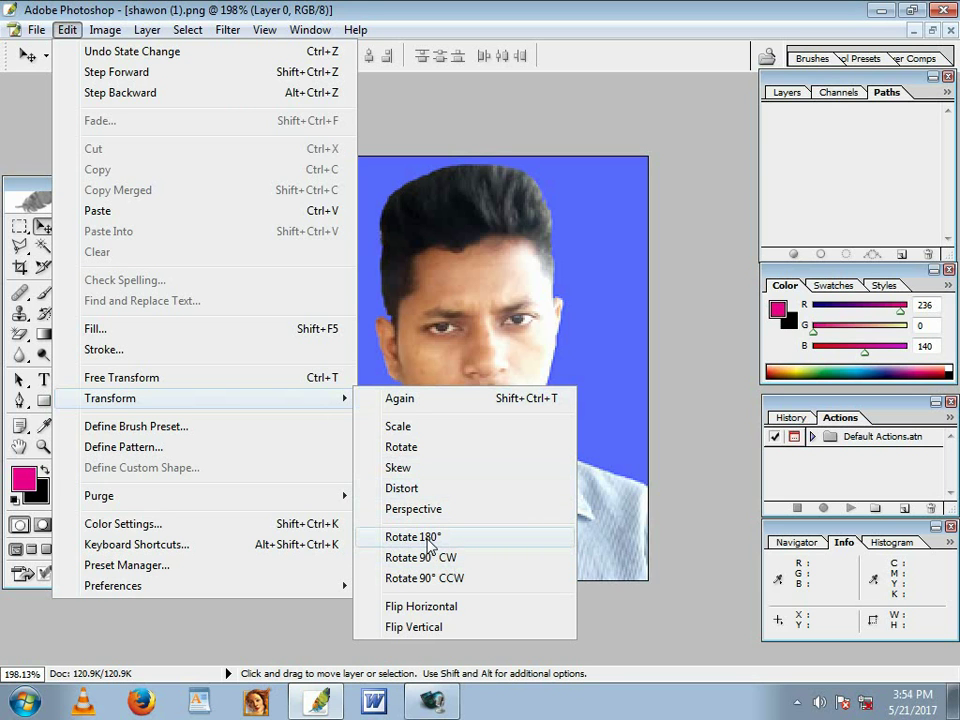
{"action": "left_click", "coordinate": [430, 539]}
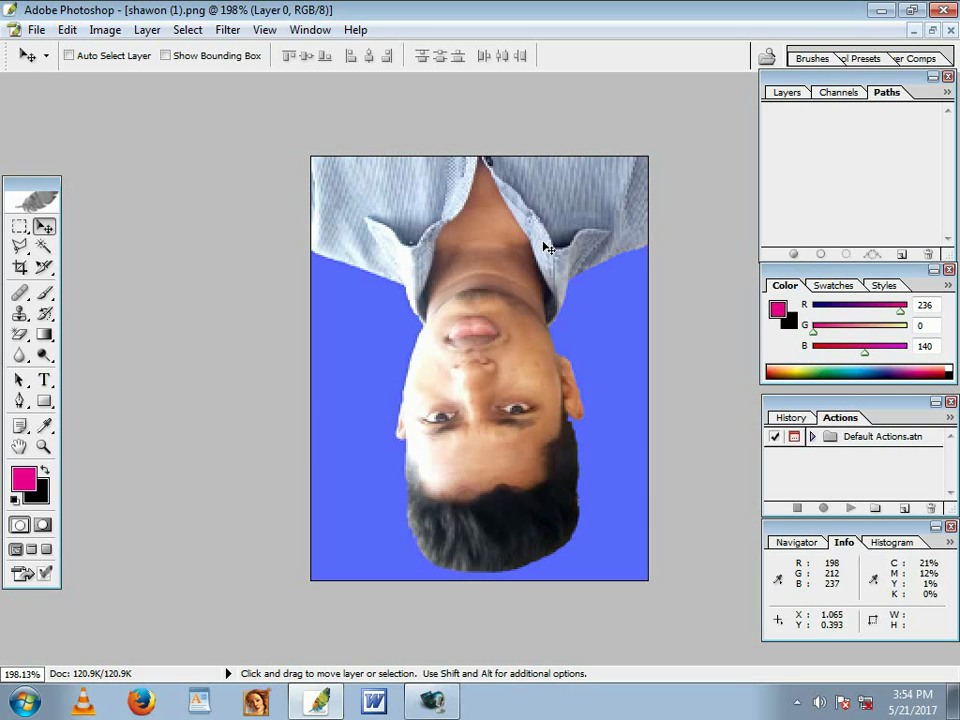
- Apply Rotate 180° again to return the portrait upright
{"action": "left_click", "coordinate": [72, 36]}
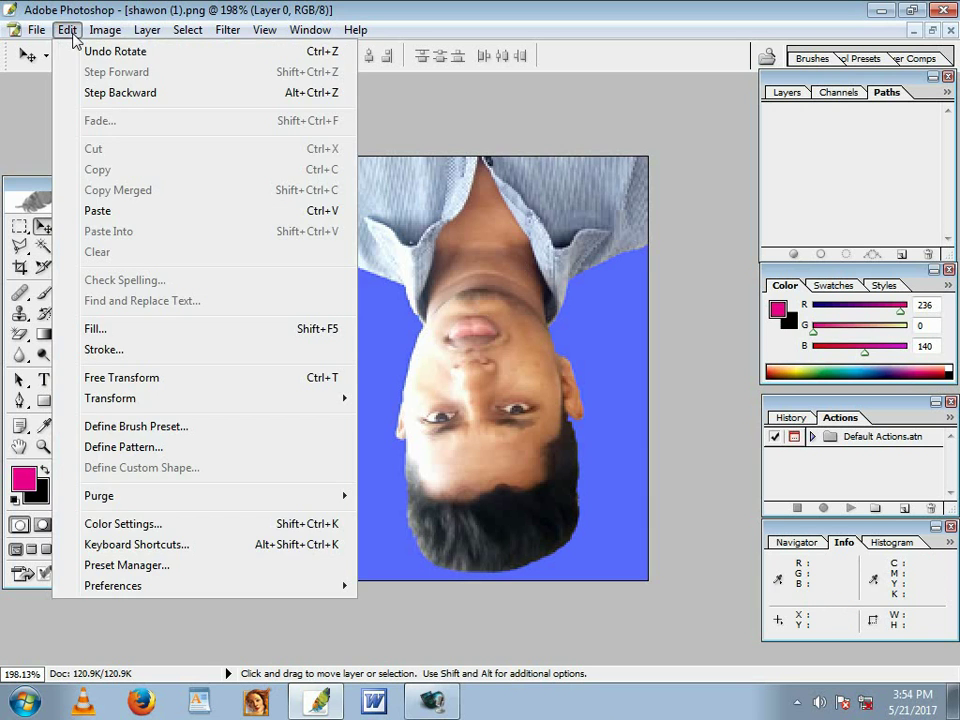
{"action": "mouse_move", "coordinate": [320, 398]}
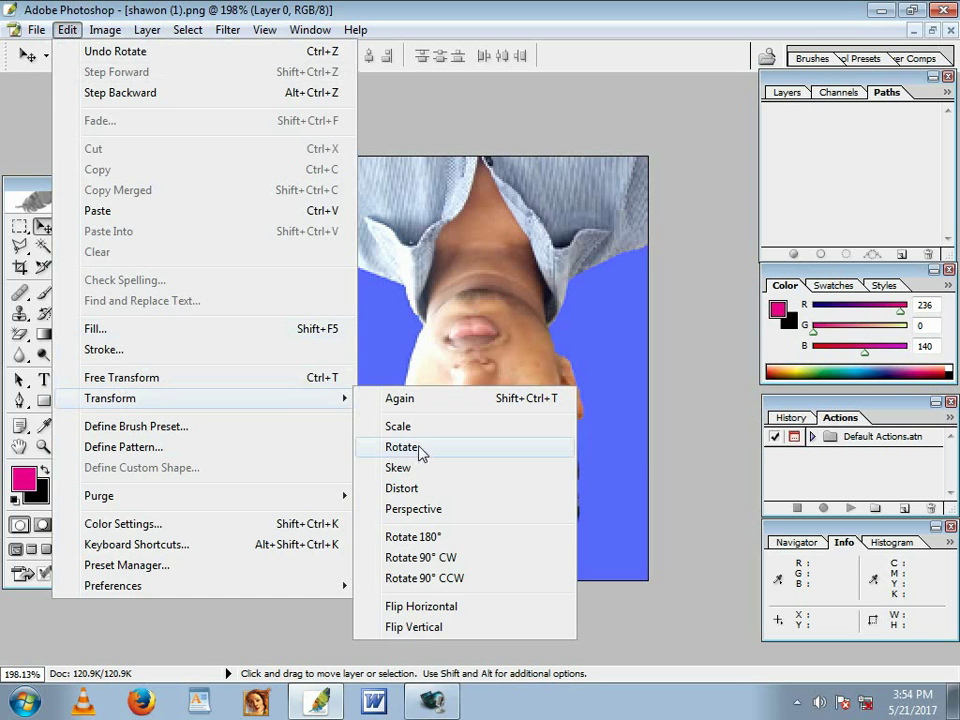
{"action": "left_click", "coordinate": [440, 540]}
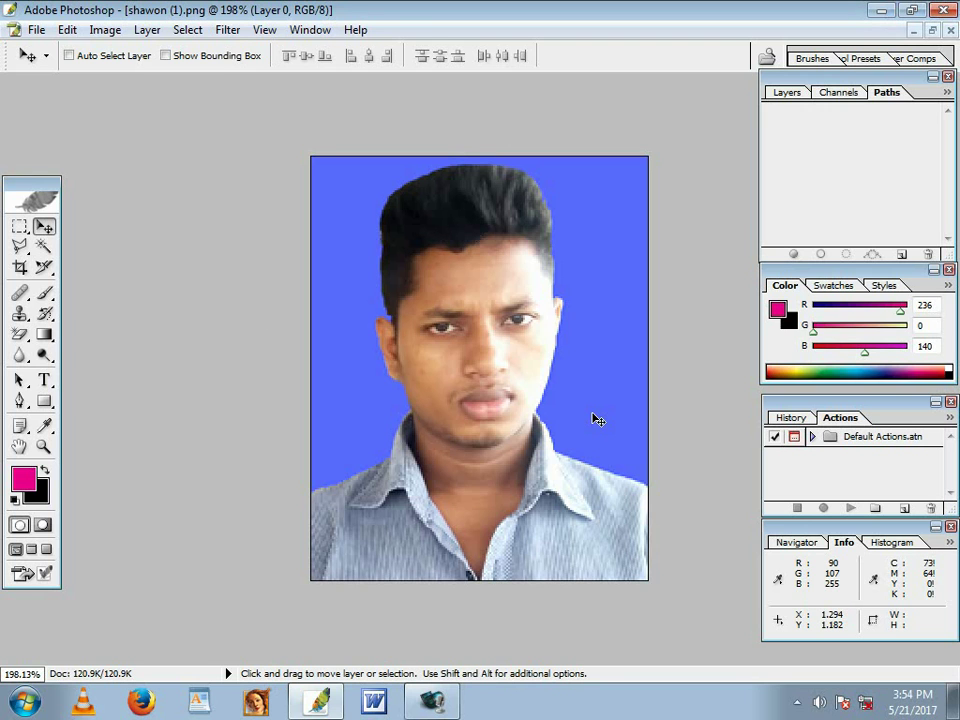
{"action": "key", "text": "shift"}
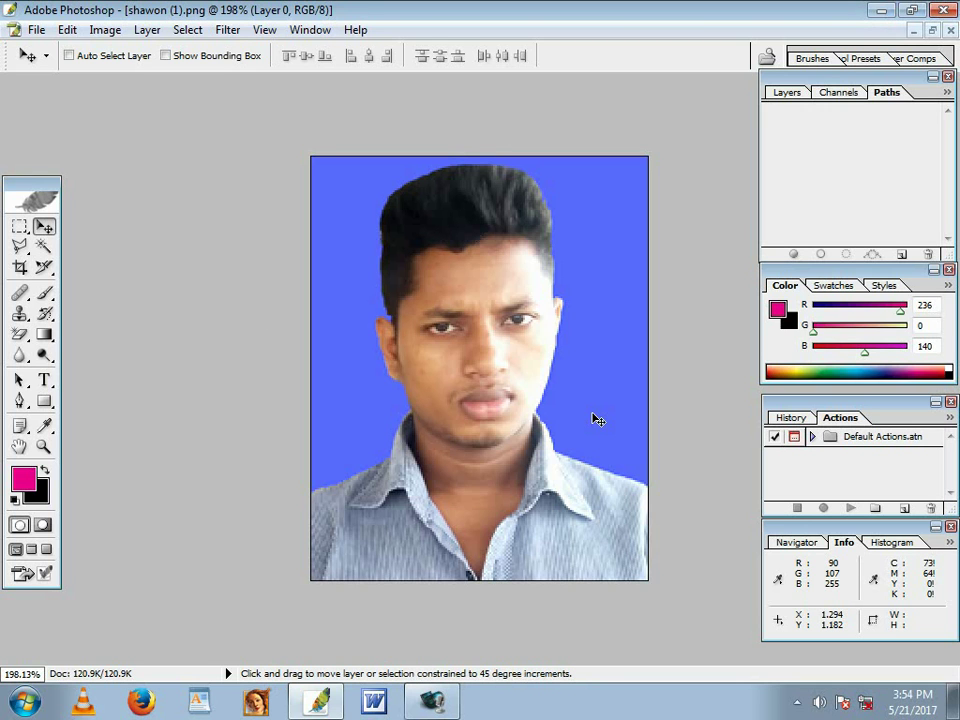